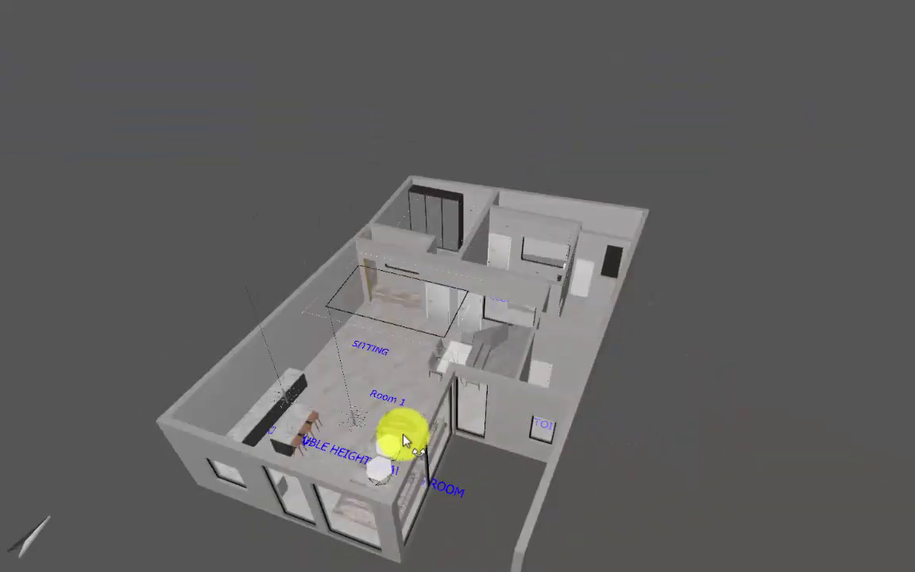
Step: Inspect the villa model from above, from outside and inside the double-height room, including its windows, chandeliers and ceiling
{"action": "right_click_drag", "start_coordinate": [404, 441], "coordinate": [288, 377]}
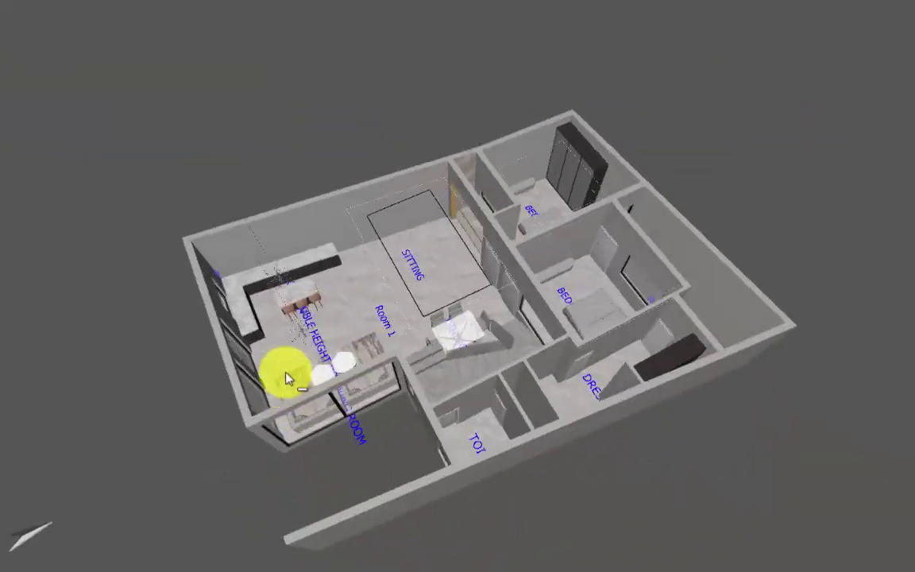
{"action": "scroll", "coordinate": [288, 378], "scroll_direction": "up", "scroll_amount": 2}
{"action": "scroll", "coordinate": [634, 347], "scroll_direction": "down", "scroll_amount": 2}
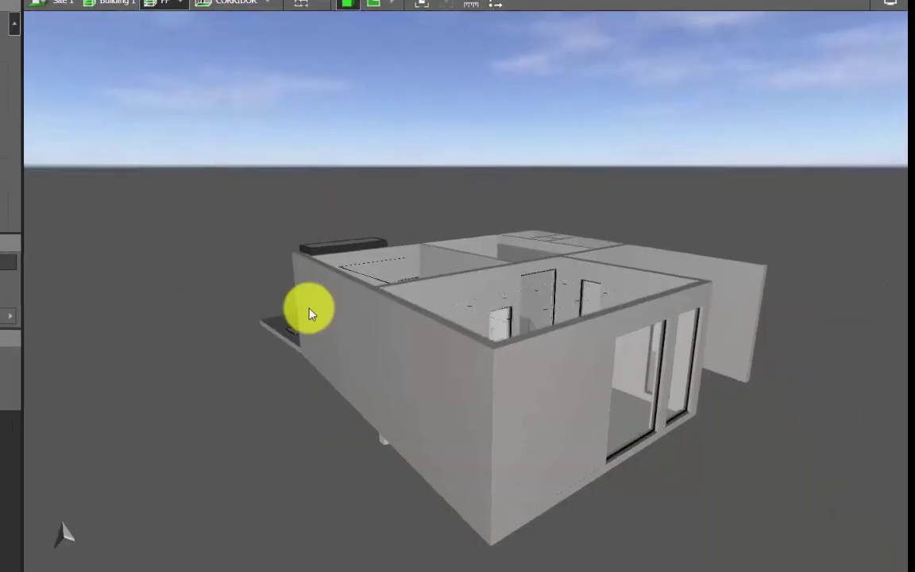
{"action": "right_click_drag", "start_coordinate": [322, 324], "coordinate": [176, 406]}
{"action": "scroll", "coordinate": [312, 352], "scroll_direction": "up", "scroll_amount": 2}
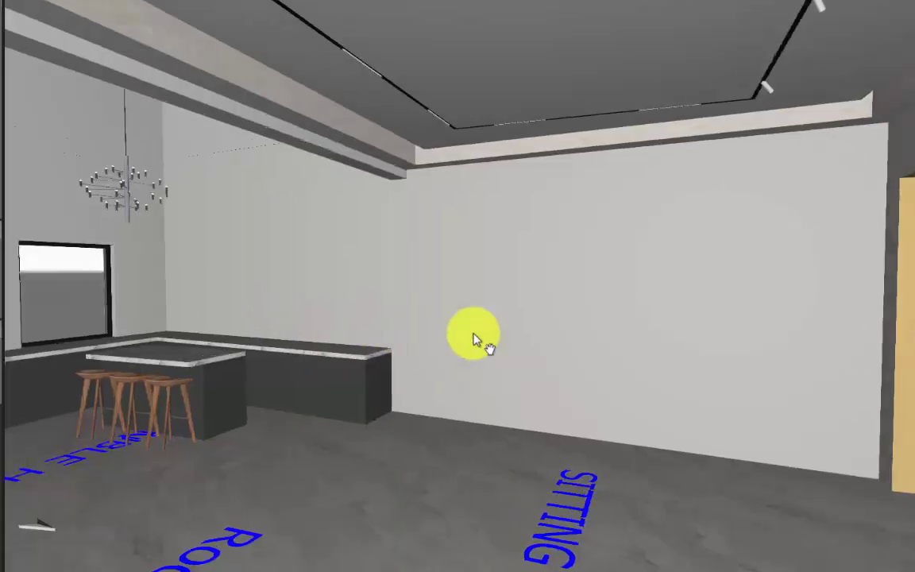
{"action": "right_click_drag", "start_coordinate": [474, 337], "coordinate": [374, 316]}
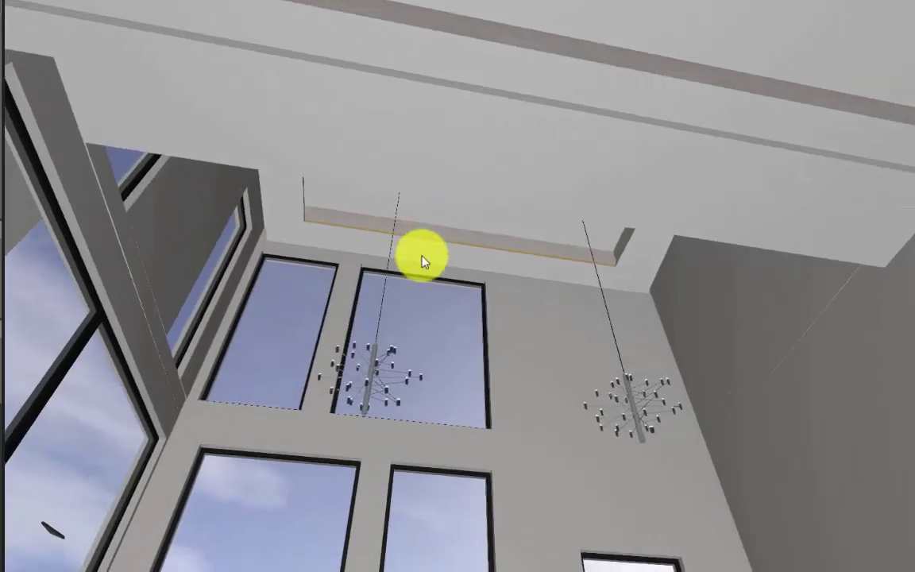
{"action": "right_click_drag", "start_coordinate": [422, 258], "coordinate": [270, 337]}
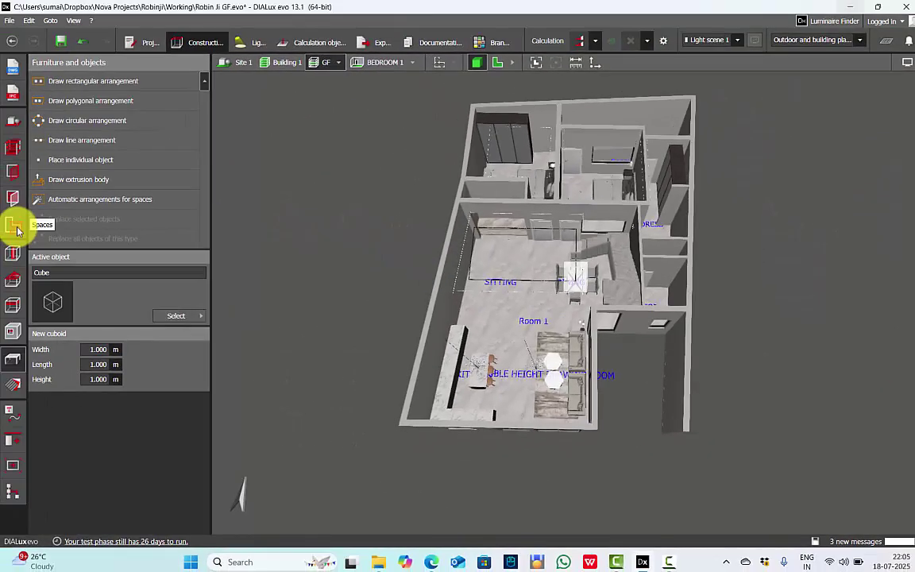
Step: Display the ground floor's spaces and compare their boundaries with the furnished 3D model around the kitchen, drawing, sitting and dining areas
{"action": "left_click", "coordinate": [14, 226]}
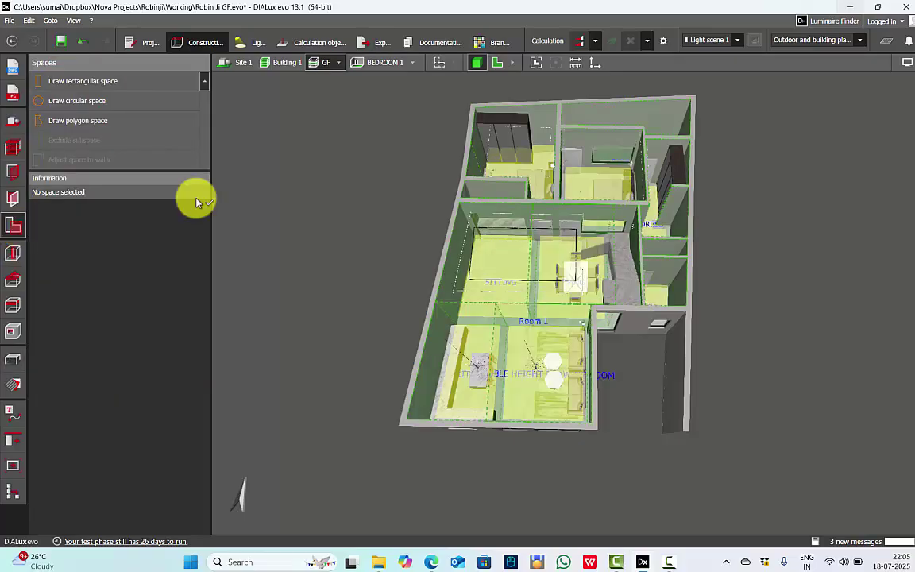
{"action": "scroll", "coordinate": [561, 248], "scroll_direction": "up", "scroll_amount": 2}
{"action": "right_click_drag", "start_coordinate": [550, 369], "coordinate": [494, 347]}
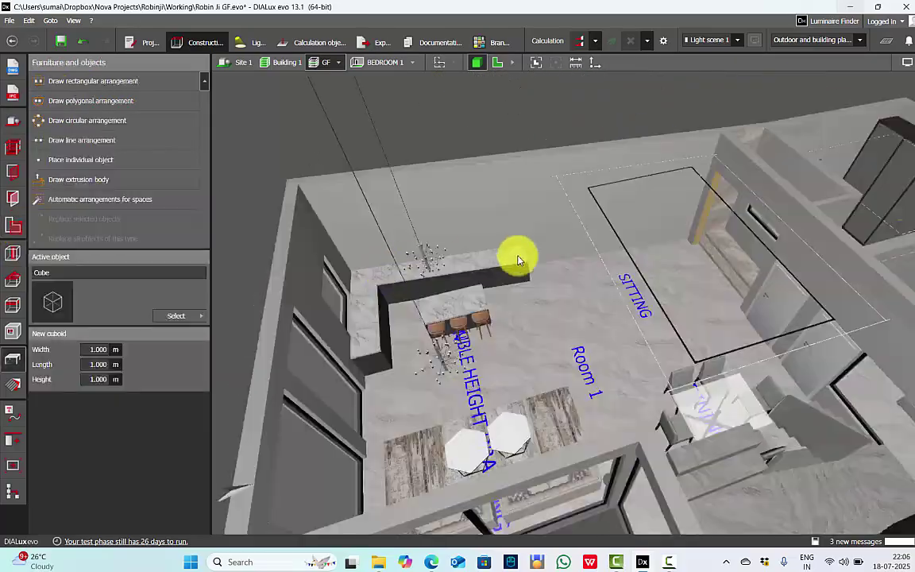
{"action": "scroll", "coordinate": [493, 238], "scroll_direction": "down", "scroll_amount": 3}
{"action": "right_click_drag", "start_coordinate": [686, 169], "coordinate": [642, 402]}
{"action": "right_click_drag", "start_coordinate": [655, 264], "coordinate": [600, 237]}
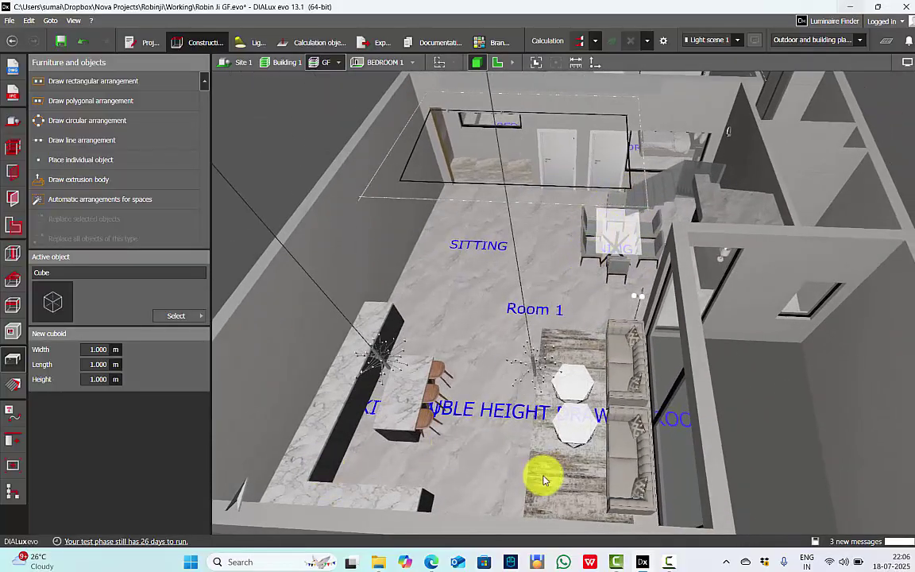
{"action": "left_click", "coordinate": [13, 226]}
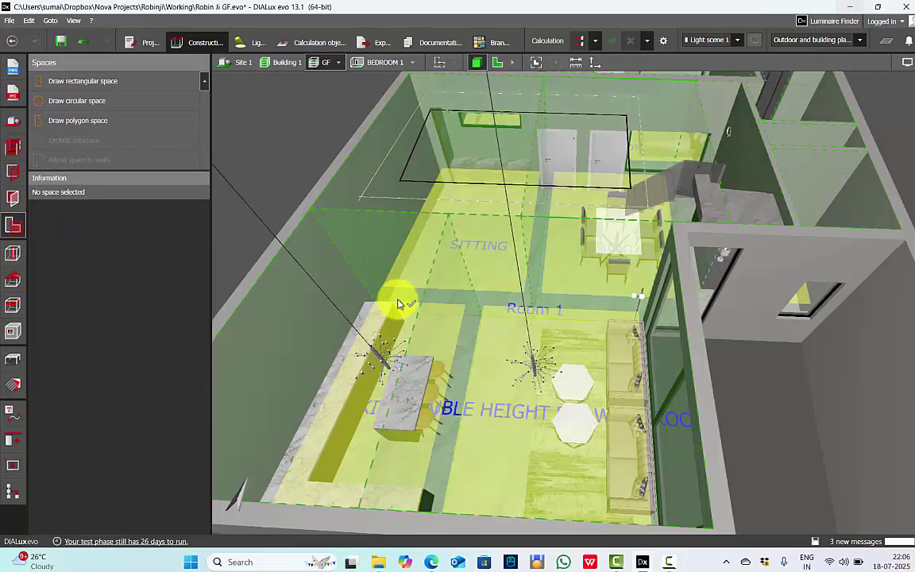
{"action": "right_click_drag", "start_coordinate": [400, 304], "coordinate": [380, 342]}
{"action": "right_click_drag", "start_coordinate": [469, 337], "coordinate": [500, 337]}
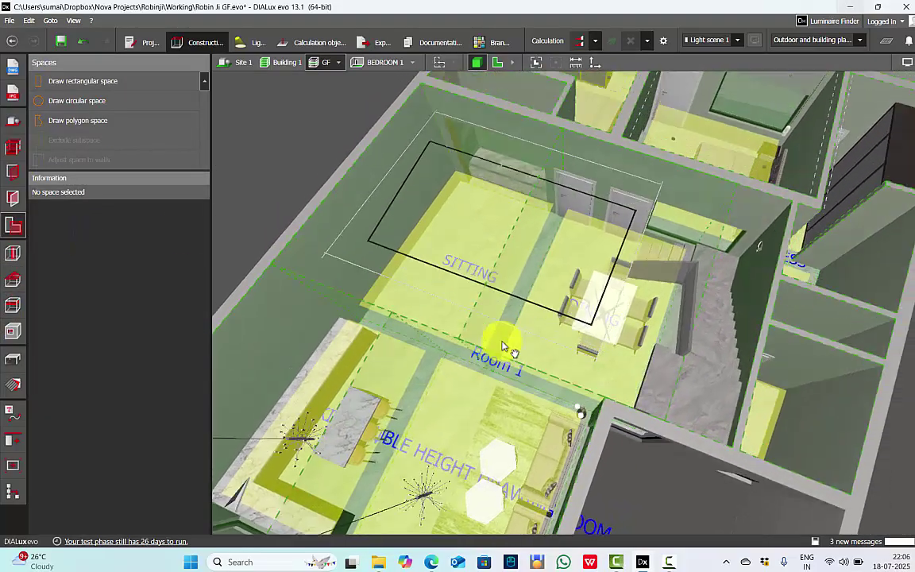
Step: Select the DINING, KITCHEN and double-height drawing room spaces in turn to check their extents and properties
{"action": "left_click", "coordinate": [619, 306]}
{"action": "left_click", "coordinate": [614, 294]}
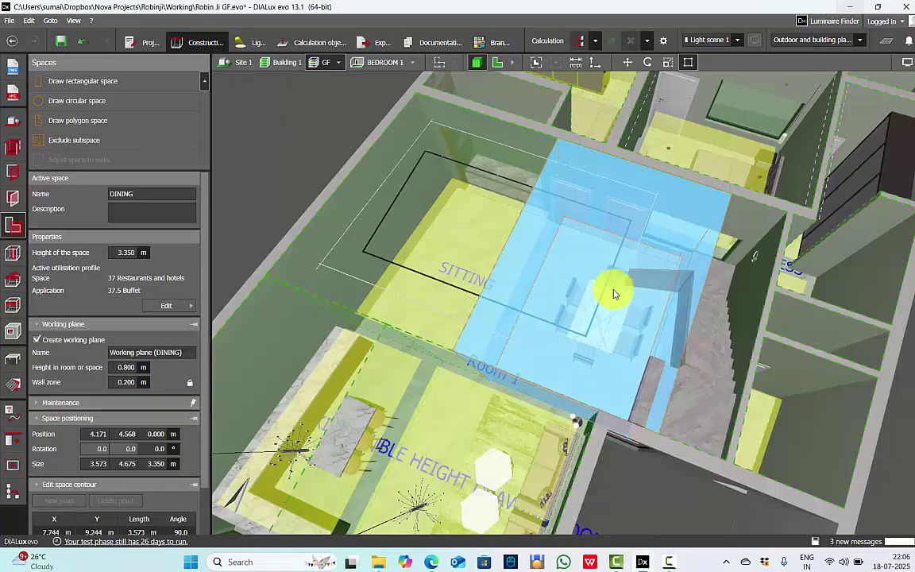
{"action": "left_click", "coordinate": [434, 206]}
{"action": "middle_click_drag", "start_coordinate": [500, 193], "coordinate": [636, 115]}
{"action": "left_click", "coordinate": [478, 268]}
{"action": "left_click", "coordinate": [477, 268]}
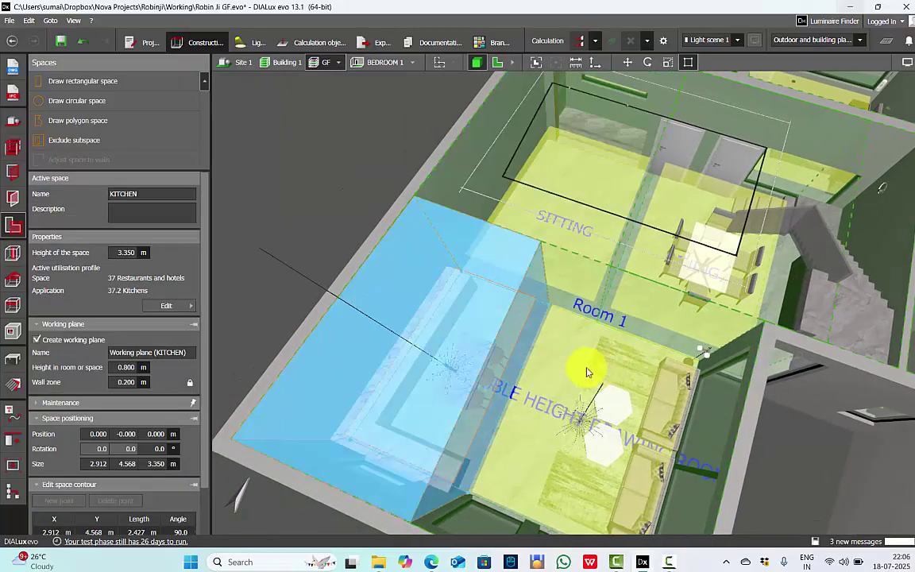
{"action": "left_click", "coordinate": [588, 372]}
{"action": "mouse_move", "coordinate": [588, 372]}
{"action": "right_mouse_down"}
{"action": "mouse_move", "coordinate": [598, 368]}
{"action": "mouse_move", "coordinate": [555, 307]}
{"action": "mouse_move", "coordinate": [560, 359]}
{"action": "right_mouse_up"}
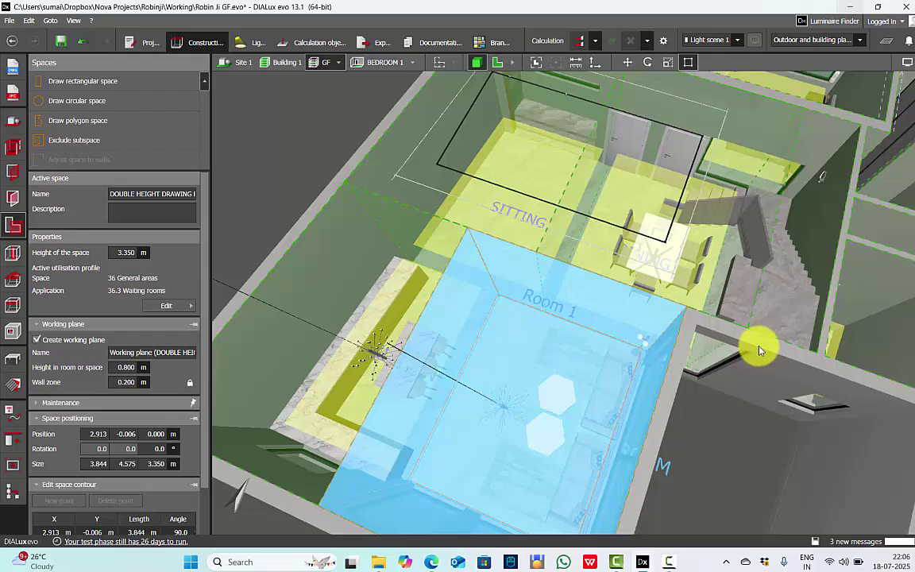
Step: Examine the double-height drawing room space from outside and inside, comparing its height with the actual room and the adjoining kitchen
{"action": "right_click_drag", "start_coordinate": [759, 347], "coordinate": [697, 292]}
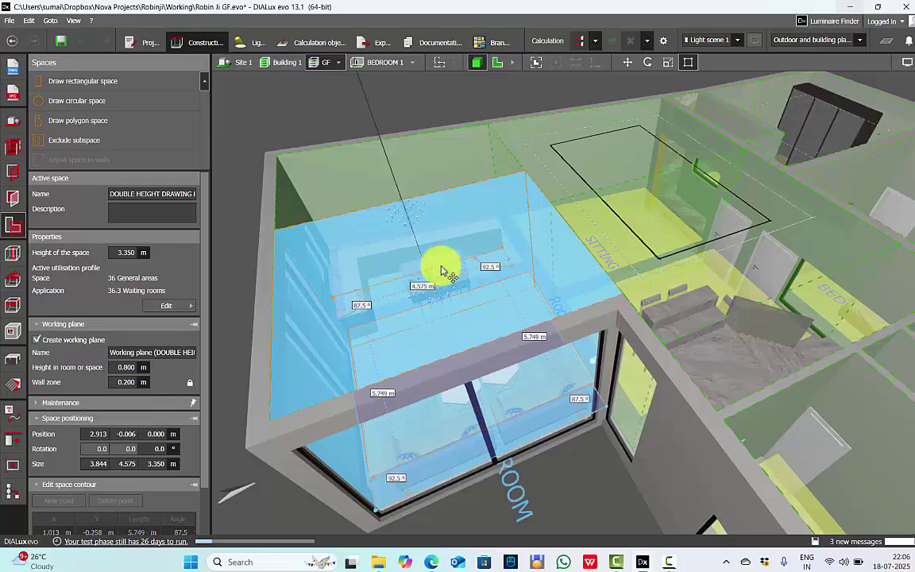
{"action": "middle_click_drag", "start_coordinate": [435, 266], "coordinate": [463, 220]}
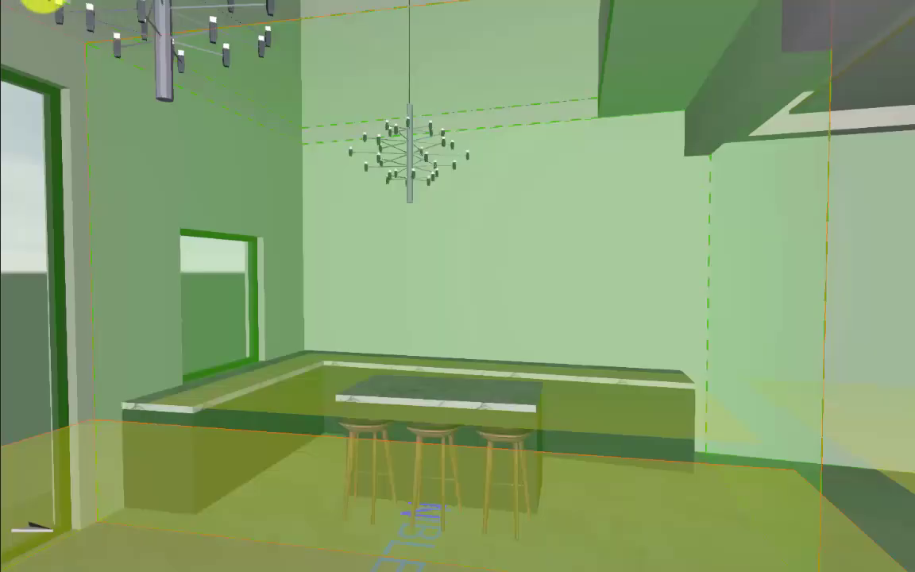
{"action": "scroll", "coordinate": [488, 433], "scroll_direction": "down", "scroll_amount": 3}
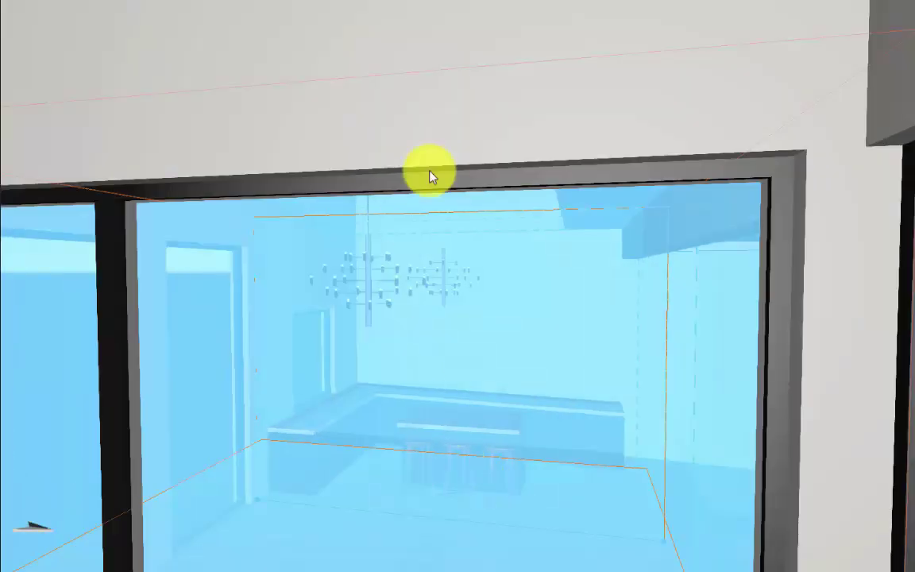
{"action": "right_click_drag", "start_coordinate": [594, 144], "coordinate": [531, 245]}
{"action": "scroll", "coordinate": [531, 245], "scroll_direction": "up", "scroll_amount": 3}
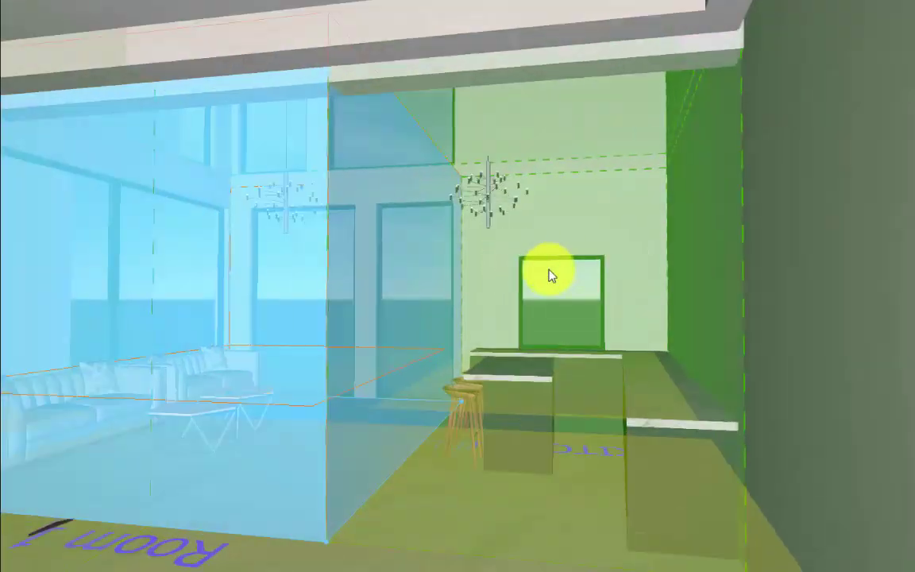
{"action": "left_click", "coordinate": [537, 274]}
{"action": "left_click", "coordinate": [255, 291]}
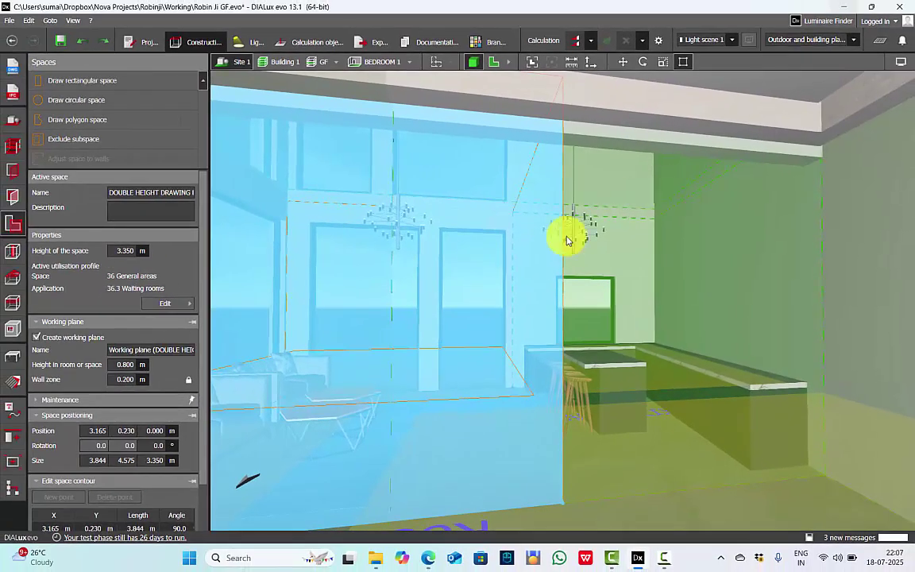
Step: Show the working planes among the calculation objects and select the one of Room 10 above the kitchen for inspection
{"action": "left_click", "coordinate": [11, 363]}
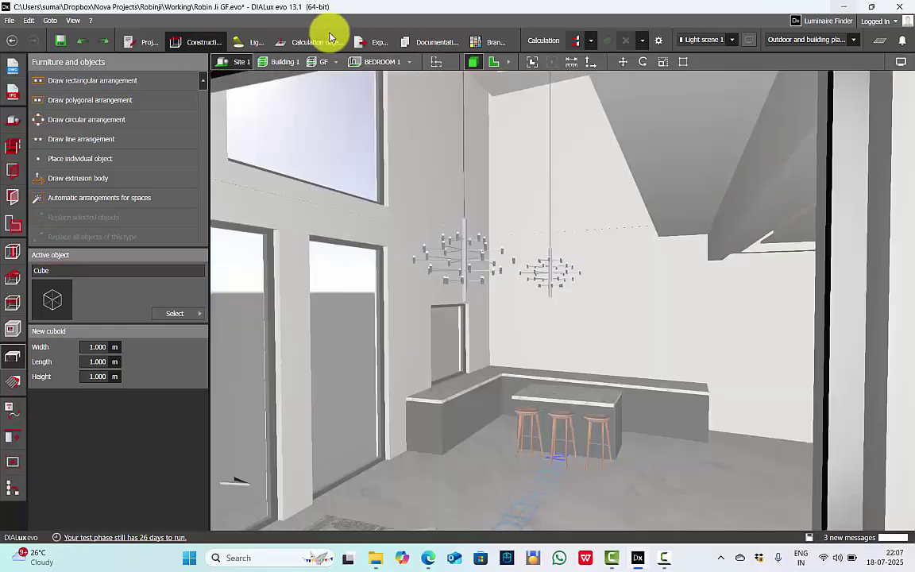
{"action": "left_click", "coordinate": [324, 41]}
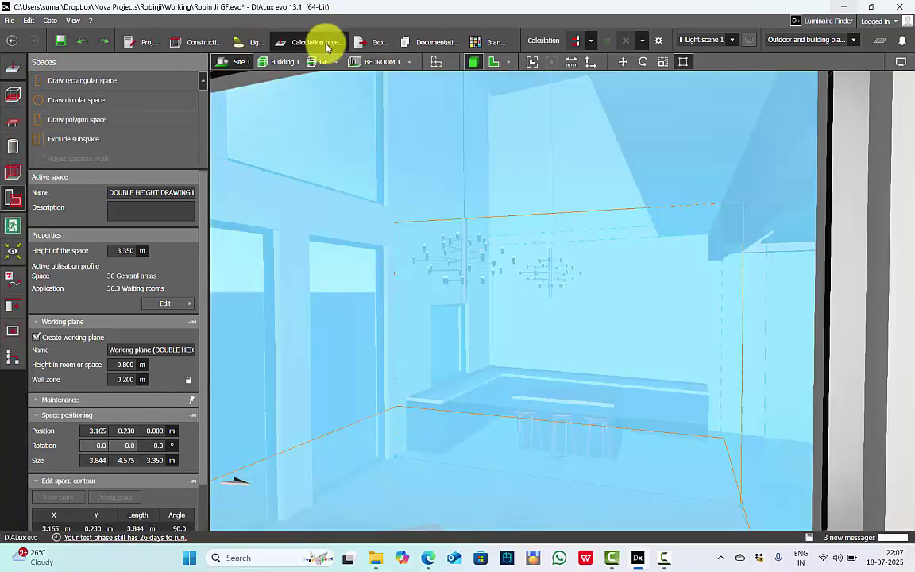
{"action": "left_click", "coordinate": [12, 97]}
{"action": "right_click_drag", "start_coordinate": [381, 167], "coordinate": [530, 201]}
{"action": "left_click_drag", "start_coordinate": [530, 200], "coordinate": [461, 180]}
{"action": "right_click_drag", "start_coordinate": [459, 179], "coordinate": [428, 202]}
{"action": "left_click", "coordinate": [412, 204]}
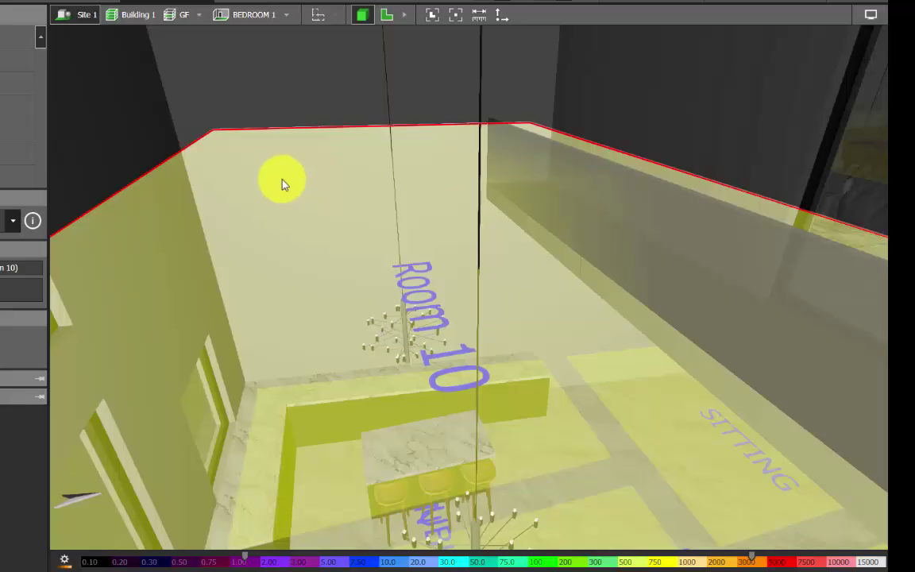
{"action": "scroll", "coordinate": [283, 184], "scroll_direction": "up", "scroll_amount": 2}
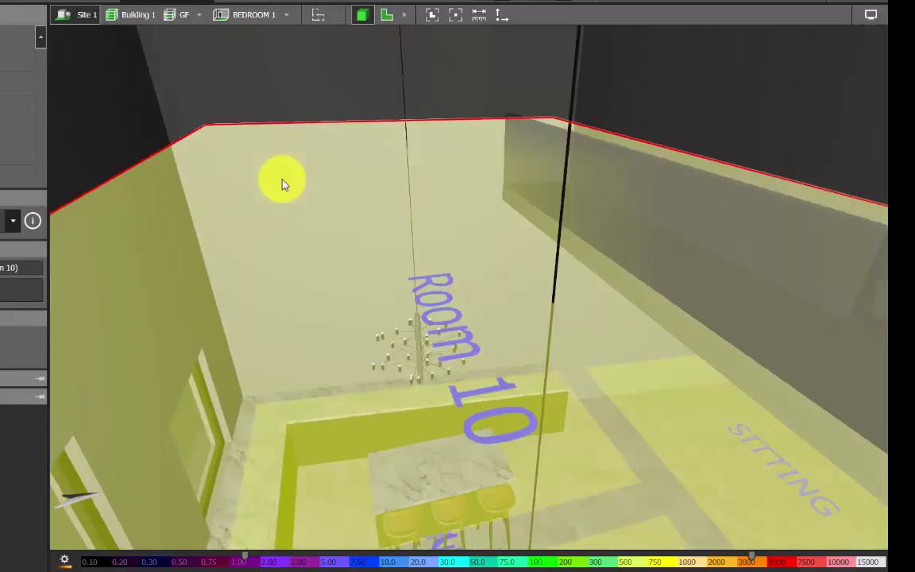
{"action": "left_click", "coordinate": [282, 184]}
{"action": "key", "text": "Escape"}
Step: Examine the double-height room's interior from the chandeliers and upper wall round to the sofas and tall windows
{"action": "right_click_drag", "start_coordinate": [373, 255], "coordinate": [444, 136]}
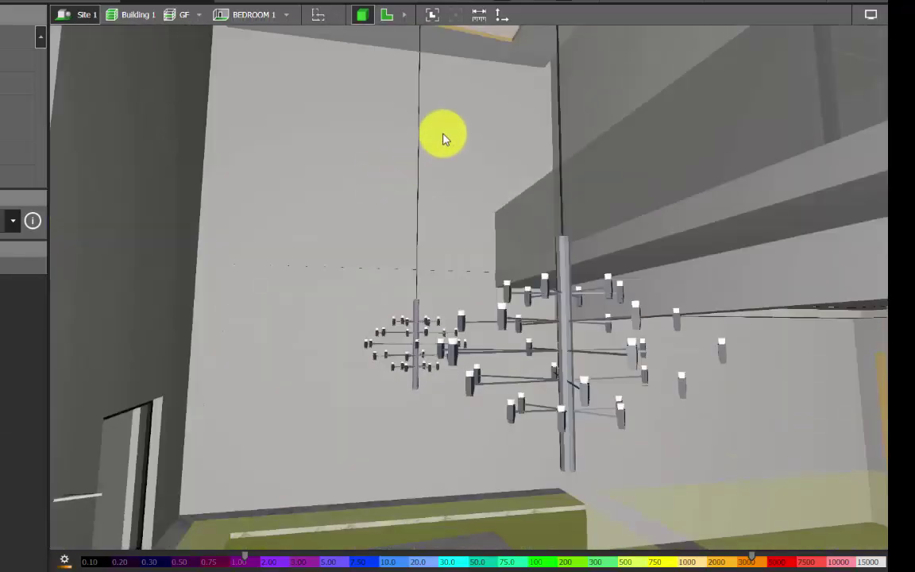
{"action": "middle_click_drag", "start_coordinate": [282, 262], "coordinate": [275, 304]}
{"action": "scroll", "coordinate": [373, 172], "scroll_direction": "up", "scroll_amount": 2}
{"action": "middle_click_drag", "start_coordinate": [384, 163], "coordinate": [386, 141]}
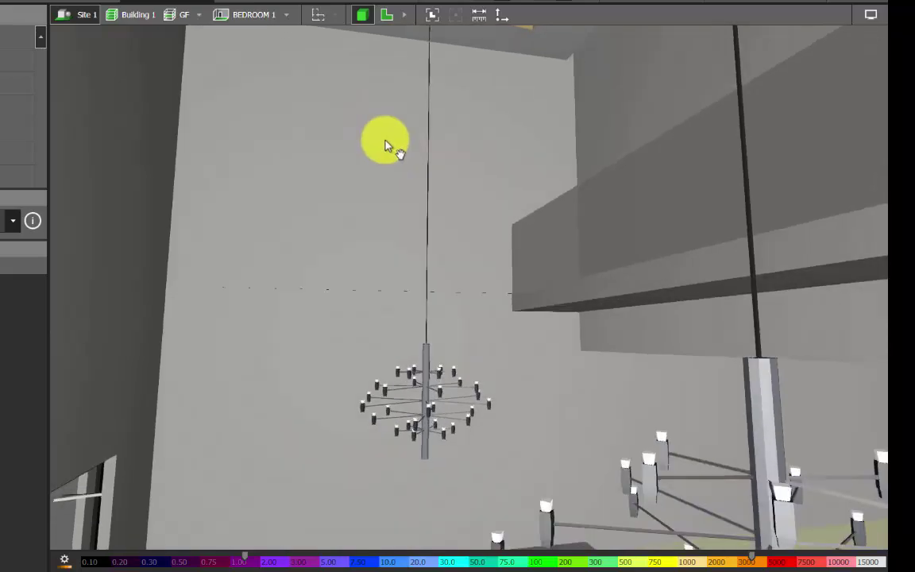
{"action": "scroll", "coordinate": [389, 143], "scroll_direction": "up", "scroll_amount": 1}
{"action": "middle_click_drag", "start_coordinate": [481, 336], "coordinate": [460, 143]}
{"action": "right_click_drag", "start_coordinate": [428, 442], "coordinate": [221, 435]}
{"action": "middle_click_drag", "start_coordinate": [417, 353], "coordinate": [550, 299]}
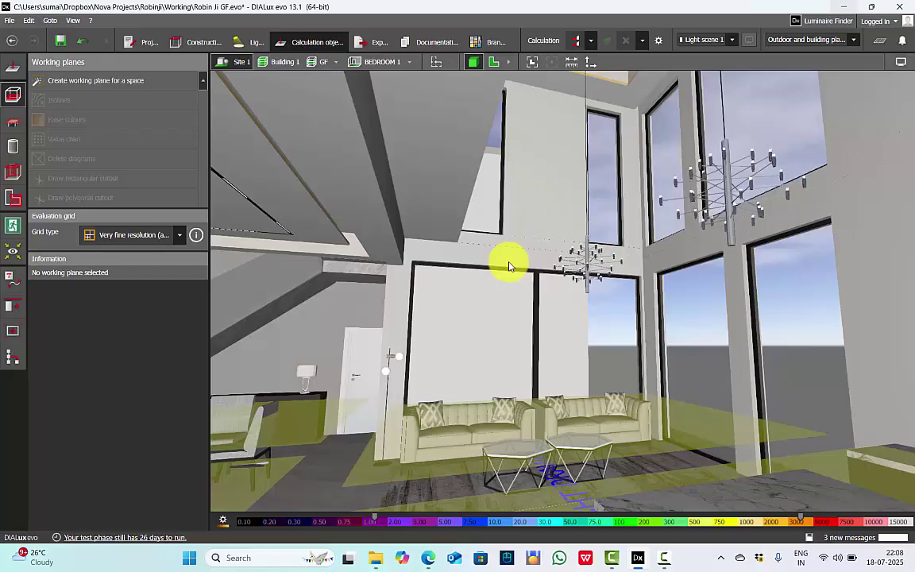
{"action": "scroll", "coordinate": [510, 266], "scroll_direction": "up", "scroll_amount": 1}
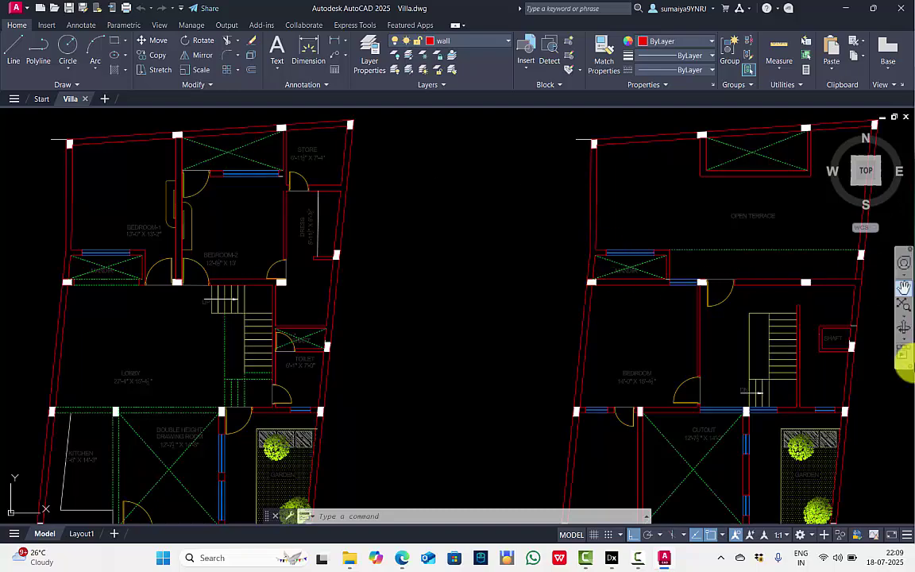
Step: Pan across the Villa.dwg drawing in AutoCAD to compare the ground-floor and upper-floor plans
{"action": "left_click", "coordinate": [905, 288]}
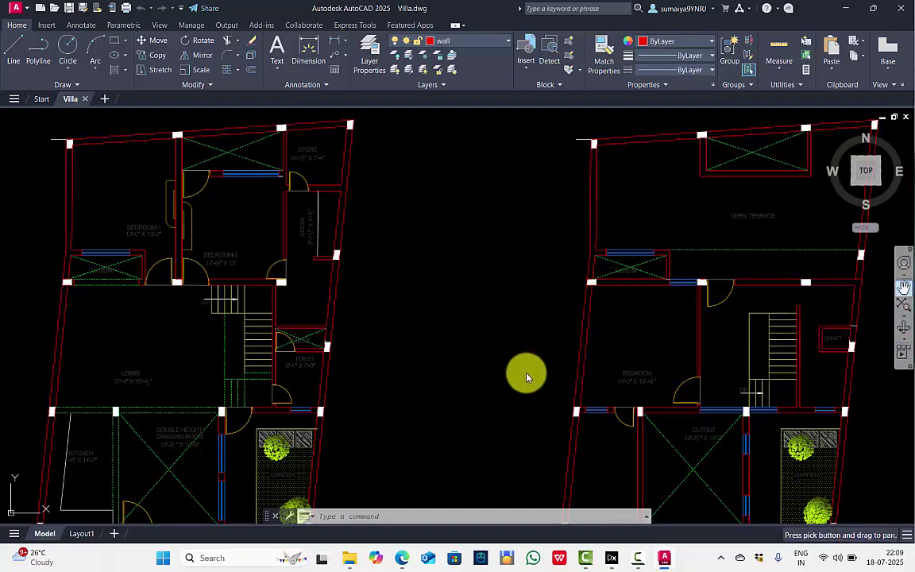
{"action": "left_click_drag", "start_coordinate": [533, 359], "coordinate": [561, 333]}
{"action": "left_click_drag", "start_coordinate": [472, 340], "coordinate": [602, 290]}
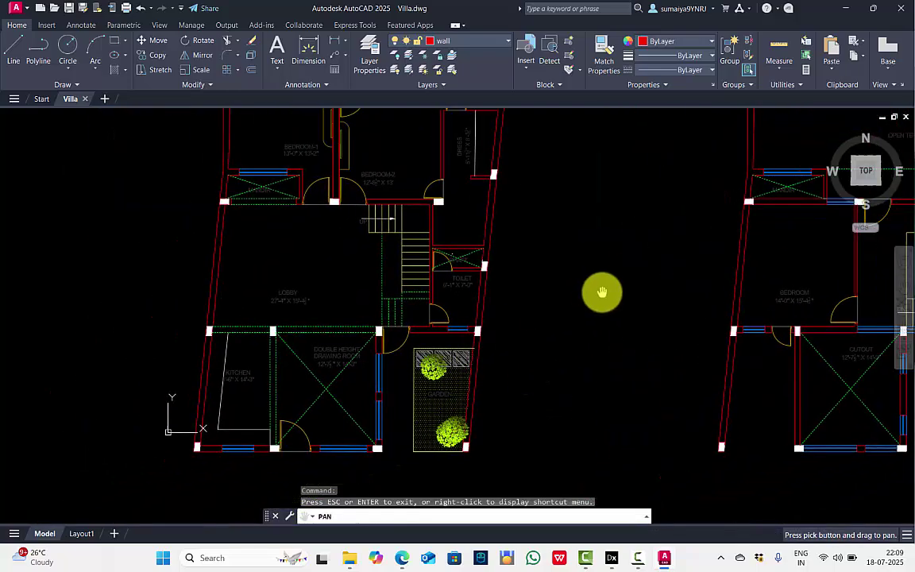
{"action": "left_click_drag", "start_coordinate": [579, 231], "coordinate": [343, 329]}
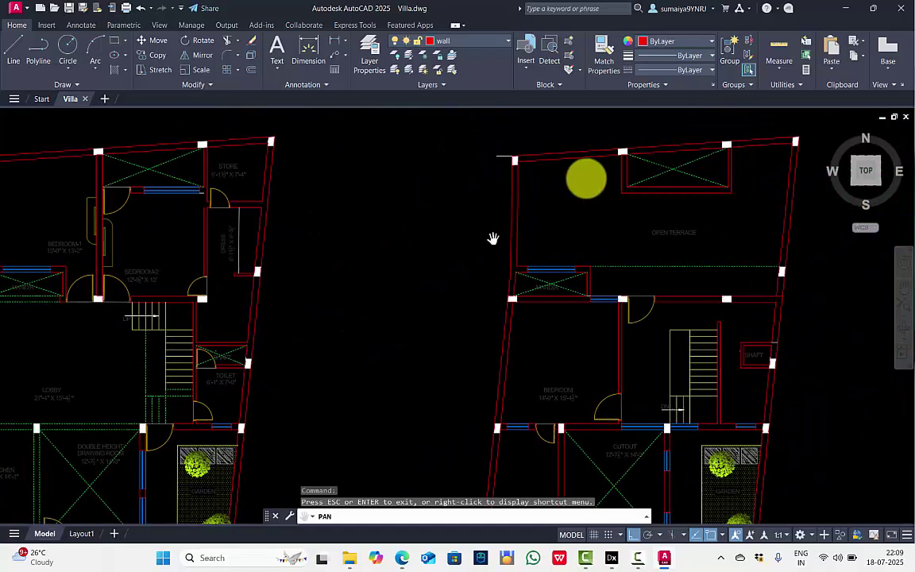
{"action": "mouse_move", "coordinate": [496, 369]}
{"action": "left_mouse_down"}
{"action": "mouse_move", "coordinate": [738, 239]}
{"action": "mouse_move", "coordinate": [786, 227]}
{"action": "left_mouse_up"}
{"action": "left_click_drag", "start_coordinate": [378, 273], "coordinate": [468, 316]}
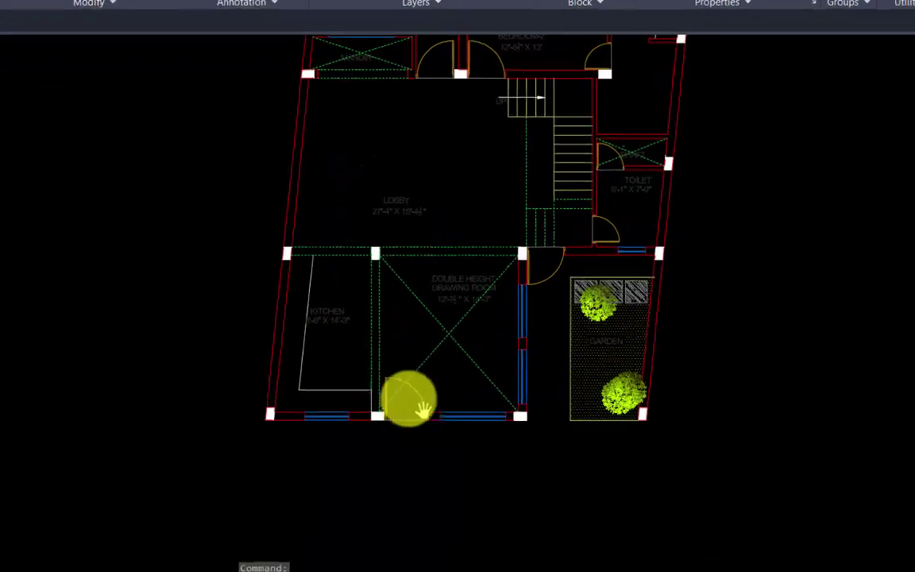
Step: Examine the kitchen and double-height drawing room on the ground-floor plan up close
{"action": "left_click_drag", "start_coordinate": [463, 265], "coordinate": [462, 274]}
{"action": "scroll", "coordinate": [462, 249], "scroll_direction": "up", "scroll_amount": 4}
{"action": "scroll", "coordinate": [417, 271], "scroll_direction": "down", "scroll_amount": 6}
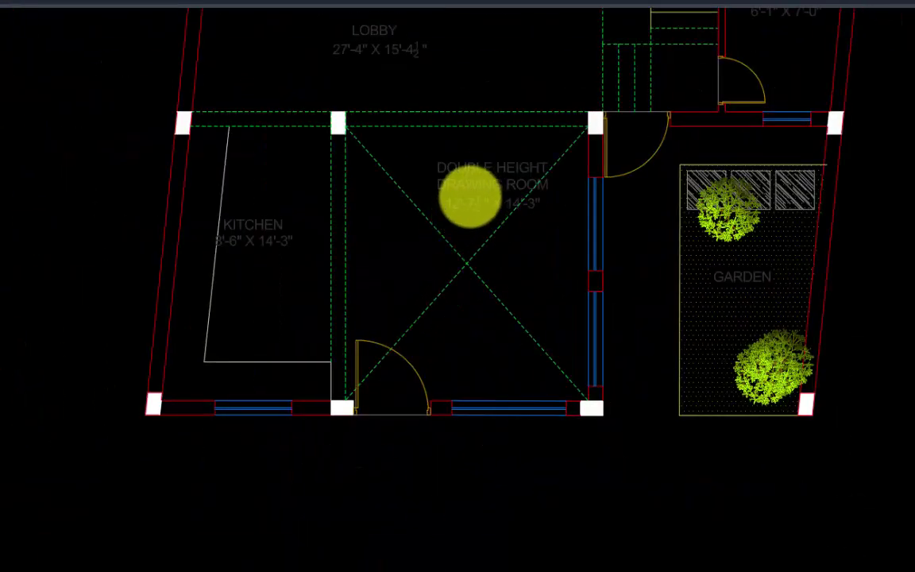
{"action": "scroll", "coordinate": [471, 196], "scroll_direction": "up", "scroll_amount": 4}
{"action": "scroll", "coordinate": [523, 250], "scroll_direction": "down", "scroll_amount": 2}
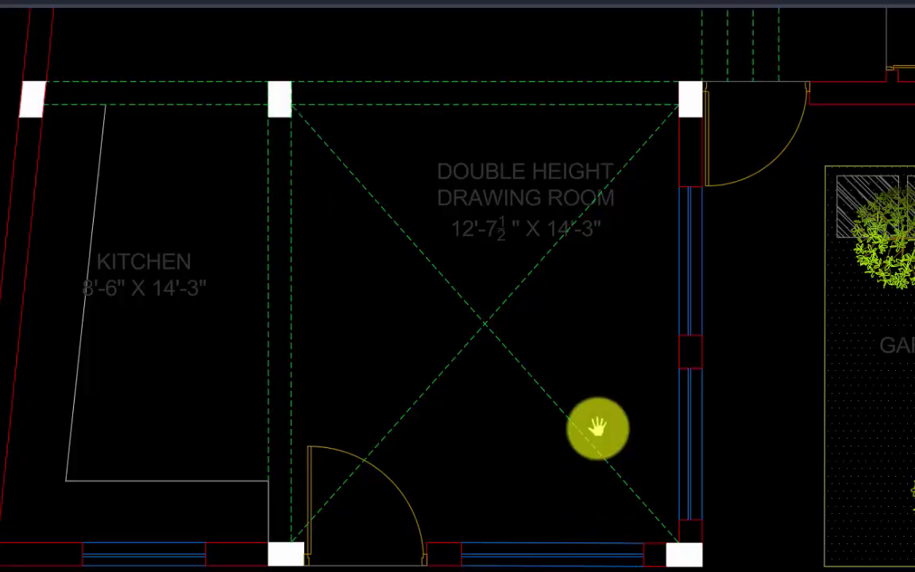
{"action": "scroll", "coordinate": [278, 314], "scroll_direction": "up", "scroll_amount": 1}
{"action": "left_click_drag", "start_coordinate": [341, 243], "coordinate": [347, 419]}
{"action": "scroll", "coordinate": [347, 419], "scroll_direction": "down", "scroll_amount": 1}
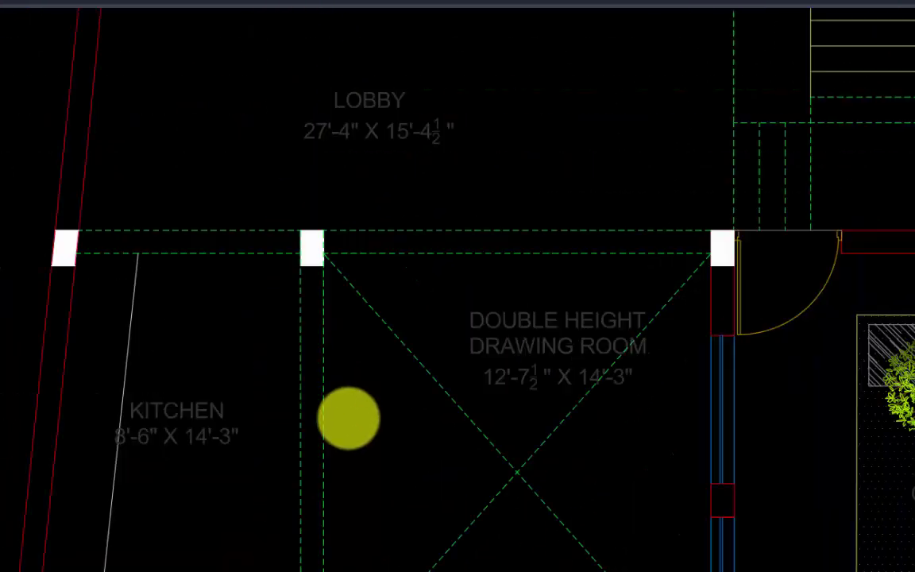
Step: Examine the ground-floor plan's lobby, staircase, bedrooms, dressing area and store up close
{"action": "left_click_drag", "start_coordinate": [526, 119], "coordinate": [435, 394]}
{"action": "scroll", "coordinate": [434, 394], "scroll_direction": "down", "scroll_amount": 1}
{"action": "scroll", "coordinate": [494, 304], "scroll_direction": "up", "scroll_amount": 1}
{"action": "mouse_move", "coordinate": [502, 281]}
{"action": "left_mouse_down"}
{"action": "mouse_move", "coordinate": [494, 304]}
{"action": "mouse_move", "coordinate": [532, 251]}
{"action": "left_mouse_up"}
{"action": "scroll", "coordinate": [533, 251], "scroll_direction": "down", "scroll_amount": 1}
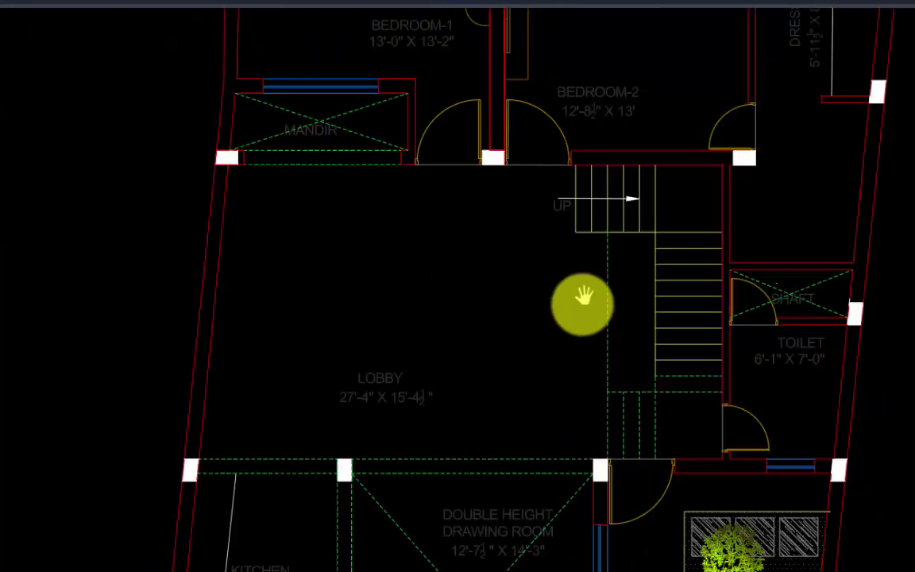
{"action": "left_click_drag", "start_coordinate": [497, 121], "coordinate": [413, 390]}
{"action": "scroll", "coordinate": [396, 383], "scroll_direction": "down", "scroll_amount": 1}
{"action": "scroll", "coordinate": [604, 254], "scroll_direction": "up", "scroll_amount": 3}
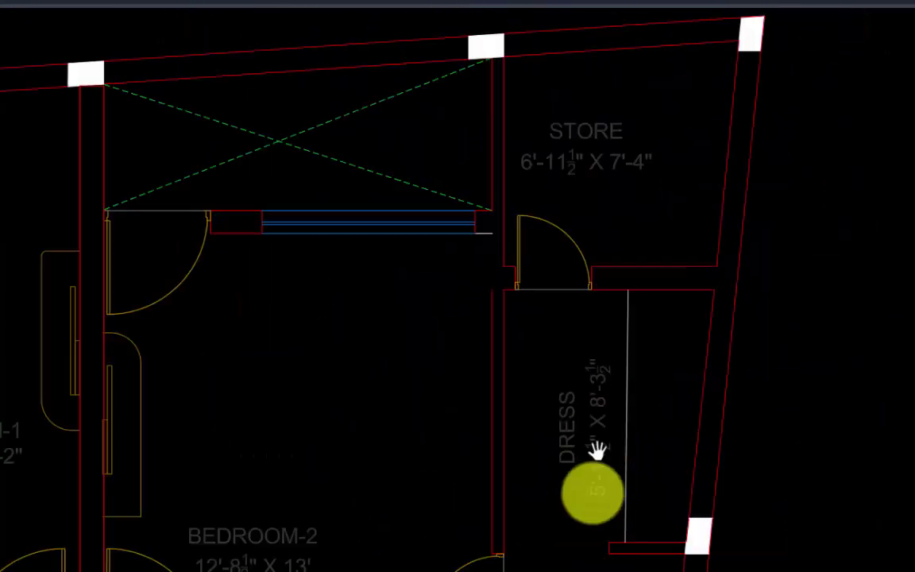
Step: Examine the upper-floor plan's bedroom, staircase and cutout up close after leaving the ground-floor dressing area
{"action": "left_click_drag", "start_coordinate": [598, 450], "coordinate": [584, 292]}
{"action": "scroll", "coordinate": [349, 306], "scroll_direction": "down", "scroll_amount": 3}
{"action": "scroll", "coordinate": [344, 310], "scroll_direction": "down", "scroll_amount": 4}
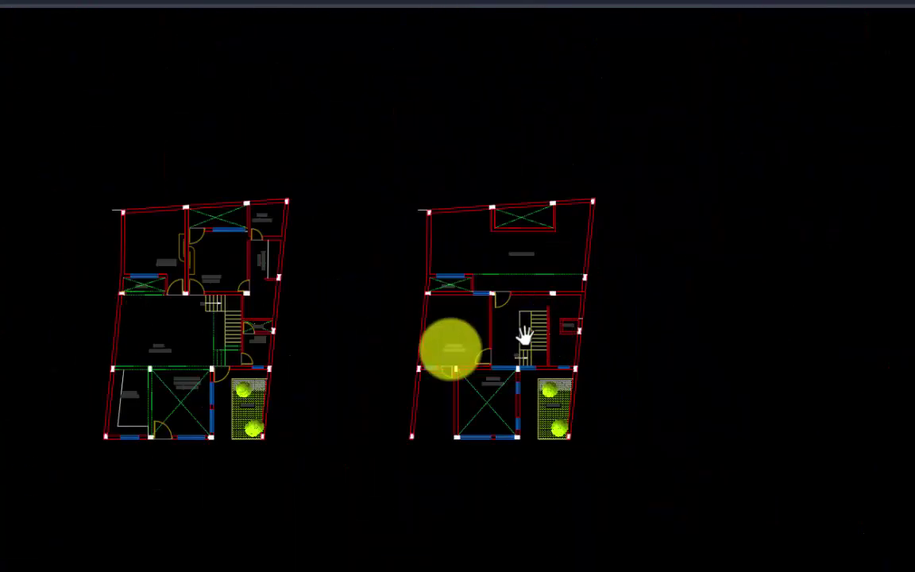
{"action": "scroll", "coordinate": [193, 312], "scroll_direction": "up", "scroll_amount": 4}
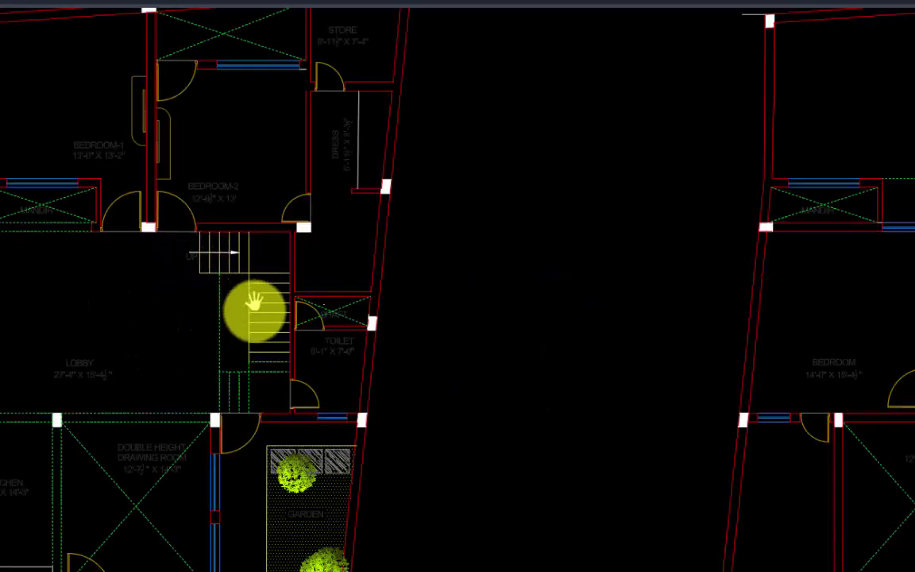
{"action": "left_click_drag", "start_coordinate": [776, 327], "coordinate": [449, 329]}
{"action": "scroll", "coordinate": [611, 395], "scroll_direction": "up", "scroll_amount": 4}
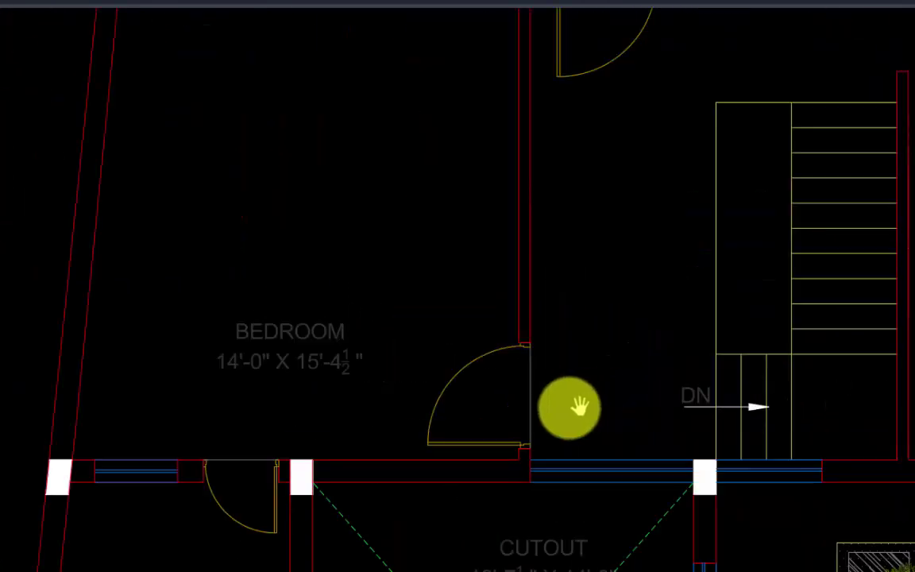
{"action": "scroll", "coordinate": [406, 381], "scroll_direction": "down", "scroll_amount": 2}
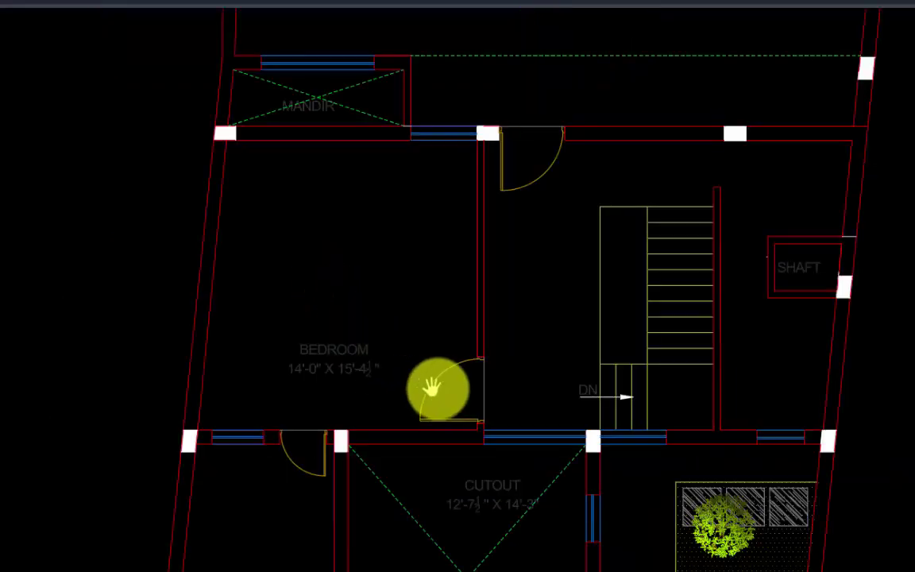
{"action": "scroll", "coordinate": [466, 280], "scroll_direction": "up", "scroll_amount": 2}
{"action": "left_click_drag", "start_coordinate": [496, 548], "coordinate": [467, 275]}
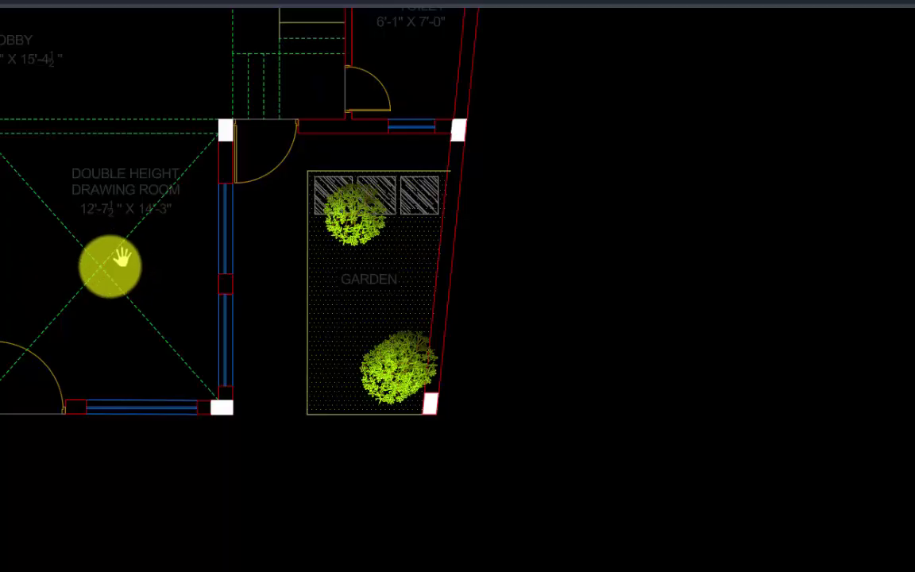
Step: Compare the double-height drawing room on the ground-floor plan with the cutout above it on the upper-floor plan
{"action": "mouse_move", "coordinate": [143, 200]}
{"action": "left_mouse_down"}
{"action": "mouse_move", "coordinate": [297, 211]}
{"action": "mouse_move", "coordinate": [382, 196]}
{"action": "left_mouse_up"}
{"action": "left_click_drag", "start_coordinate": [205, 176], "coordinate": [239, 245]}
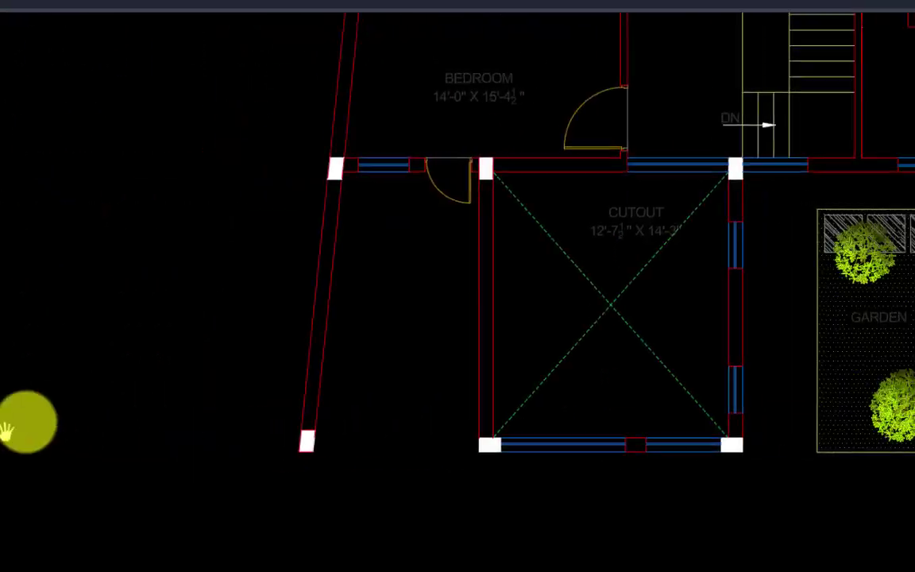
{"action": "scroll", "coordinate": [804, 309], "scroll_direction": "down", "scroll_amount": 1}
{"action": "left_click_drag", "start_coordinate": [799, 316], "coordinate": [775, 284]}
{"action": "scroll", "coordinate": [743, 256], "scroll_direction": "up", "scroll_amount": 1}
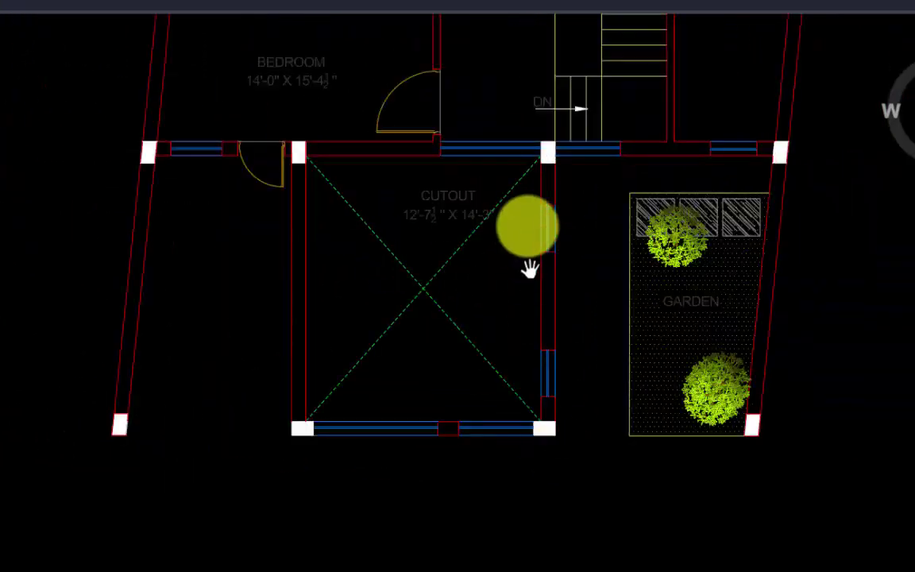
Step: Examine the upper-floor plan's stair hall, shaft, mandir and open terrace
{"action": "left_click_drag", "start_coordinate": [514, 95], "coordinate": [349, 482]}
{"action": "scroll", "coordinate": [350, 294], "scroll_direction": "up", "scroll_amount": 1}
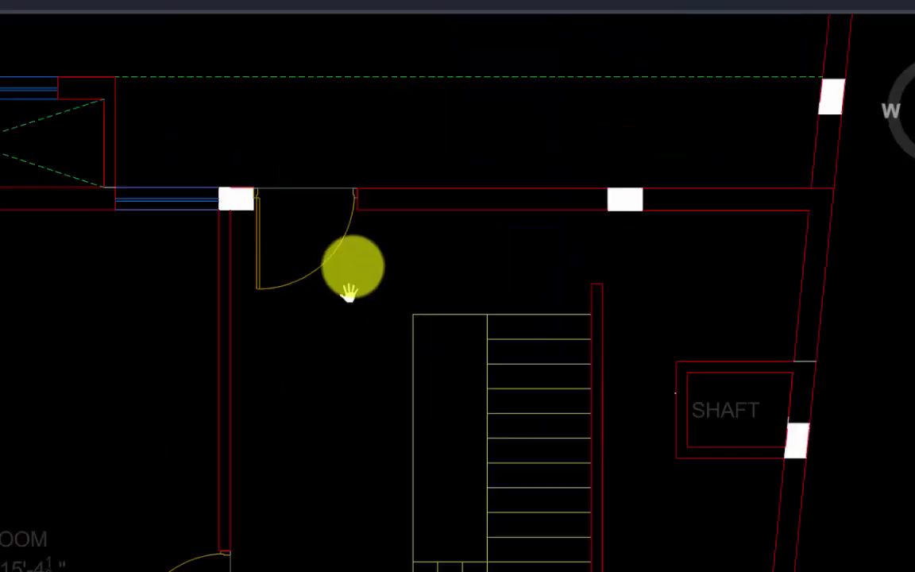
{"action": "left_click_drag", "start_coordinate": [384, 138], "coordinate": [360, 406]}
{"action": "scroll", "coordinate": [491, 229], "scroll_direction": "down", "scroll_amount": 1}
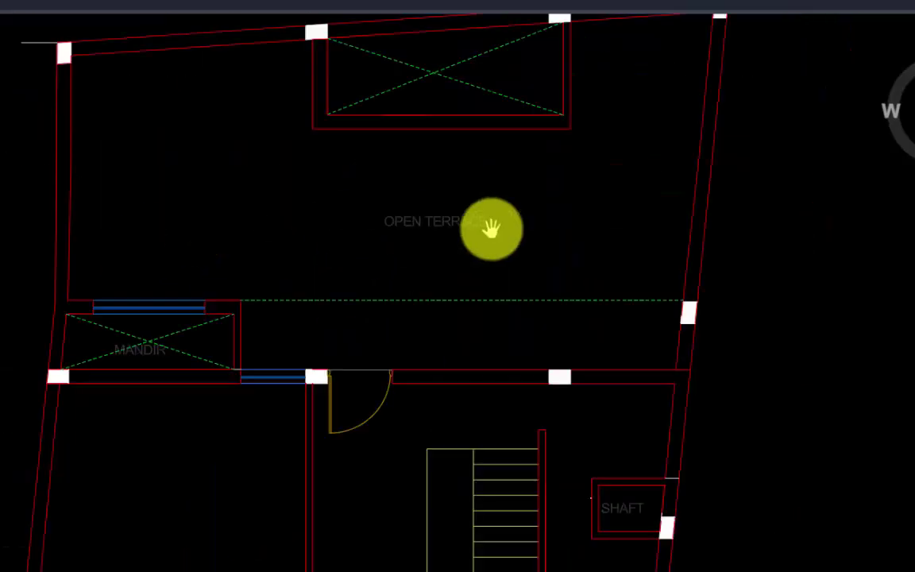
{"action": "scroll", "coordinate": [492, 228], "scroll_direction": "down", "scroll_amount": 5}
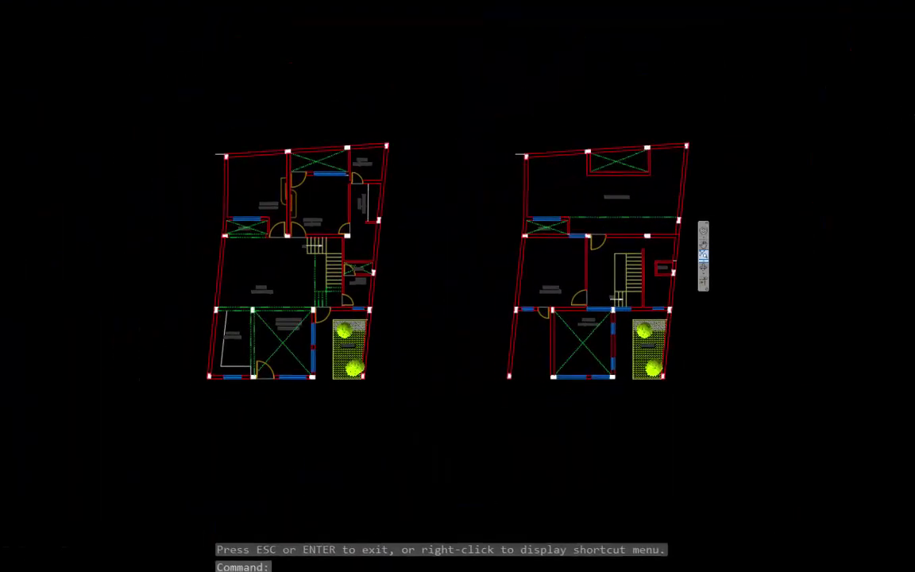
Step: Check the drawing's length type and insertion scale with the UNITS command, leaving the settings as they are
{"action": "scroll", "coordinate": [306, 282], "scroll_direction": "up", "scroll_amount": 4}
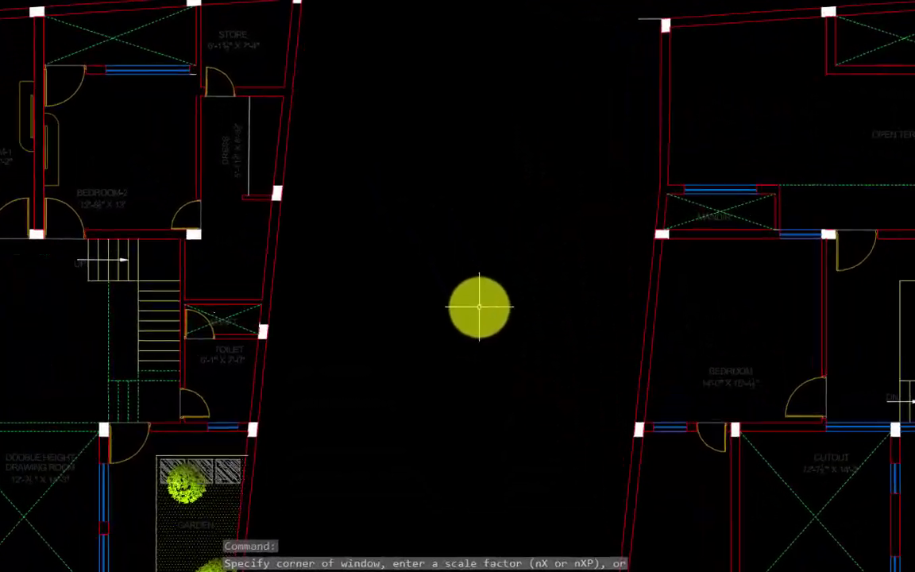
{"action": "type", "text": "units"}
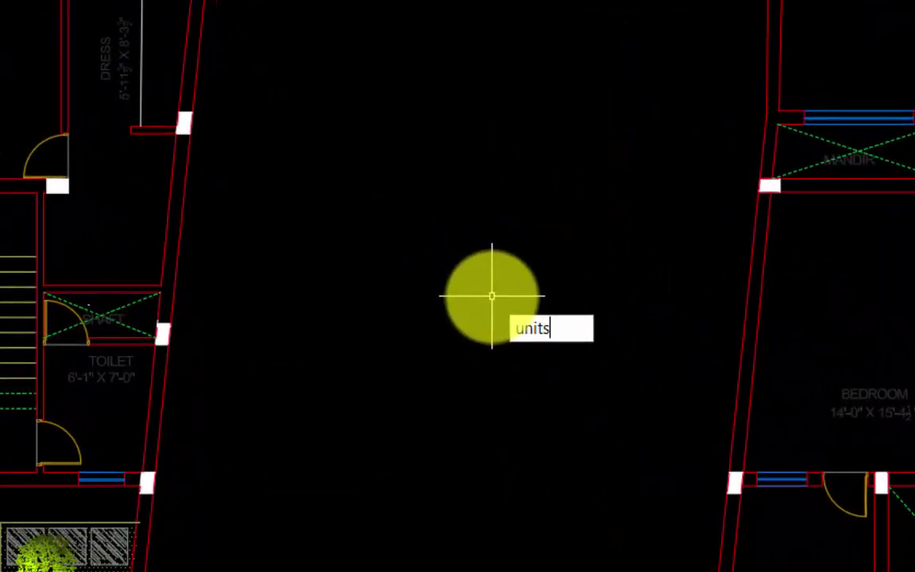
{"action": "key", "text": "Return"}
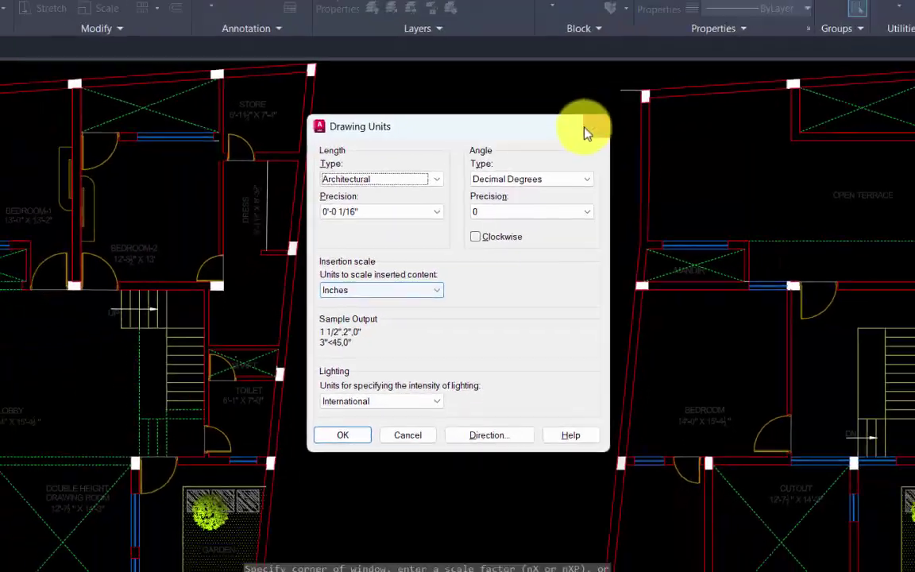
{"action": "left_click", "coordinate": [588, 127]}
{"action": "scroll", "coordinate": [367, 340], "scroll_direction": "down", "scroll_amount": 2}
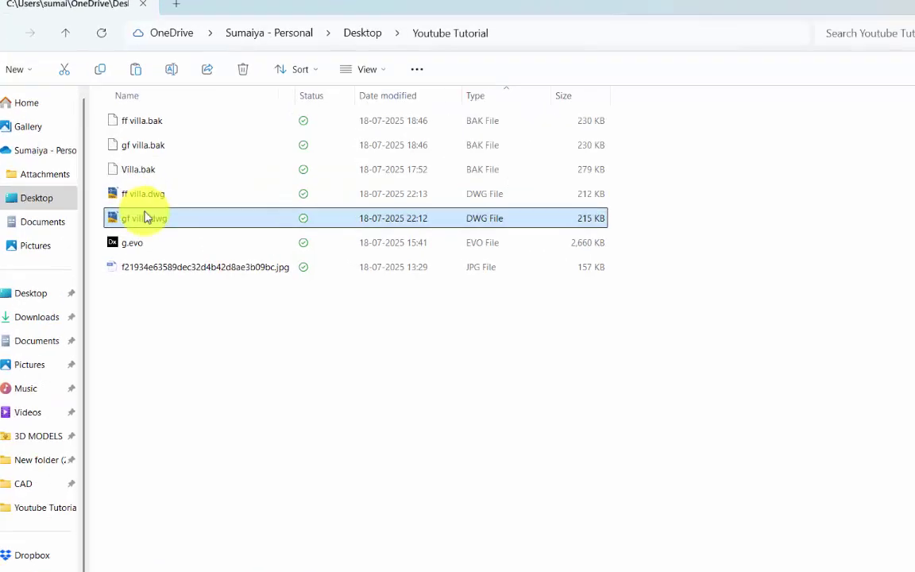
Step: Switch to File Explorer and check the separate gf villa.dwg and ff villa.dwg files in the Youtube Tutorial folder
{"action": "left_click", "coordinate": [147, 192]}
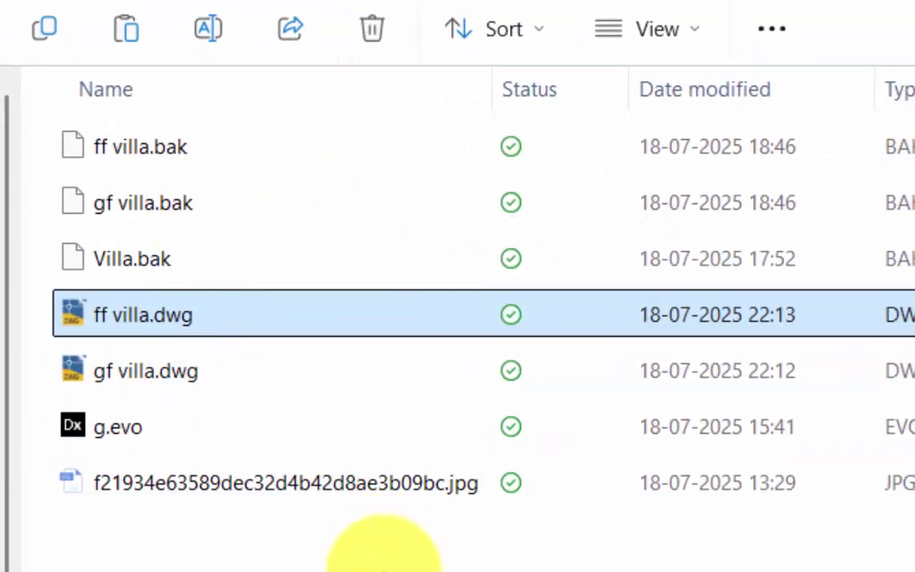
{"action": "left_click", "coordinate": [443, 569]}
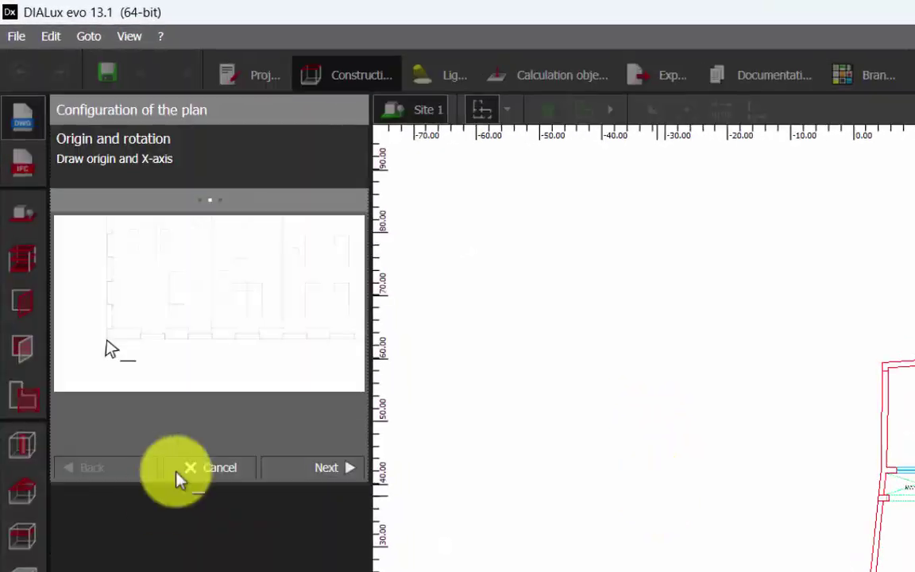
Step: Complete the imported ground-floor plan's configuration in DIALux evo, covering its origin, rotation and unit
{"action": "left_click", "coordinate": [312, 468]}
{"action": "left_click", "coordinate": [229, 442]}
{"action": "left_click", "coordinate": [182, 497]}
{"action": "left_click", "coordinate": [334, 468]}
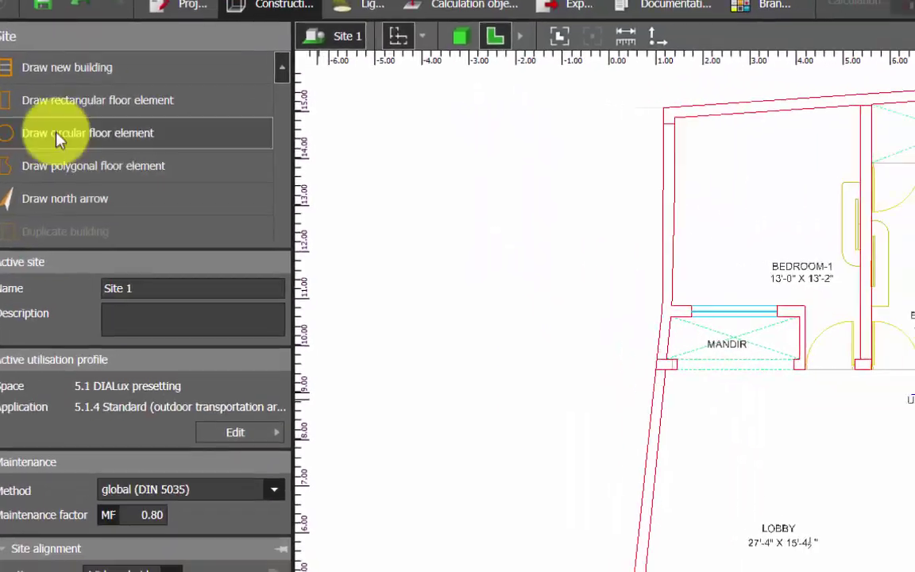
Step: Start a new building and trace its outer contour along the 7.237 m front wall and the kitchen-side wall to Bedroom-1's outer corner
{"action": "left_click", "coordinate": [26, 137]}
{"action": "left_click", "coordinate": [472, 494]}
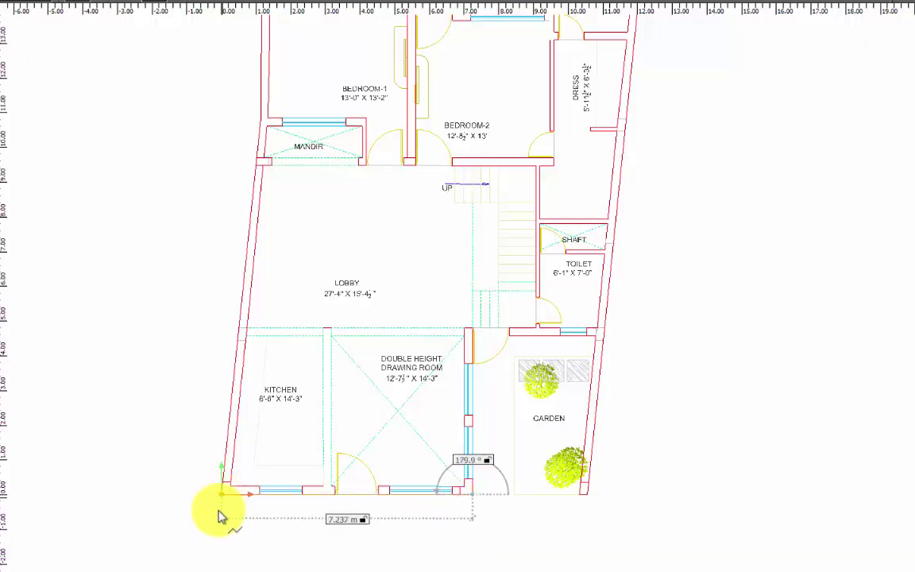
{"action": "left_click", "coordinate": [220, 510]}
{"action": "scroll", "coordinate": [240, 126], "scroll_direction": "up", "scroll_amount": 3}
{"action": "left_click", "coordinate": [272, 127]}
{"action": "scroll", "coordinate": [267, 111], "scroll_direction": "down", "scroll_amount": 2}
{"action": "middle_click_drag", "start_coordinate": [269, 40], "coordinate": [266, 96]}
{"action": "middle_click_drag", "start_coordinate": [266, 11], "coordinate": [254, 135]}
{"action": "left_click", "coordinate": [252, 128]}
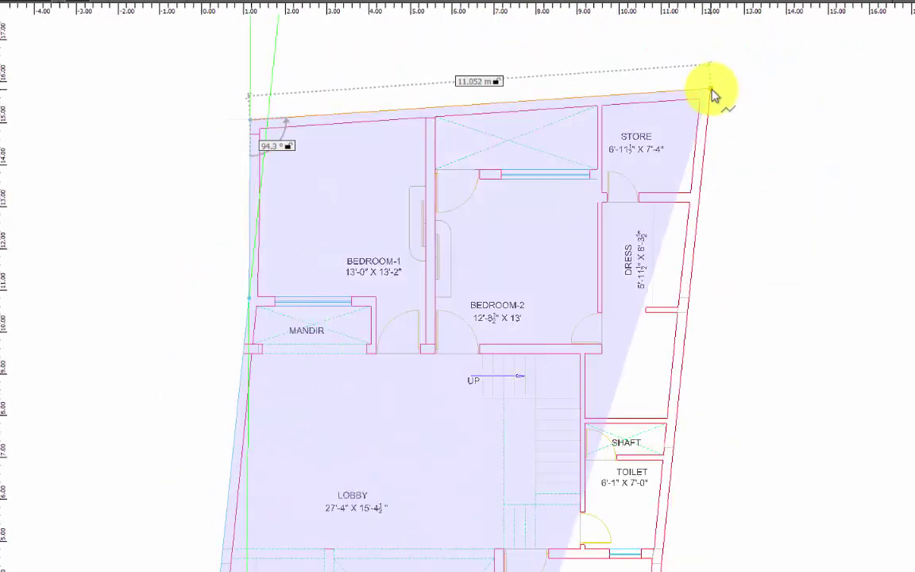
Step: Continue the building outline along the 11.052 m rear wall and the long side wall, follow the garden recess, and close the polygon
{"action": "left_click", "coordinate": [712, 90]}
{"action": "scroll", "coordinate": [498, 189], "scroll_direction": "down", "scroll_amount": 1}
{"action": "middle_click_drag", "start_coordinate": [659, 449], "coordinate": [612, 95]}
{"action": "scroll", "coordinate": [612, 95], "scroll_direction": "up", "scroll_amount": 1}
{"action": "left_click", "coordinate": [566, 365]}
{"action": "left_click", "coordinate": [556, 365]}
{"action": "left_click", "coordinate": [576, 175]}
{"action": "scroll", "coordinate": [427, 174], "scroll_direction": "up", "scroll_amount": 2}
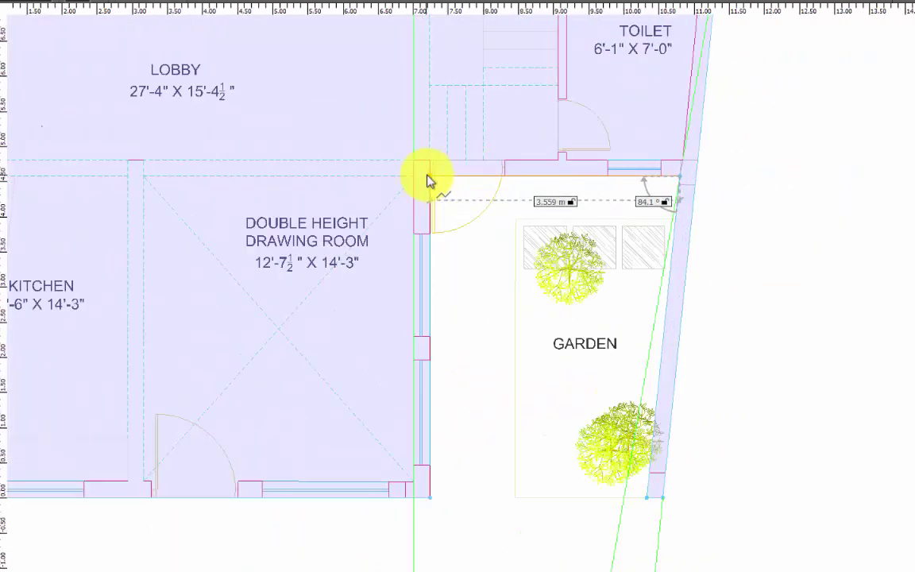
{"action": "left_click", "coordinate": [428, 181]}
{"action": "right_click", "coordinate": [457, 347]}
{"action": "left_click", "coordinate": [480, 358]}
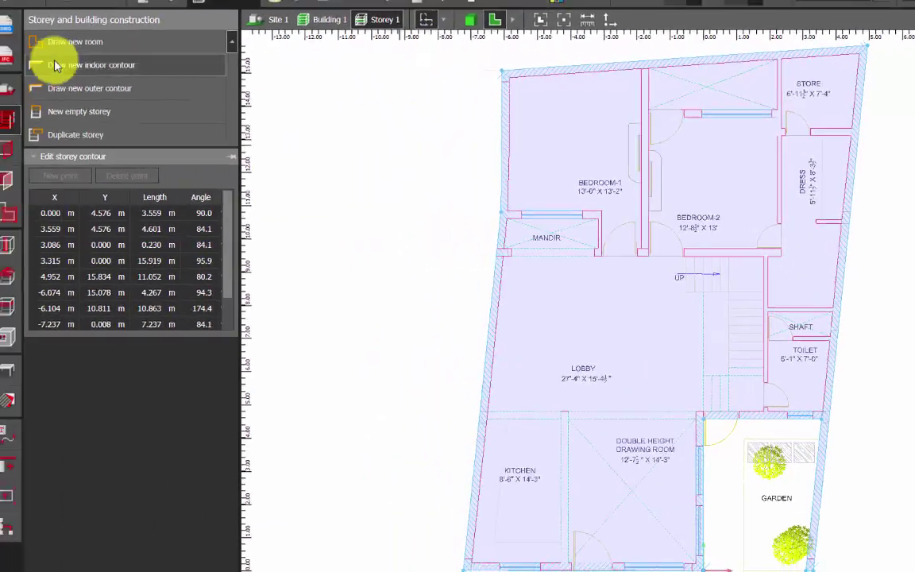
Step: Start a new indoor contour around the wall between kitchen and drawing room and along the drawing room's front wall
{"action": "left_click", "coordinate": [55, 62]}
{"action": "scroll", "coordinate": [521, 569], "scroll_direction": "up", "scroll_amount": 4}
{"action": "left_click", "coordinate": [562, 562]}
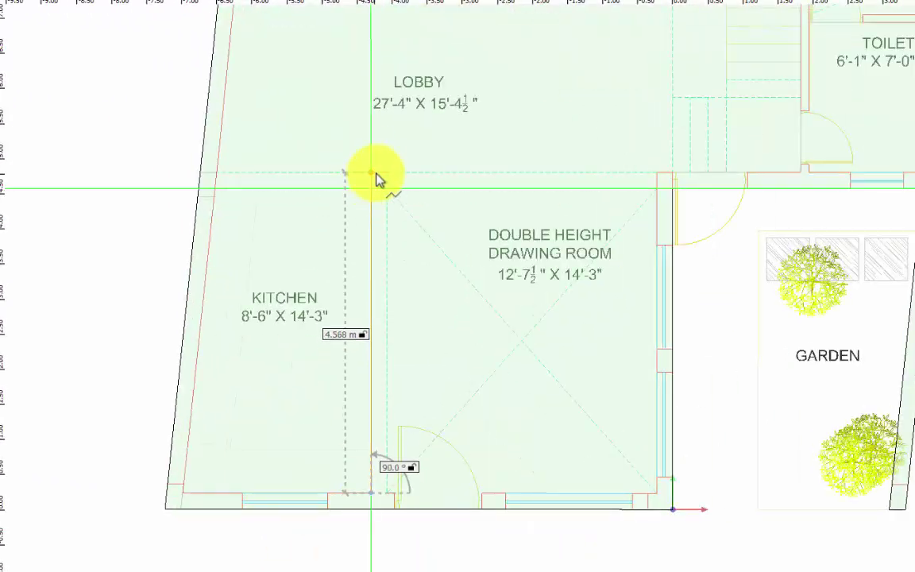
{"action": "left_click", "coordinate": [372, 173]}
{"action": "left_click", "coordinate": [387, 172]}
{"action": "left_click", "coordinate": [387, 493]}
{"action": "left_click", "coordinate": [657, 493]}
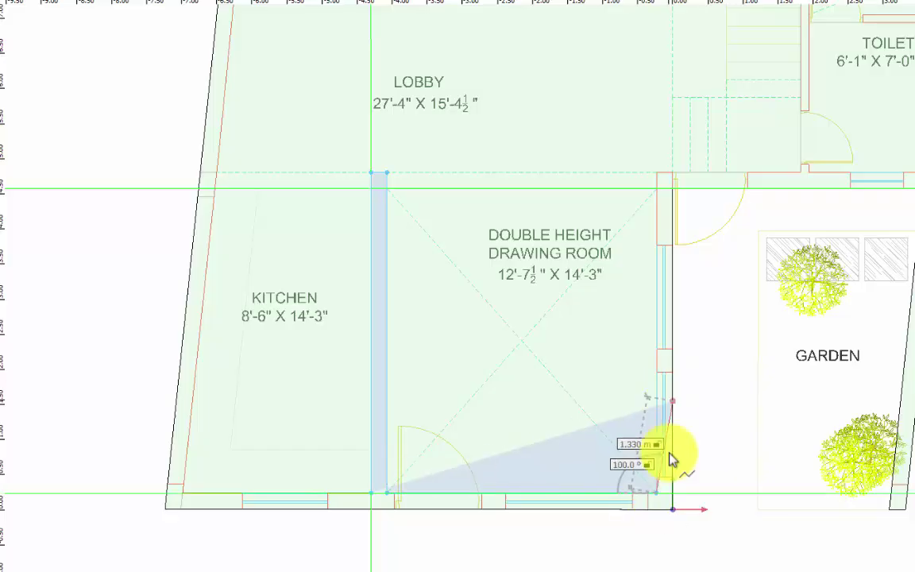
Step: Continue the indoor contour around the drawing room, staircase, lobby and kitchen, and close it as one combined room
{"action": "left_click", "coordinate": [656, 172]}
{"action": "left_click", "coordinate": [801, 173]}
{"action": "scroll", "coordinate": [798, 232], "scroll_direction": "down", "scroll_amount": 2}
{"action": "middle_click_drag", "start_coordinate": [798, 232], "coordinate": [650, 425]}
{"action": "left_click", "coordinate": [651, 149]}
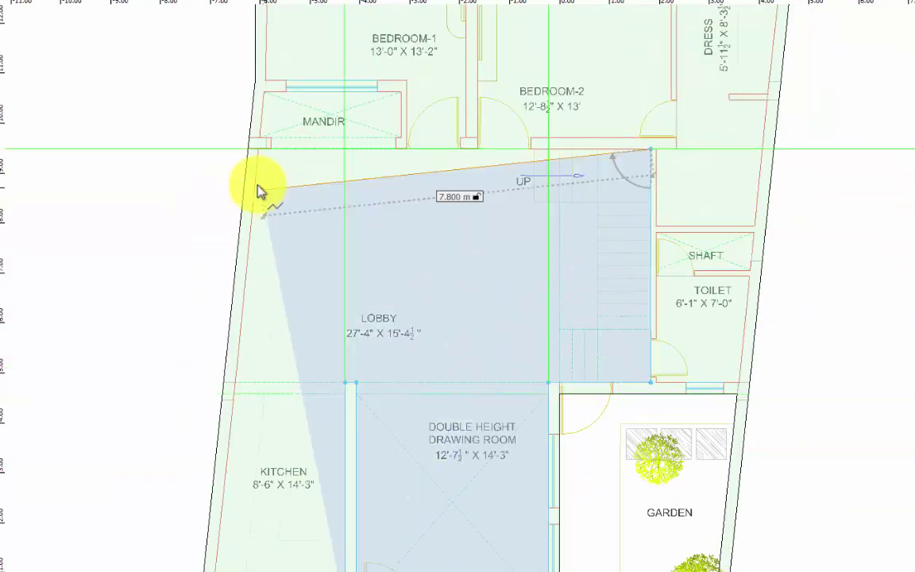
{"action": "left_click", "coordinate": [258, 148]}
{"action": "left_click", "coordinate": [211, 571]}
{"action": "right_click", "coordinate": [382, 437]}
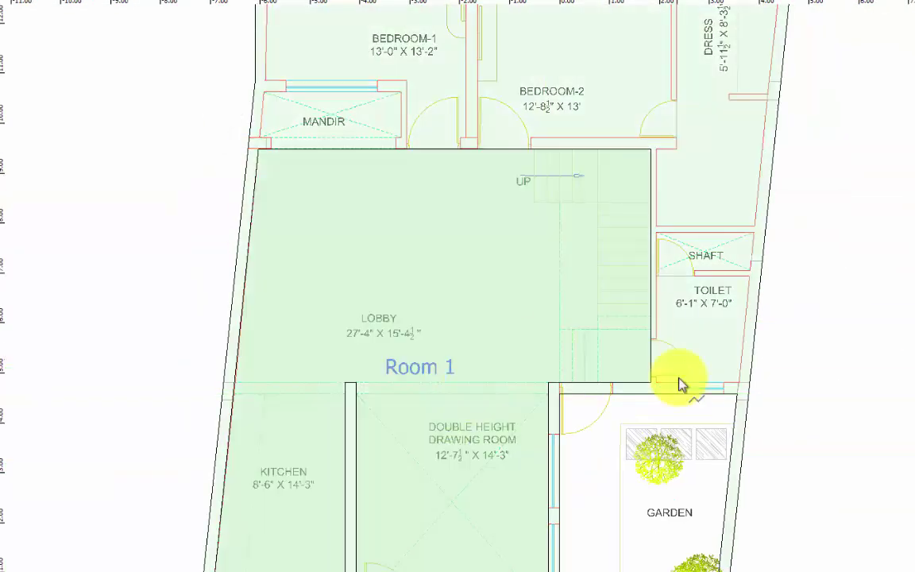
Step: Trace Bedroom-1's indoor contour along its inner walls, including the door recess beside the mandir, and close the polygon
{"action": "scroll", "coordinate": [269, 86], "scroll_direction": "up", "scroll_amount": 1}
{"action": "middle_click_drag", "start_coordinate": [269, 86], "coordinate": [269, 261]}
{"action": "left_click", "coordinate": [267, 254]}
{"action": "left_click", "coordinate": [271, 20]}
{"action": "scroll", "coordinate": [502, 9], "scroll_direction": "down", "scroll_amount": 1}
{"action": "middle_click_drag", "start_coordinate": [503, 10], "coordinate": [466, 101]}
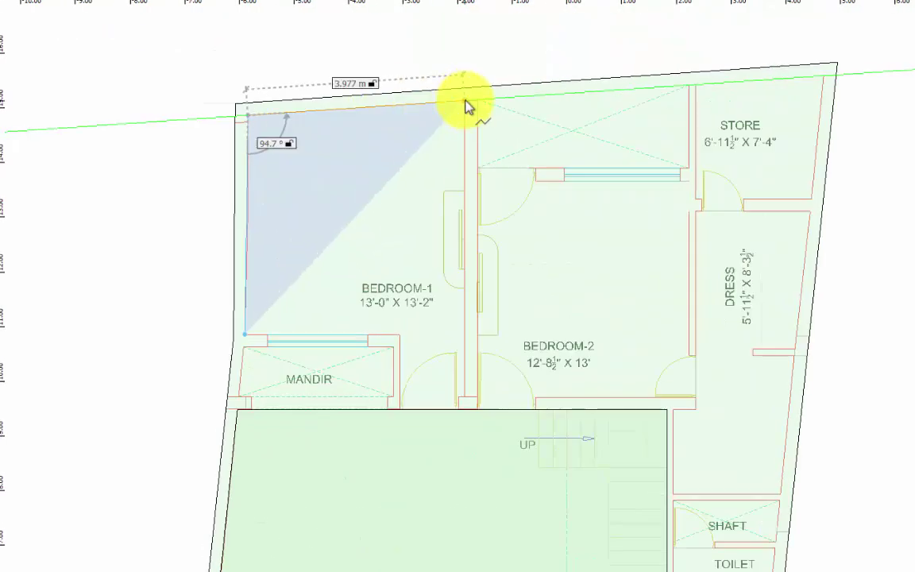
{"action": "left_click", "coordinate": [465, 101]}
{"action": "scroll", "coordinate": [459, 426], "scroll_direction": "up", "scroll_amount": 2}
{"action": "left_click", "coordinate": [468, 375]}
{"action": "left_click", "coordinate": [359, 376]}
{"action": "left_click", "coordinate": [359, 272]}
{"action": "right_click", "coordinate": [245, 191]}
{"action": "left_click", "coordinate": [272, 200]}
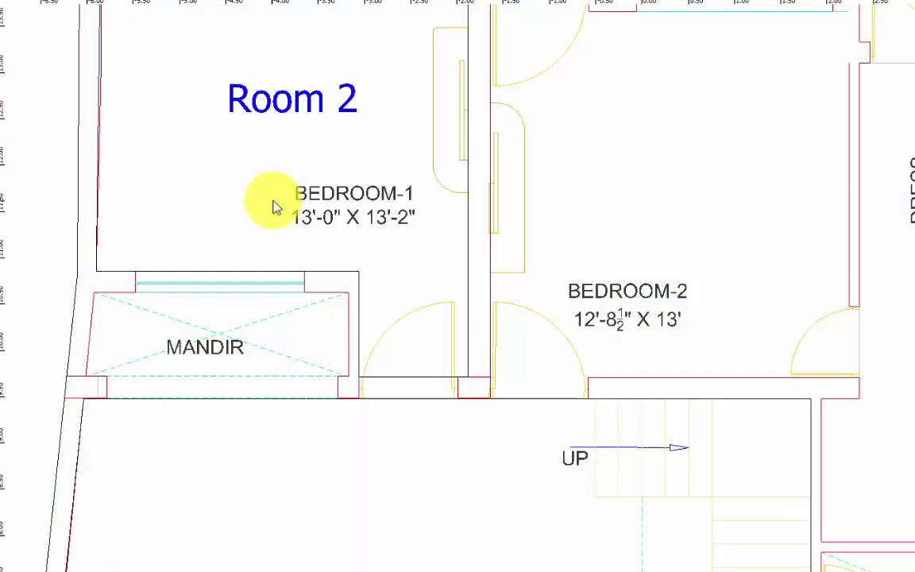
Step: Trace Bedroom-2's rectangular indoor contour along its inner walls and close the polygon
{"action": "scroll", "coordinate": [846, 18], "scroll_direction": "down", "scroll_amount": 1}
{"action": "middle_click_drag", "start_coordinate": [847, 18], "coordinate": [601, 163]}
{"action": "left_click", "coordinate": [280, 156]}
{"action": "left_click", "coordinate": [280, 488]}
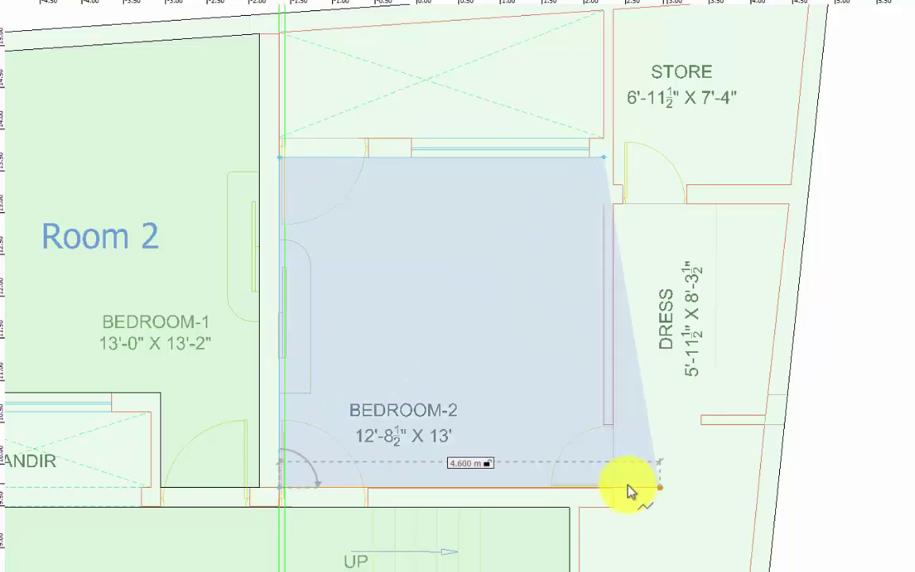
{"action": "left_click", "coordinate": [604, 488]}
{"action": "right_click", "coordinate": [592, 351]}
{"action": "left_click", "coordinate": [624, 367]}
Step: Trace the indoor contour of the dressing area and its adjoining passage above the shaft, and close the polygon
{"action": "middle_click_drag", "start_coordinate": [624, 367], "coordinate": [562, 258]}
{"action": "left_click", "coordinate": [521, 538]}
{"action": "left_click", "coordinate": [520, 404]}
{"action": "left_click", "coordinate": [556, 404]}
{"action": "left_click", "coordinate": [556, 90]}
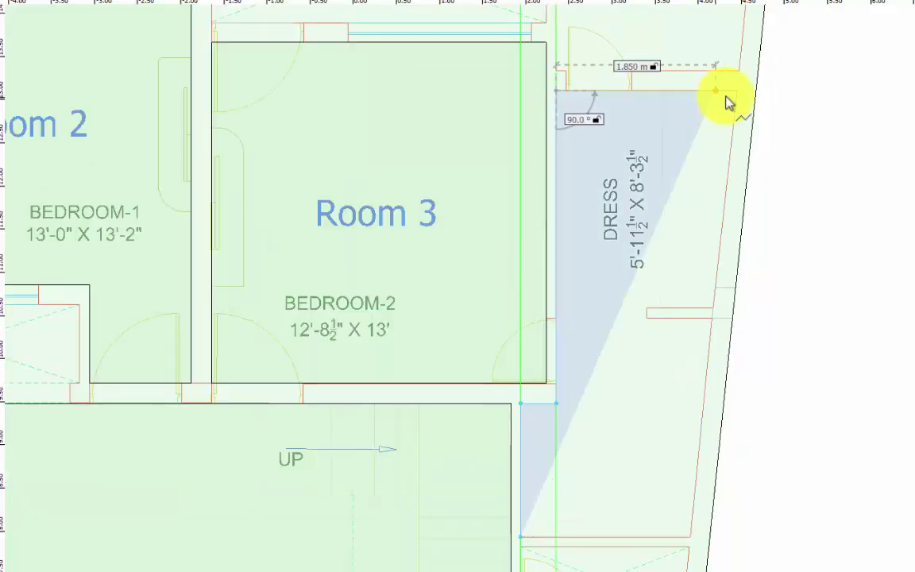
{"action": "left_click", "coordinate": [737, 90]}
{"action": "left_click", "coordinate": [691, 537]}
{"action": "right_click", "coordinate": [630, 403]}
{"action": "left_click", "coordinate": [656, 410]}
Step: Trace the store's four-sided indoor contour along its inner walls and close the polygon
{"action": "scroll", "coordinate": [656, 410], "scroll_direction": "down", "scroll_amount": 2}
{"action": "middle_click_drag", "start_coordinate": [656, 410], "coordinate": [611, 477]}
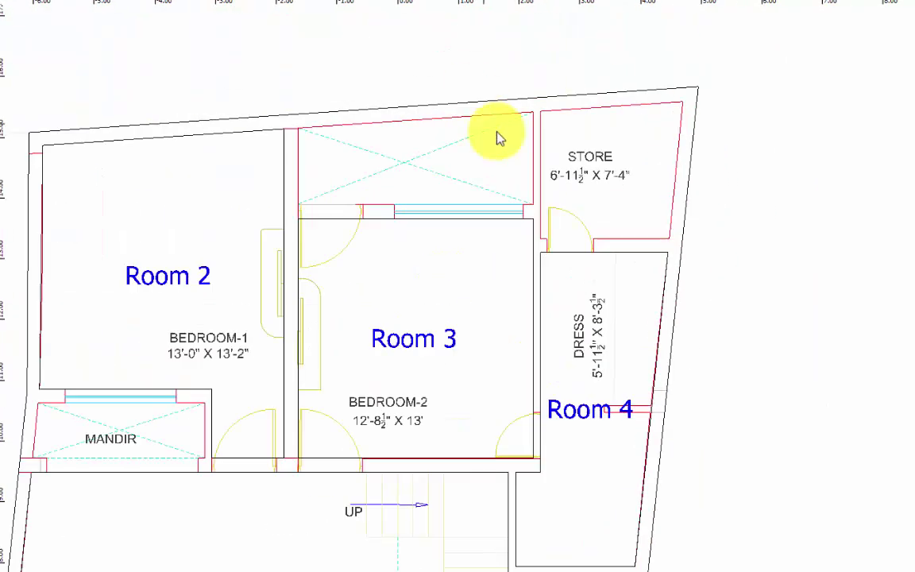
{"action": "scroll", "coordinate": [688, 124], "scroll_direction": "up", "scroll_amount": 3}
{"action": "left_click", "coordinate": [684, 88]}
{"action": "left_click", "coordinate": [443, 104]}
{"action": "left_click", "coordinate": [443, 318]}
{"action": "left_click", "coordinate": [660, 318]}
{"action": "right_click", "coordinate": [627, 181]}
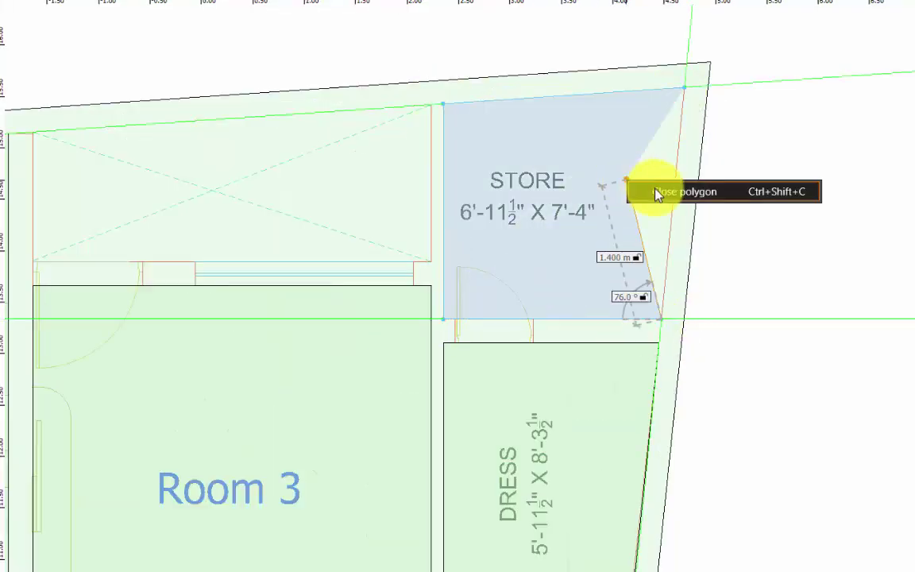
{"action": "left_click", "coordinate": [657, 194]}
Step: Trace the toilet's four-sided indoor contour below the shaft and close the polygon
{"action": "scroll", "coordinate": [561, 140], "scroll_direction": "down", "scroll_amount": 3}
{"action": "middle_click_drag", "start_coordinate": [568, 447], "coordinate": [589, 280]}
{"action": "scroll", "coordinate": [592, 278], "scroll_direction": "up", "scroll_amount": 3}
{"action": "left_click", "coordinate": [592, 341]}
{"action": "left_click", "coordinate": [367, 340]}
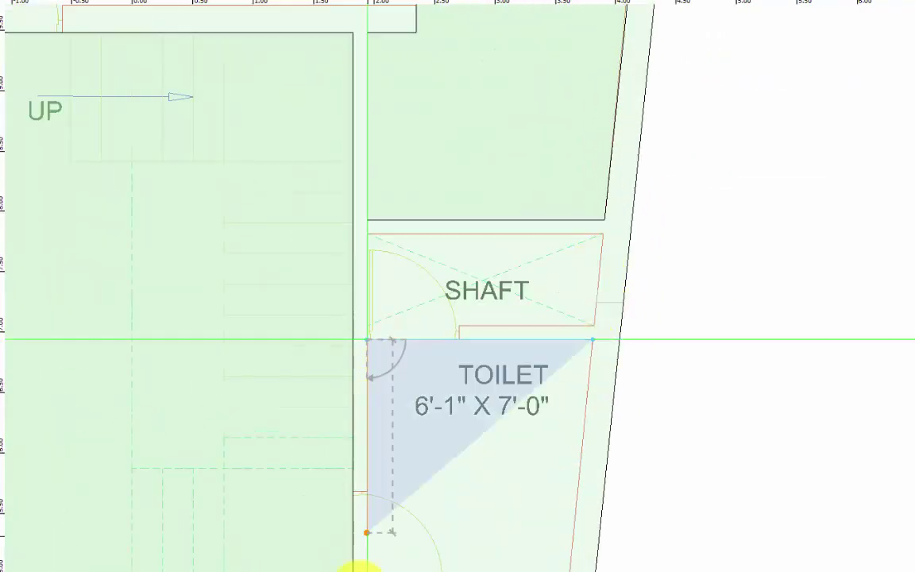
{"action": "left_click", "coordinate": [367, 569]}
{"action": "left_click", "coordinate": [569, 569]}
{"action": "right_click", "coordinate": [621, 421]}
{"action": "left_click", "coordinate": [648, 433]}
Step: Rename the active storey as Ground Floor
{"action": "scroll", "coordinate": [476, 94], "scroll_direction": "down", "scroll_amount": 3}
{"action": "middle_click_drag", "start_coordinate": [545, 258], "coordinate": [588, 409]}
{"action": "scroll", "coordinate": [592, 413], "scroll_direction": "up", "scroll_amount": 2}
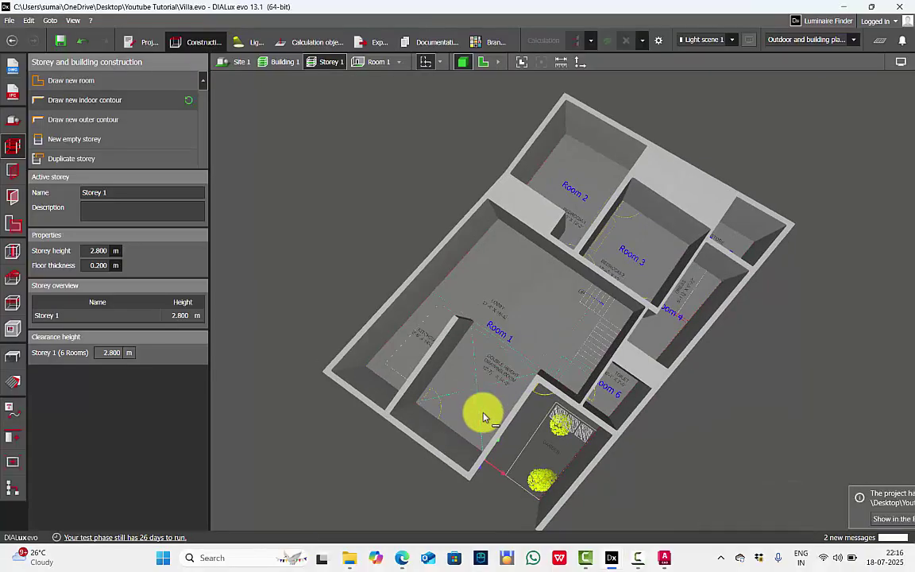
{"action": "left_click_drag", "start_coordinate": [483, 416], "coordinate": [484, 333]}
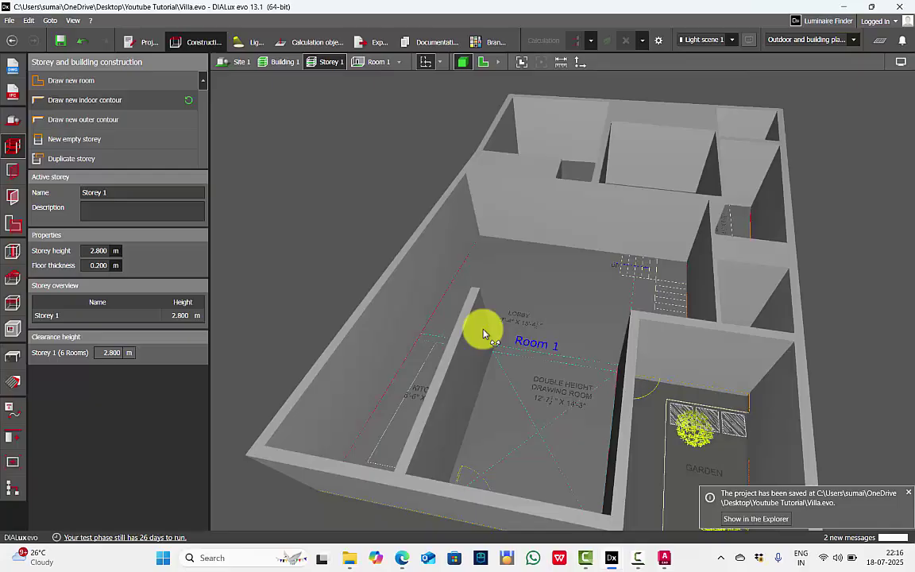
{"action": "triple_click", "coordinate": [114, 192]}
{"action": "type", "text": "Ground Fo"}
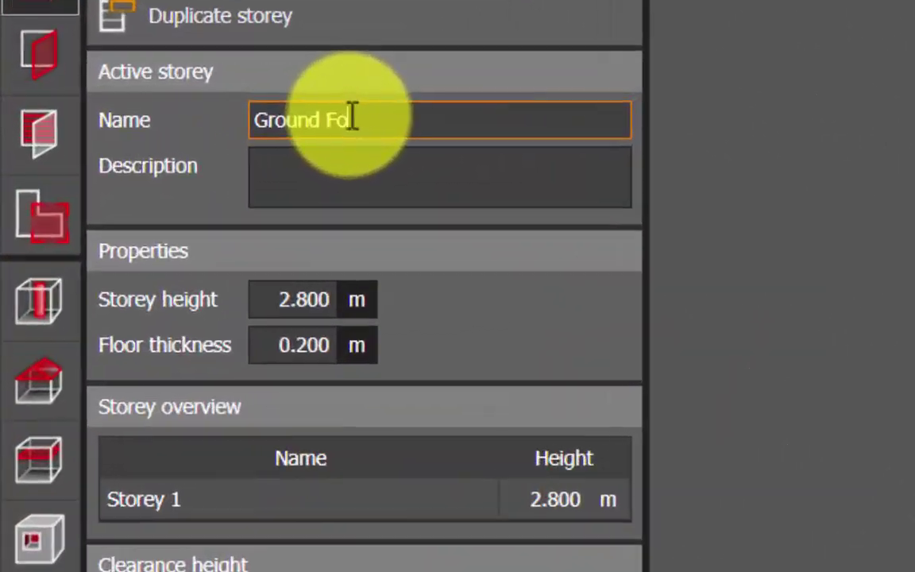
{"action": "key", "text": "BackSpace"}
{"action": "type", "text": "loor"}
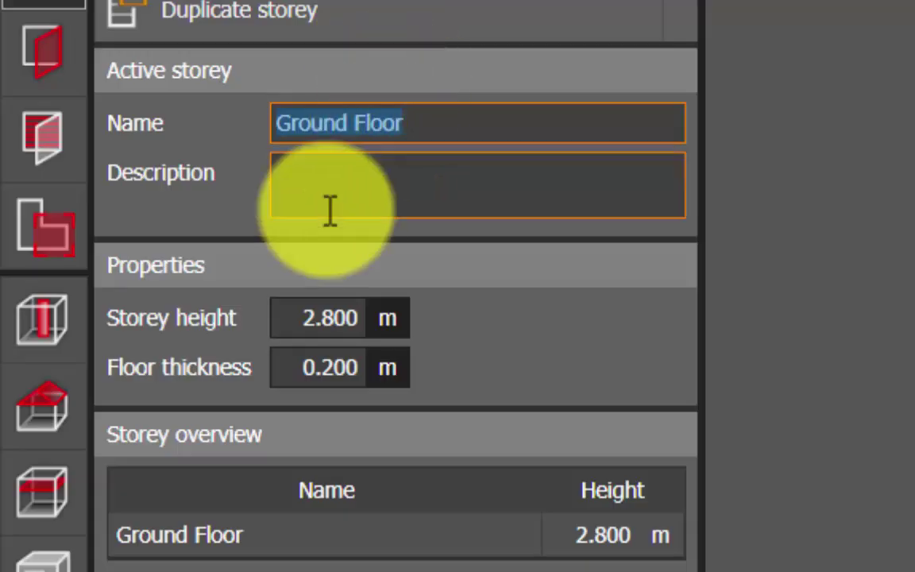
{"action": "left_click", "coordinate": [349, 332]}
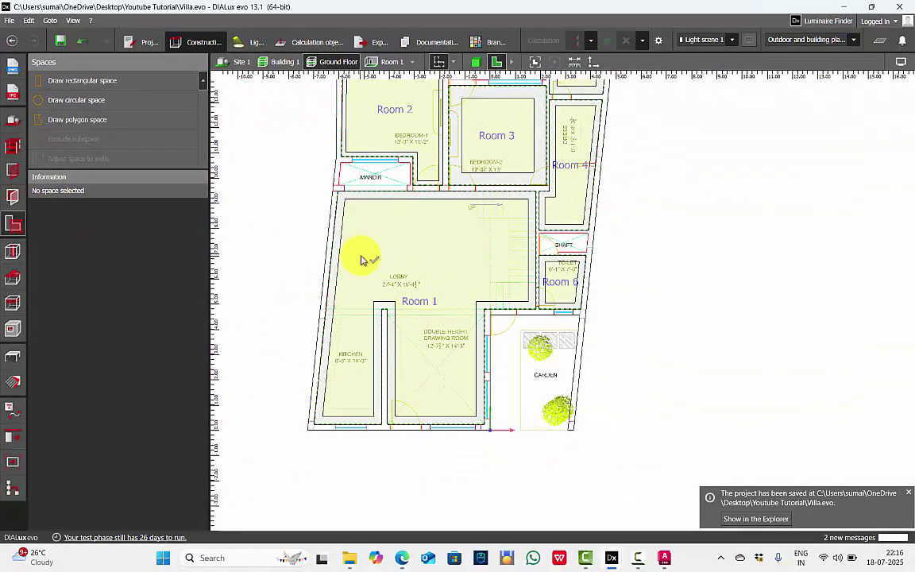
Step: Delete the single space covering the lobby, kitchen and double-height drawing room
{"action": "scroll", "coordinate": [471, 275], "scroll_direction": "down", "scroll_amount": 1}
{"action": "middle_click_drag", "start_coordinate": [471, 275], "coordinate": [506, 349]}
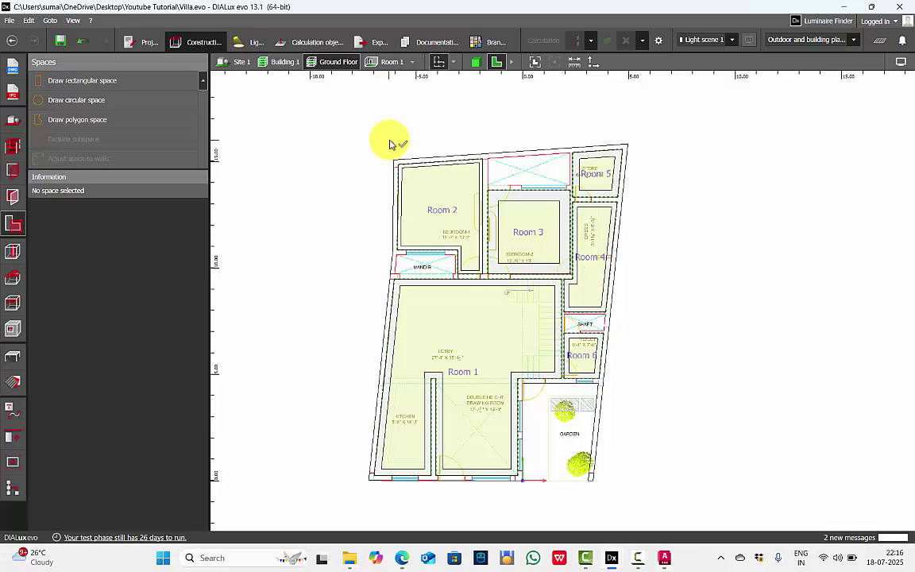
{"action": "scroll", "coordinate": [368, 433], "scroll_direction": "down", "scroll_amount": 2}
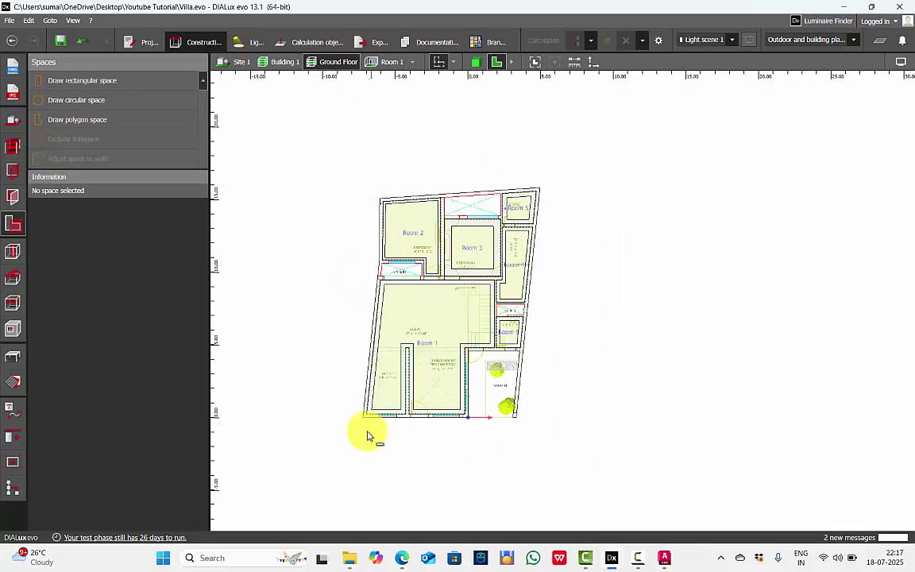
{"action": "scroll", "coordinate": [465, 299], "scroll_direction": "up", "scroll_amount": 3}
{"action": "scroll", "coordinate": [470, 251], "scroll_direction": "up", "scroll_amount": 1}
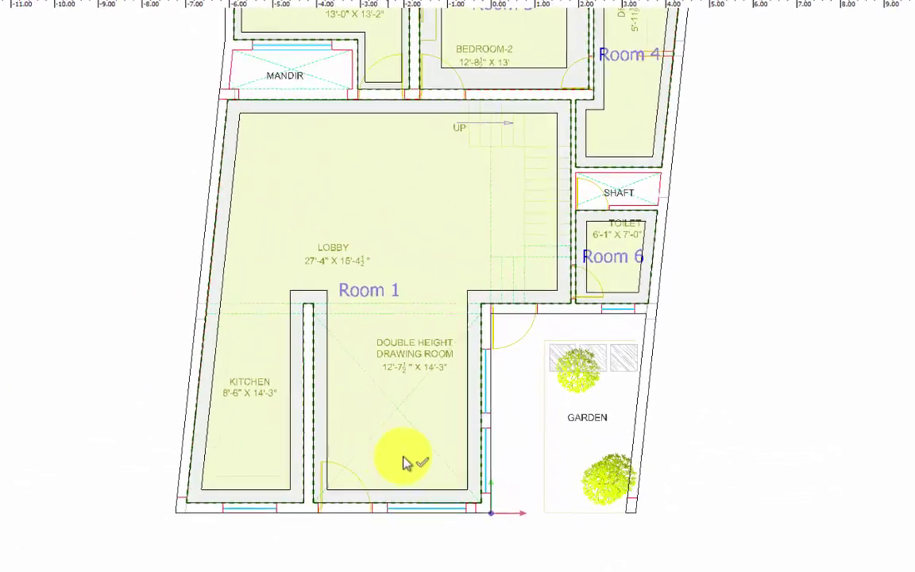
{"action": "scroll", "coordinate": [488, 179], "scroll_direction": "up", "scroll_amount": 2}
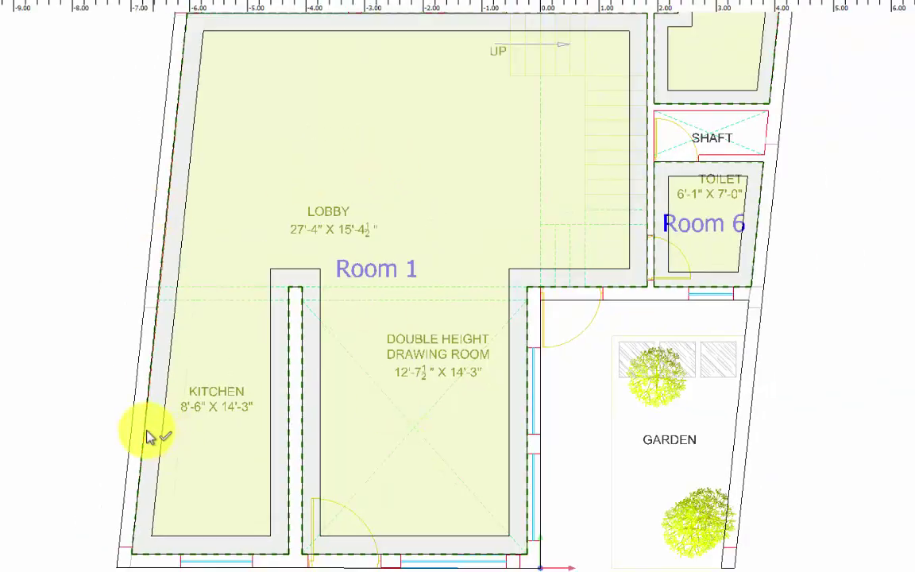
{"action": "left_click", "coordinate": [347, 221]}
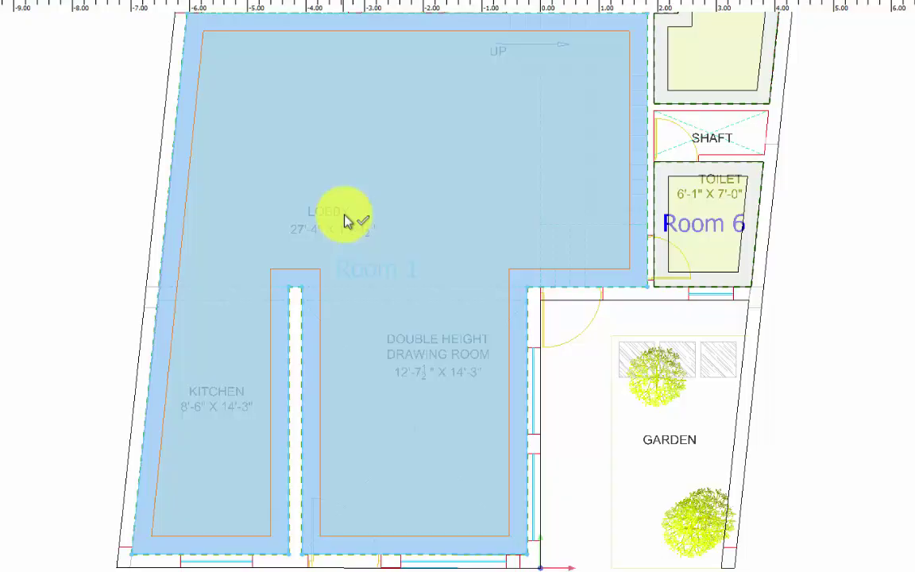
{"action": "key", "text": "Delete"}
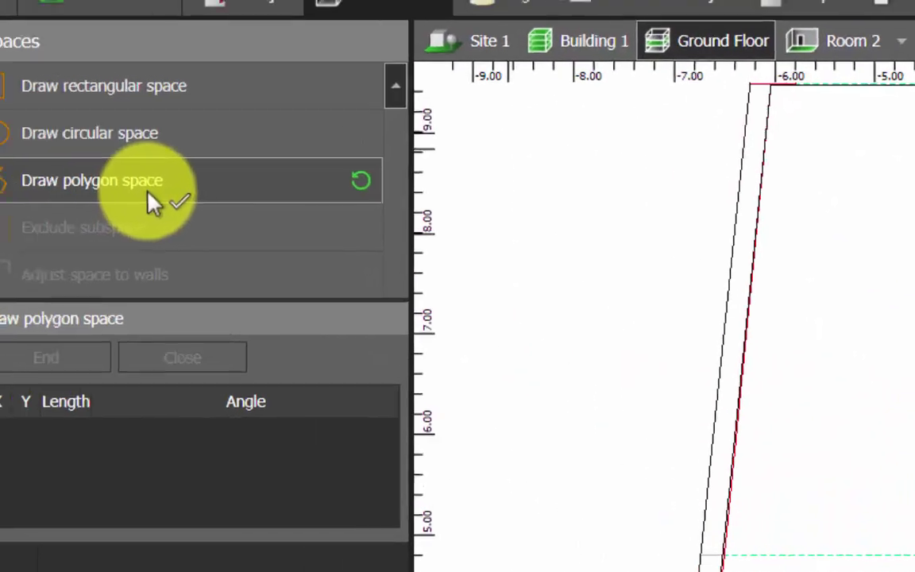
Step: Draw a four-sided polygon space about 2.69 by 4.35 m along the kitchen's inner walls and close the polygon
{"action": "left_click", "coordinate": [147, 195]}
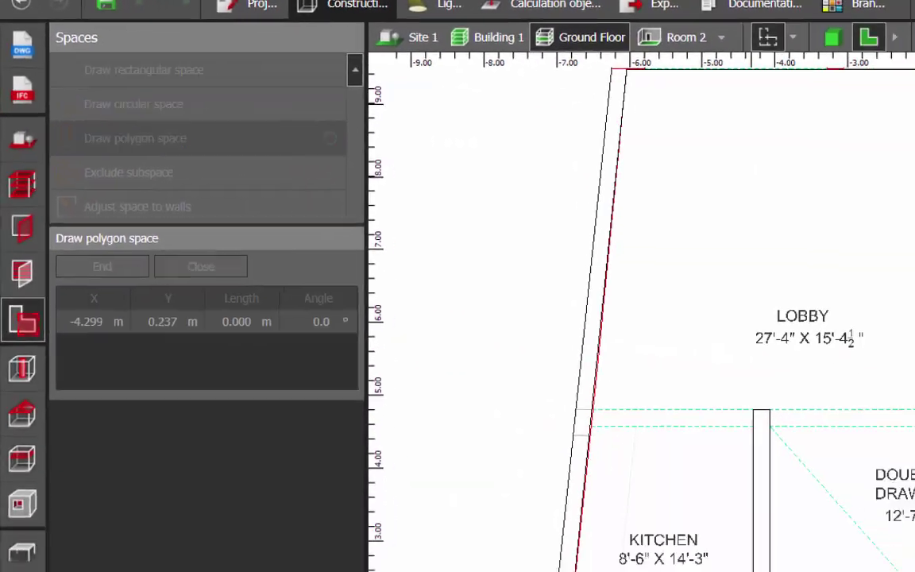
{"action": "left_click", "coordinate": [753, 425]}
{"action": "left_click", "coordinate": [591, 425]}
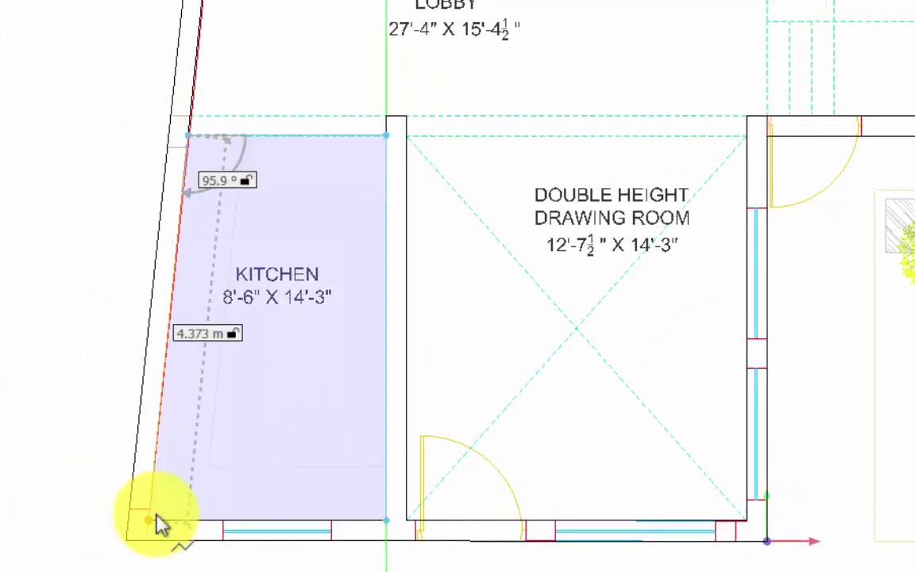
{"action": "left_click", "coordinate": [155, 516]}
{"action": "right_click", "coordinate": [216, 407]}
{"action": "left_click", "coordinate": [342, 428]}
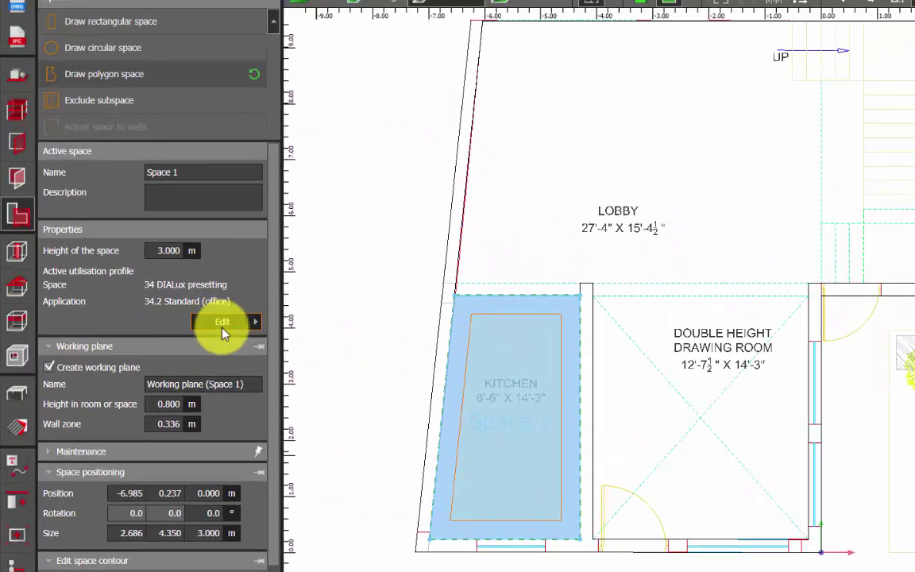
Step: Assign the kitchen space the utilisation profile 37 Restaurants and hotels, 37.2 Kitchens, and name it Kitchen
{"action": "left_click", "coordinate": [224, 321]}
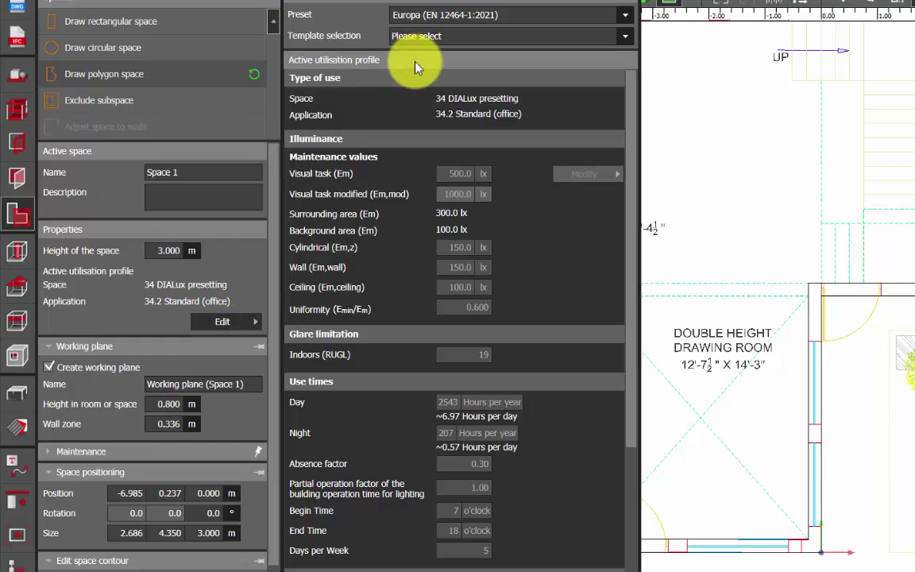
{"action": "left_click", "coordinate": [430, 36]}
{"action": "left_click_drag", "start_coordinate": [635, 84], "coordinate": [640, 248]}
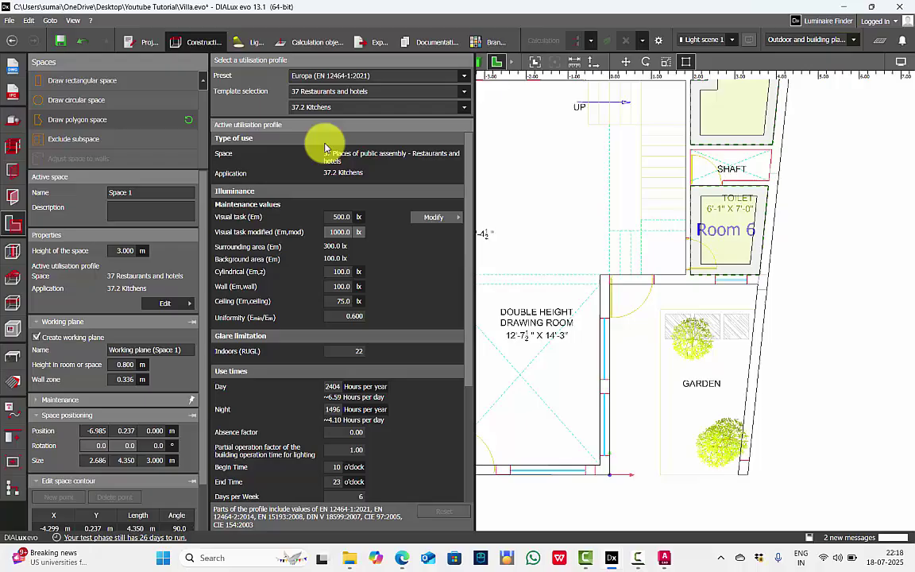
{"action": "left_click", "coordinate": [143, 195]}
{"action": "type", "text": "Kitchen"}
{"action": "left_click", "coordinate": [425, 117]}
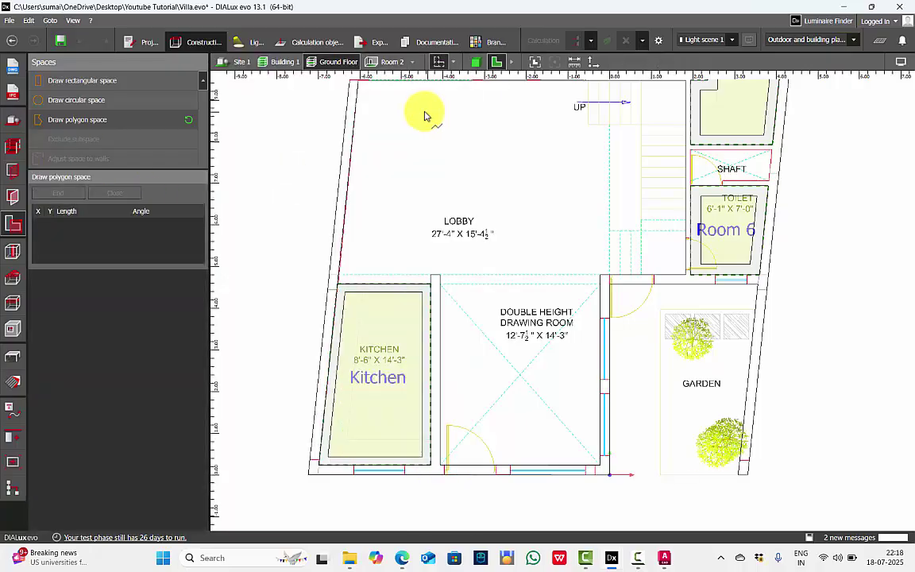
Step: Draw a four-sided polygon space about 6.50 by 4.68 m over the lobby, excluding the staircase, and close the polygon
{"action": "scroll", "coordinate": [425, 183], "scroll_direction": "down", "scroll_amount": 3}
{"action": "scroll", "coordinate": [331, 204], "scroll_direction": "up", "scroll_amount": 4}
{"action": "left_click", "coordinate": [290, 171]}
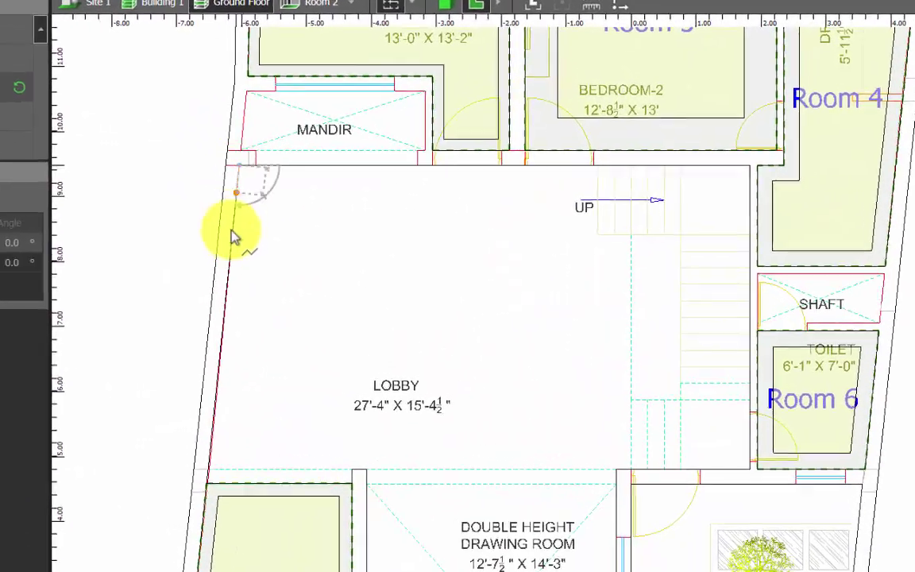
{"action": "left_click", "coordinate": [266, 420]}
{"action": "left_click", "coordinate": [617, 421]}
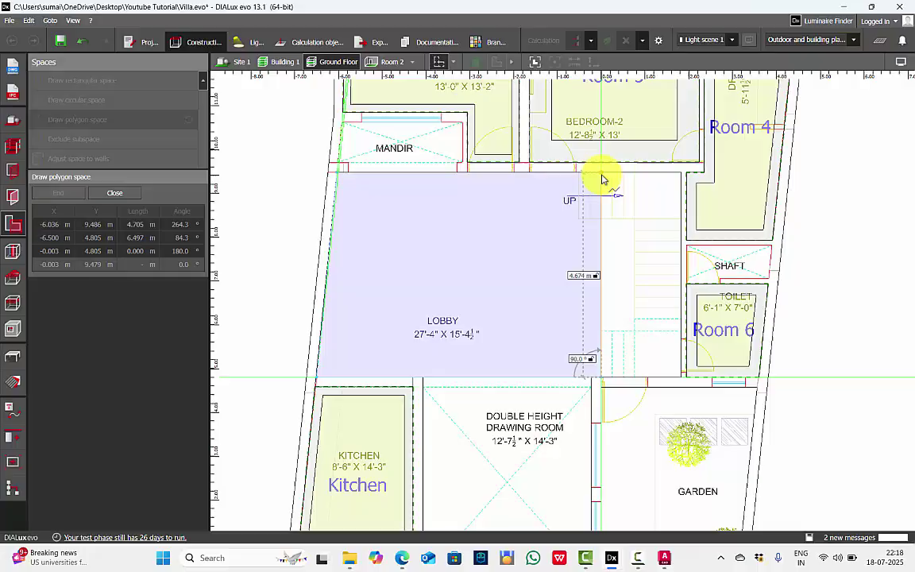
{"action": "left_click", "coordinate": [602, 179]}
{"action": "right_click", "coordinate": [454, 261]}
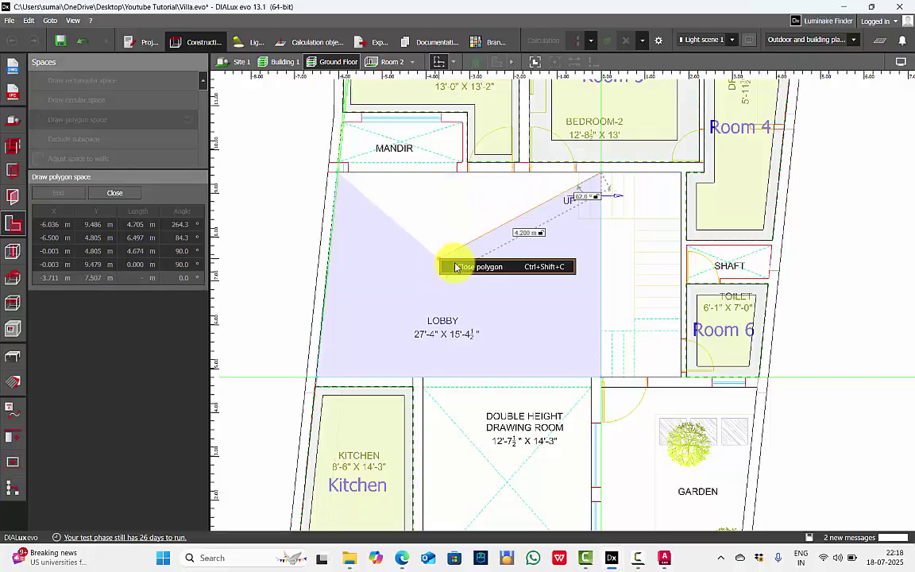
{"action": "left_click", "coordinate": [481, 263]}
Step: Assign the lobby space the utilisation profile 36 General areas, 36.3 Waiting rooms, and name it Lobby
{"action": "left_click", "coordinate": [165, 303]}
{"action": "left_click", "coordinate": [378, 106]}
{"action": "left_click", "coordinate": [342, 144]}
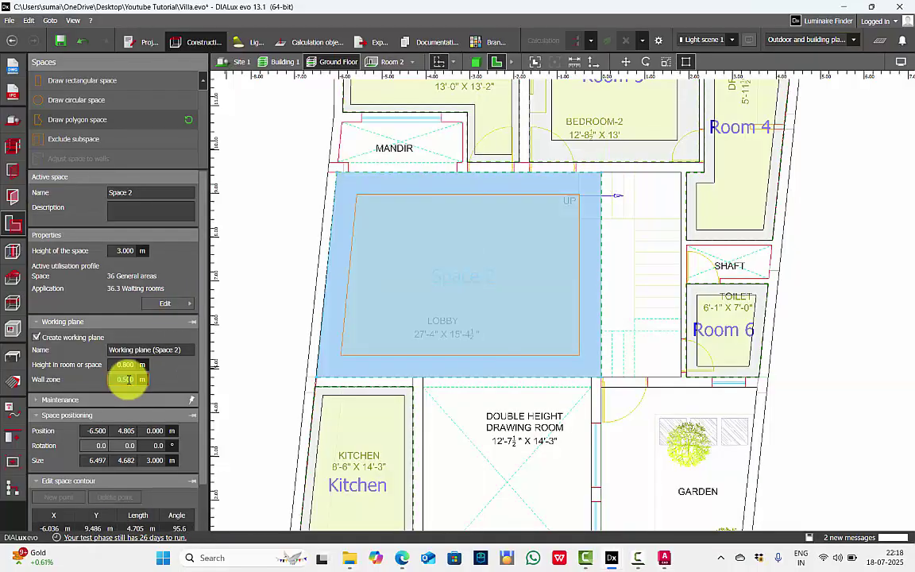
{"action": "left_click", "coordinate": [139, 193]}
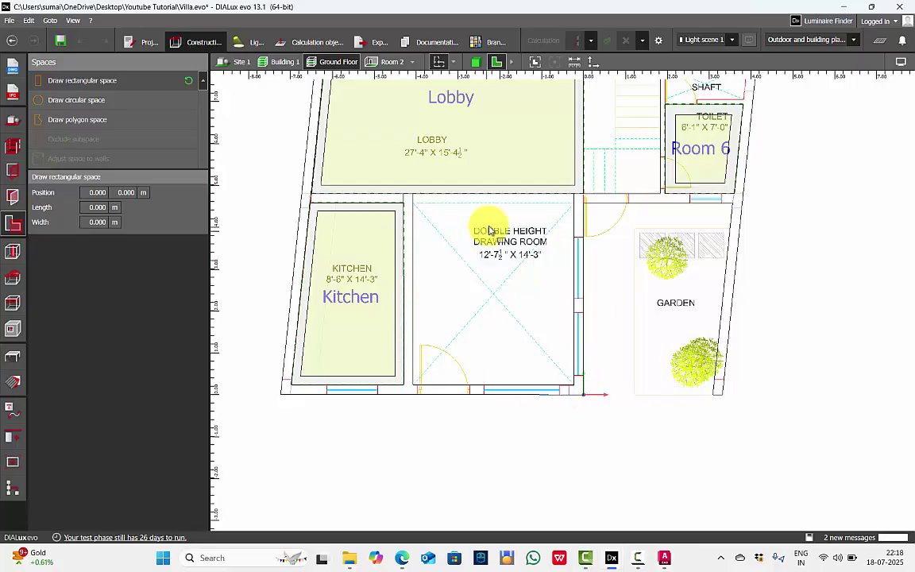
Step: Draw a rectangular space about 3.86 by 4.35 m within the inner walls of the double-height drawing room
{"action": "scroll", "coordinate": [489, 230], "scroll_direction": "up", "scroll_amount": 1}
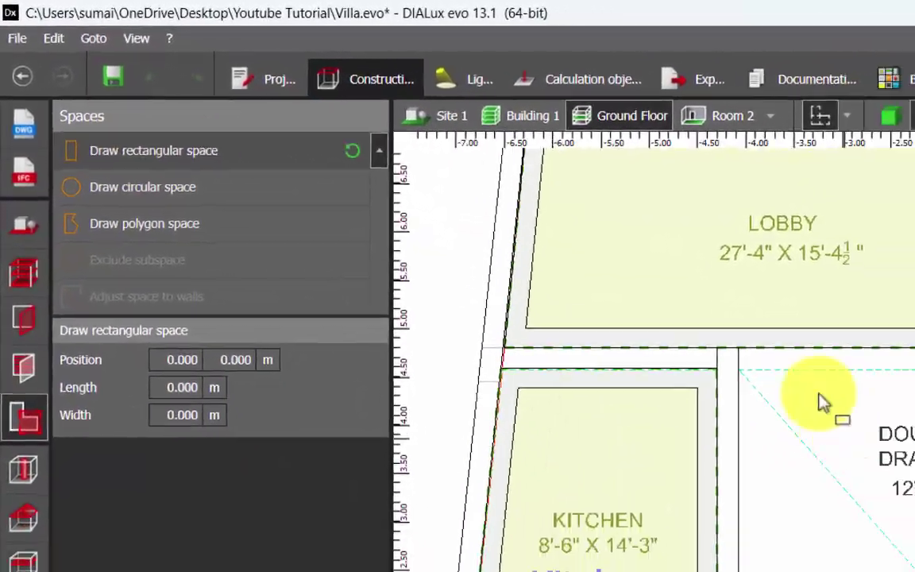
{"action": "left_click", "coordinate": [738, 369]}
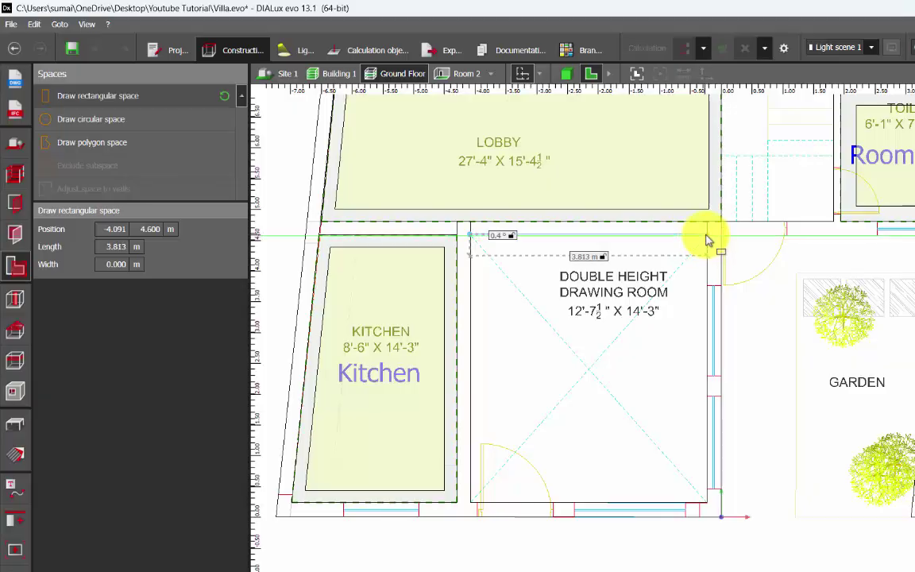
{"action": "left_click", "coordinate": [708, 502]}
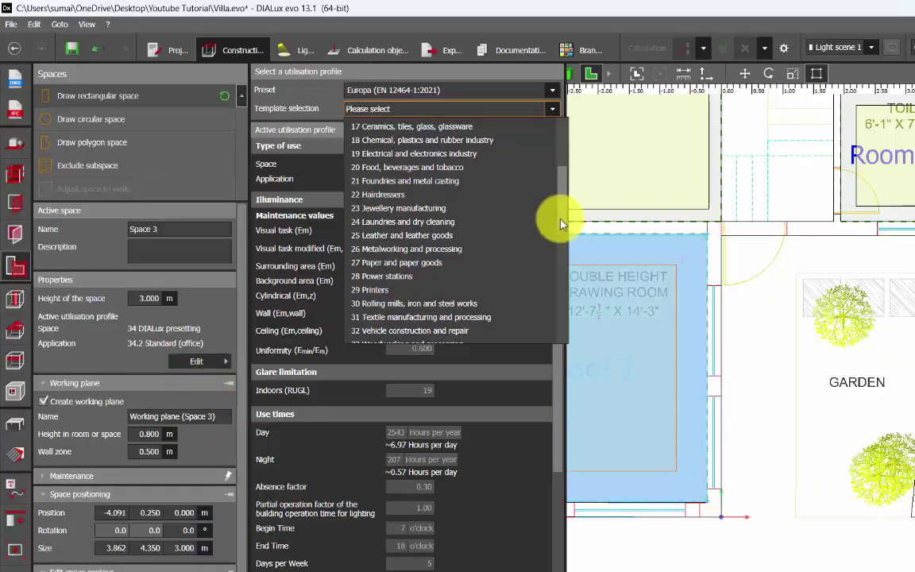
Step: Assign the drawing-room space the utilisation profile 36 General areas, 36.3 Waiting rooms
{"action": "scroll", "coordinate": [560, 224], "scroll_direction": "down", "scroll_amount": 5}
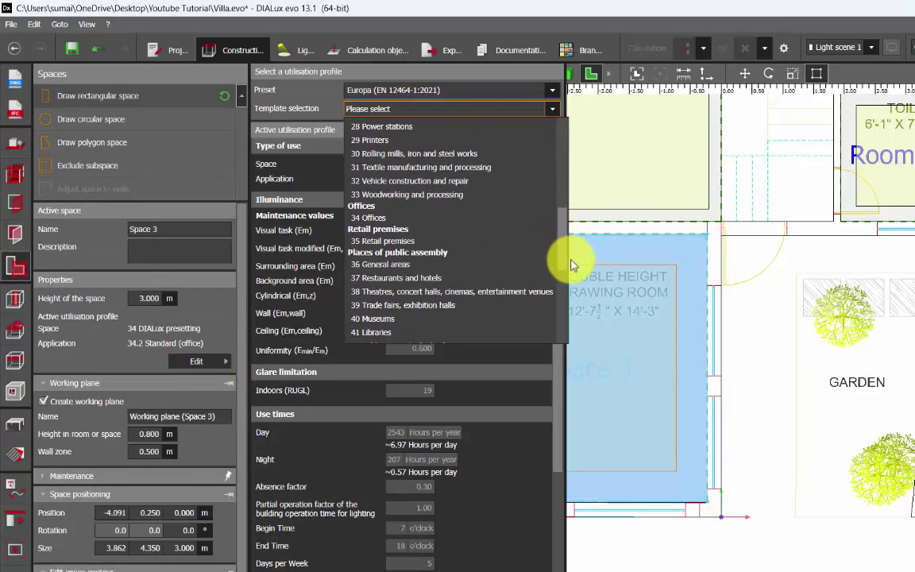
{"action": "left_click", "coordinate": [382, 262]}
{"action": "left_click", "coordinate": [429, 128]}
{"action": "left_click", "coordinate": [399, 171]}
Step: Set the drawing-room space's wall zone to 0.2 m and name the space Double Height Drawing
{"action": "left_click", "coordinate": [149, 451]}
{"action": "type", "text": "0.2"}
{"action": "left_click", "coordinate": [185, 231]}
{"action": "type", "text": "Double"}
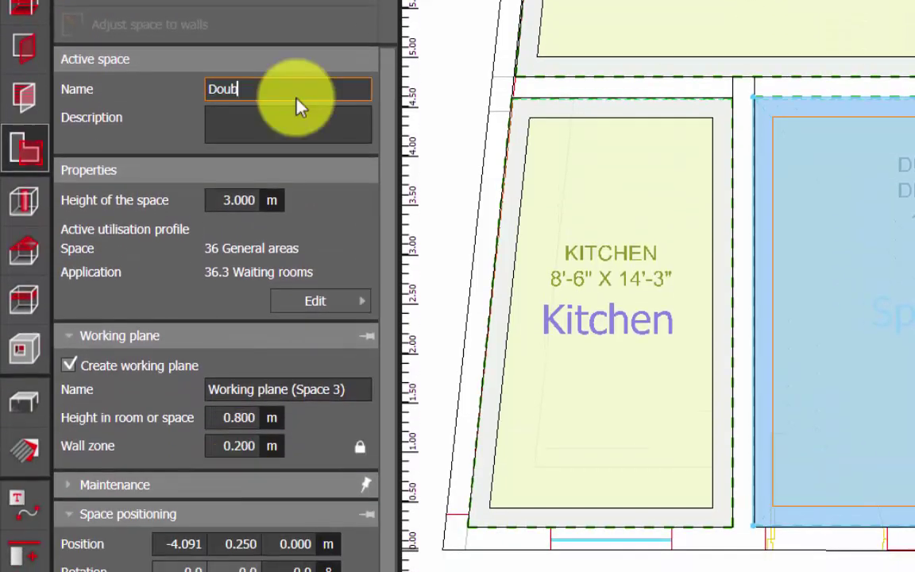
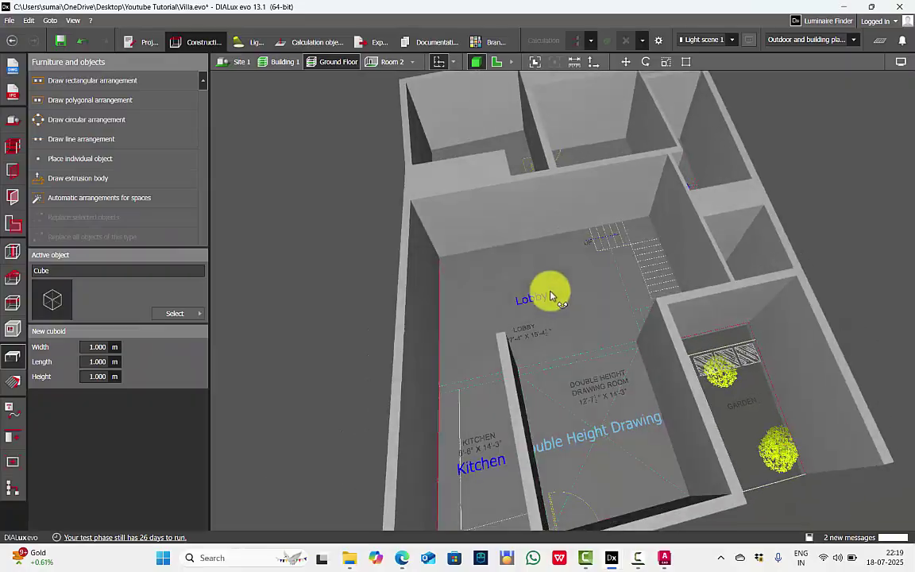
Step: Add a new empty storey above the ground floor
{"action": "scroll", "coordinate": [494, 309], "scroll_direction": "up", "scroll_amount": 3}
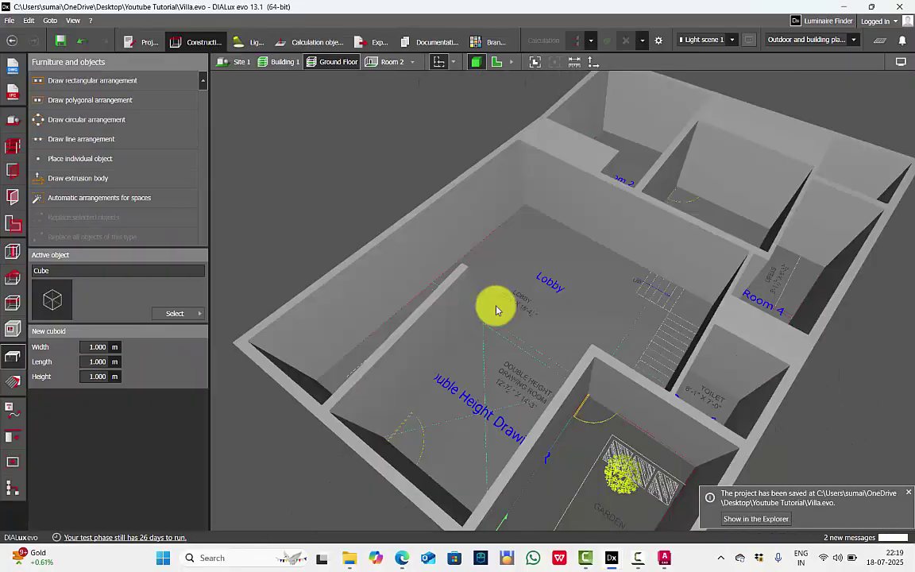
{"action": "left_click", "coordinate": [494, 62]}
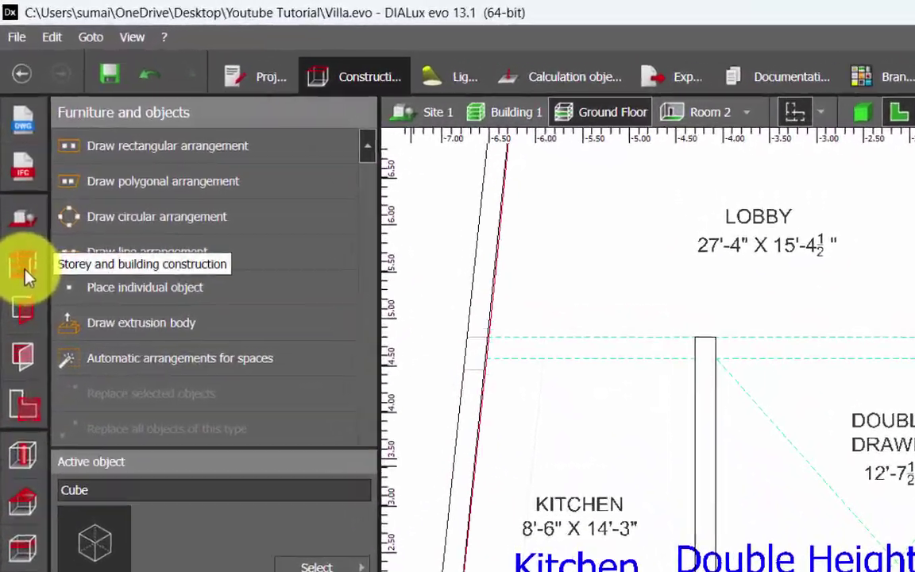
{"action": "left_click", "coordinate": [16, 148]}
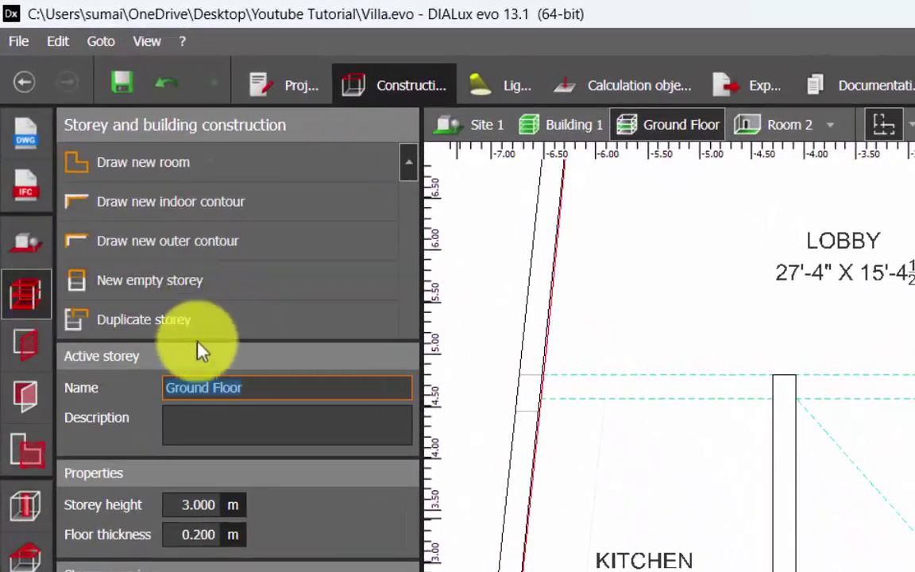
{"action": "left_click", "coordinate": [151, 280]}
Step: Load the plan ff villa.dwg onto the new storey with inches as the unit of measure
{"action": "left_click", "coordinate": [25, 134]}
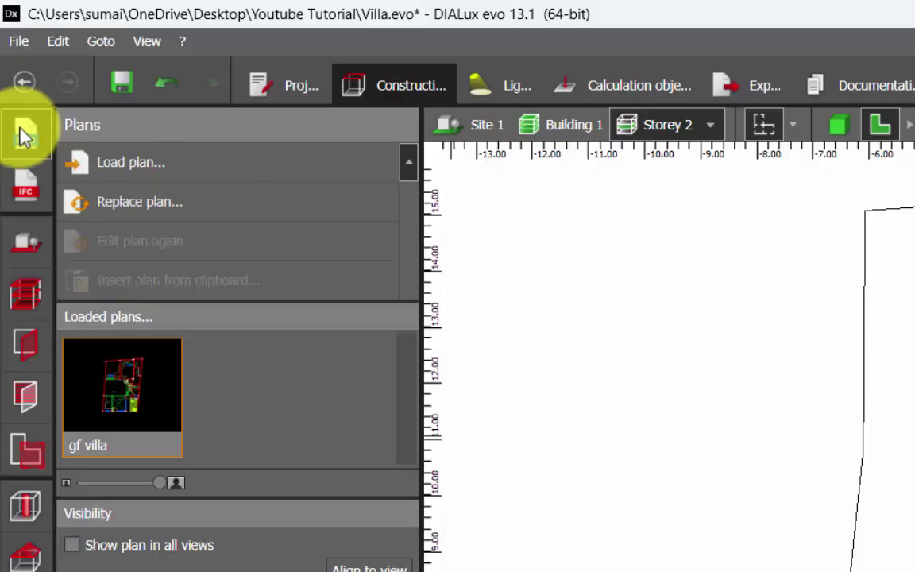
{"action": "left_click", "coordinate": [129, 161]}
{"action": "left_click", "coordinate": [402, 238]}
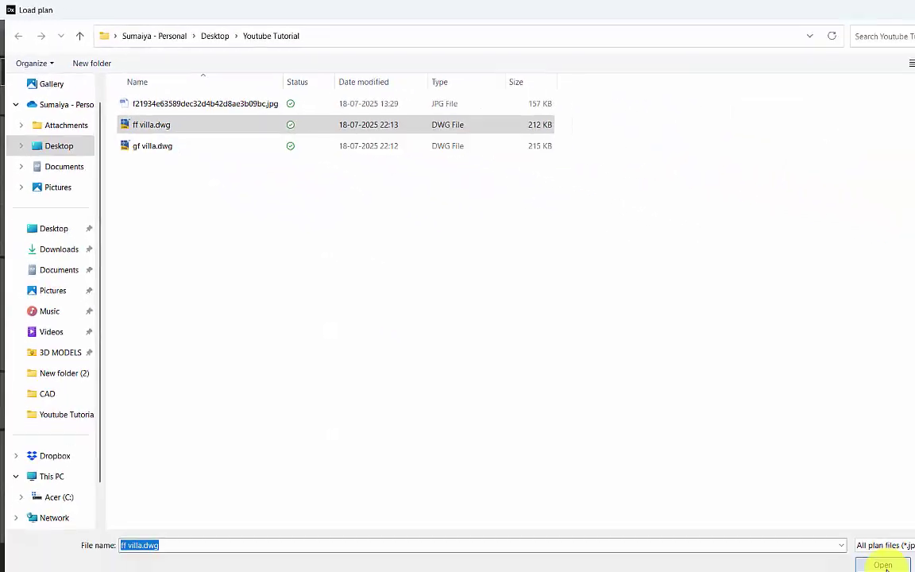
{"action": "left_click", "coordinate": [884, 565]}
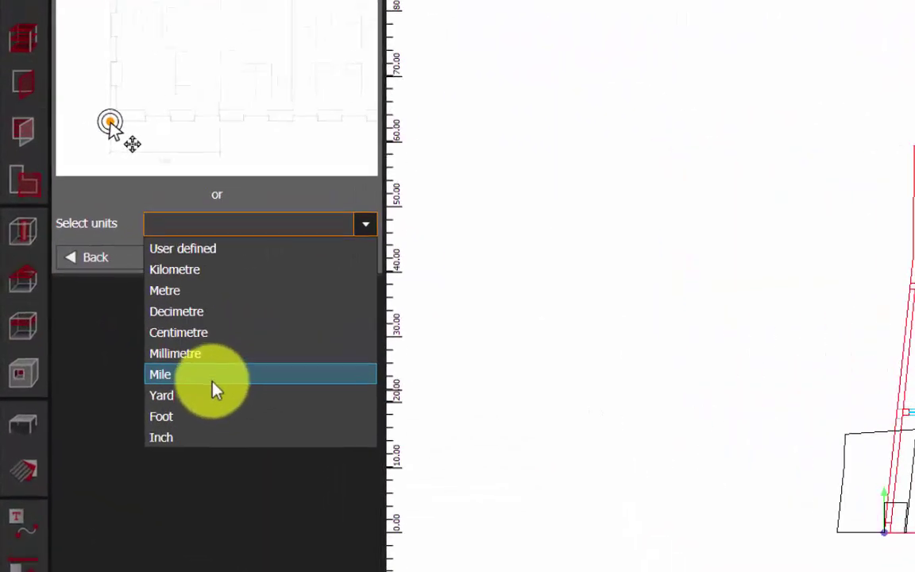
{"action": "left_click", "coordinate": [121, 377]}
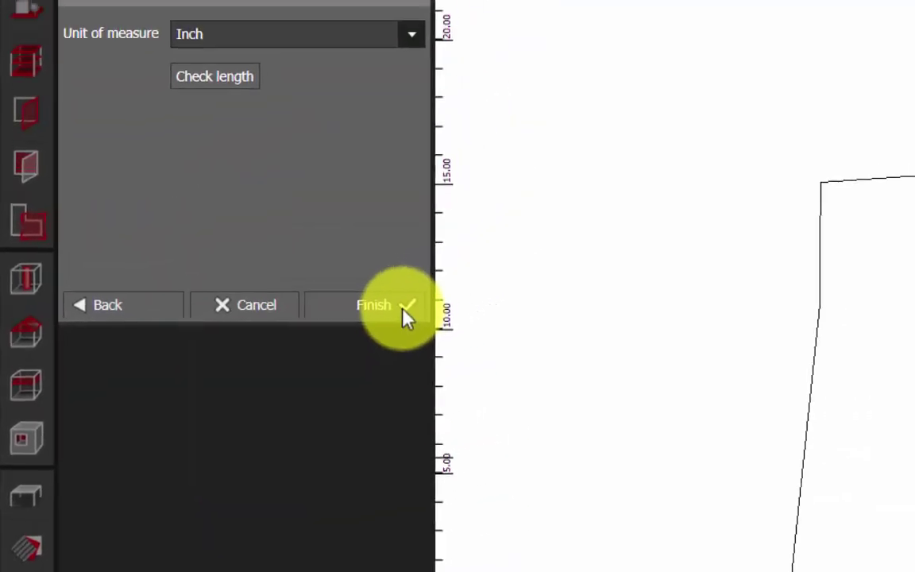
{"action": "left_click", "coordinate": [406, 315]}
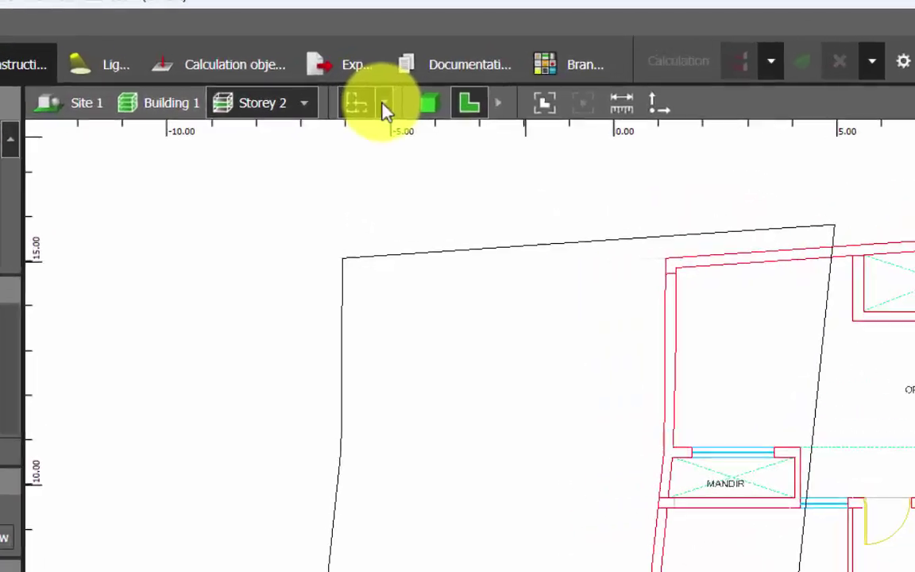
Step: Show the gf villa plan too and move the ff villa plan to X -7.237 m, matching the building outline
{"action": "left_click", "coordinate": [417, 55]}
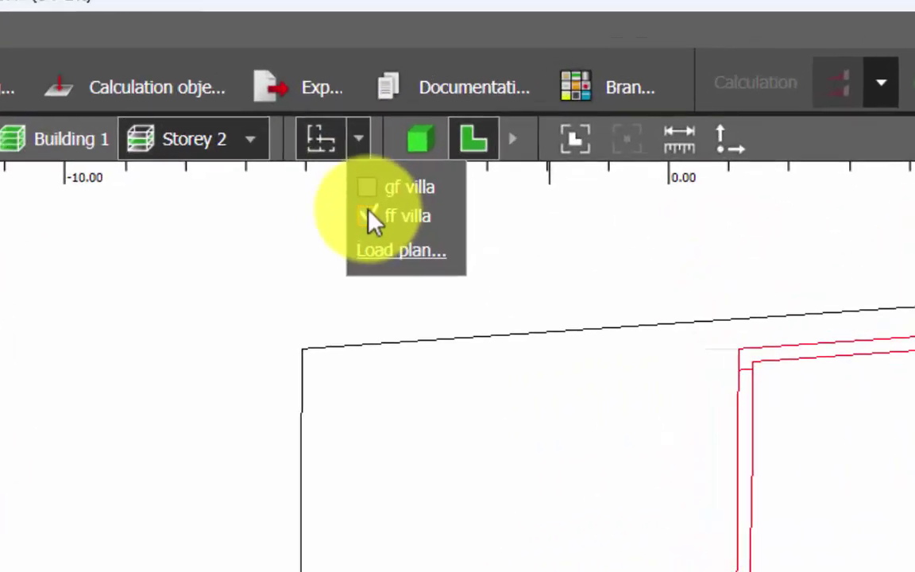
{"action": "left_click", "coordinate": [370, 184]}
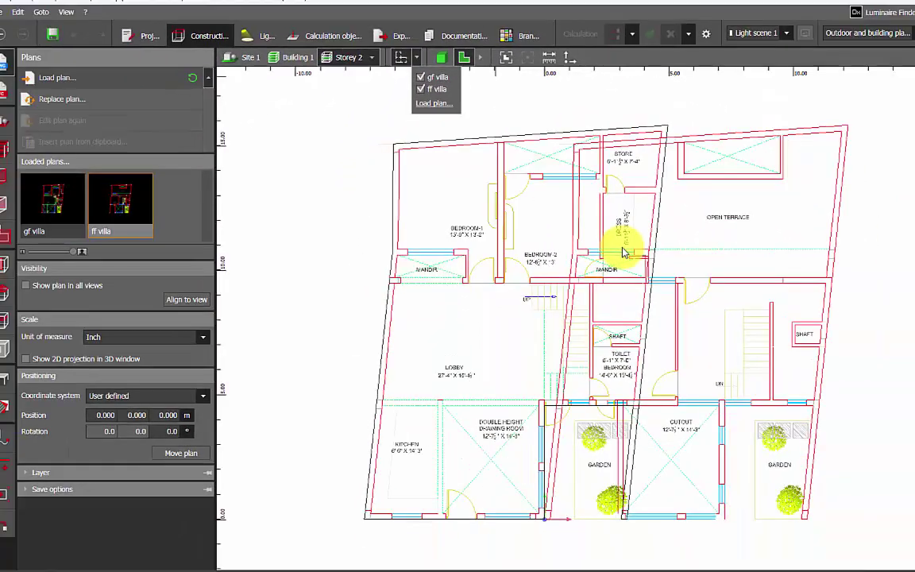
{"action": "left_click", "coordinate": [623, 248]}
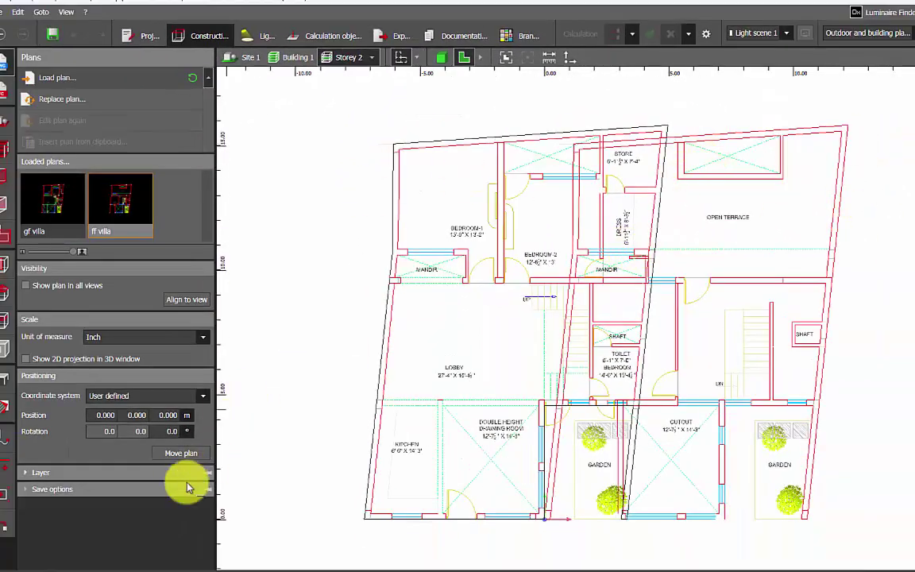
{"action": "left_click", "coordinate": [183, 453]}
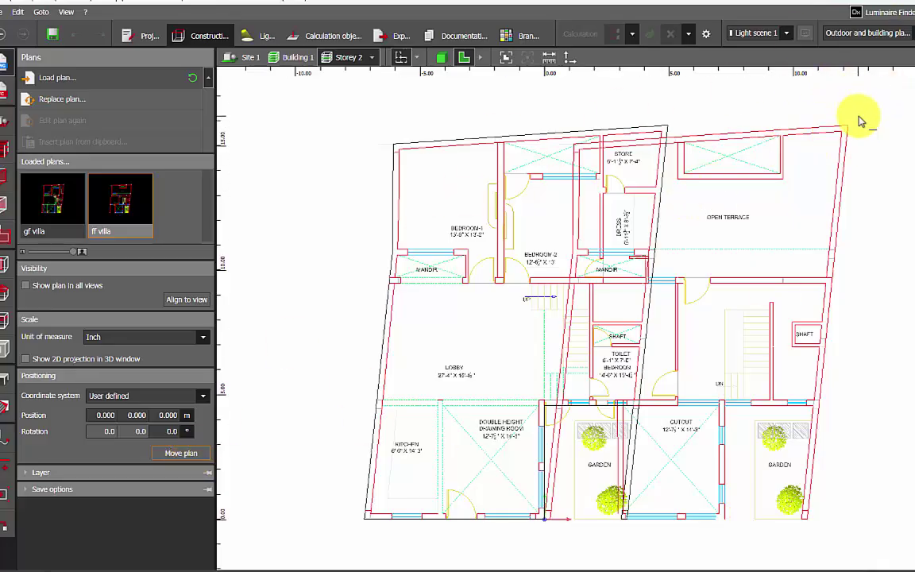
{"action": "scroll", "coordinate": [860, 122], "scroll_direction": "up", "scroll_amount": 5}
{"action": "left_click", "coordinate": [827, 146]}
{"action": "left_click", "coordinate": [489, 145]}
Step: Check the plan alignment in 3D and hide the gf villa plan in the floor plan view
{"action": "scroll", "coordinate": [740, 160], "scroll_direction": "down", "scroll_amount": 4}
{"action": "left_click", "coordinate": [441, 57]}
{"action": "right_click_drag", "start_coordinate": [480, 290], "coordinate": [448, 322]}
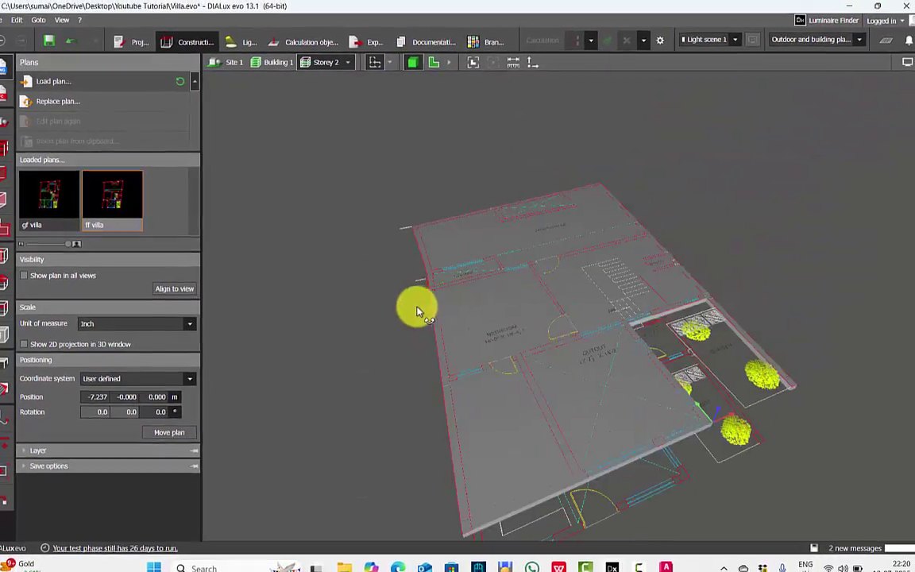
{"action": "left_click", "coordinate": [434, 62]}
{"action": "left_click", "coordinate": [390, 63]}
{"action": "left_click", "coordinate": [395, 81]}
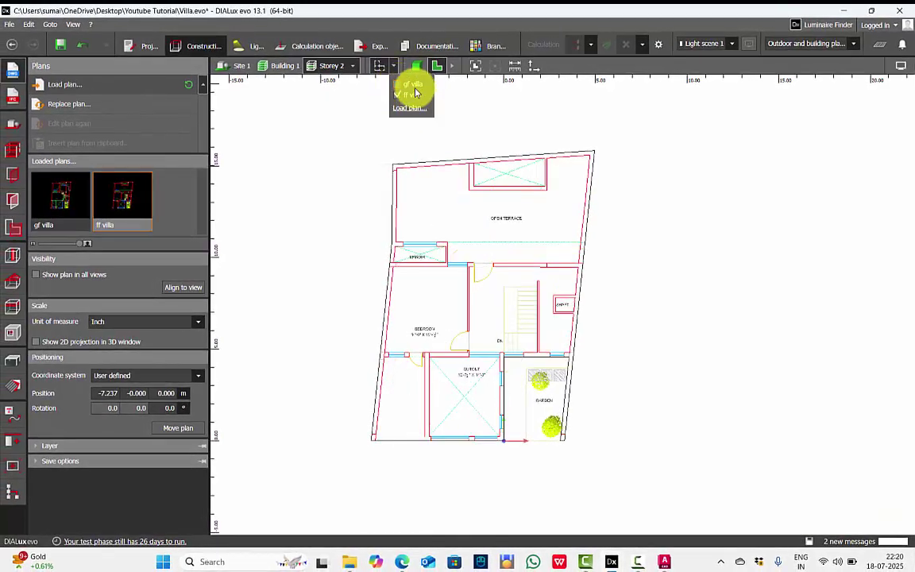
{"action": "left_click", "coordinate": [335, 216]}
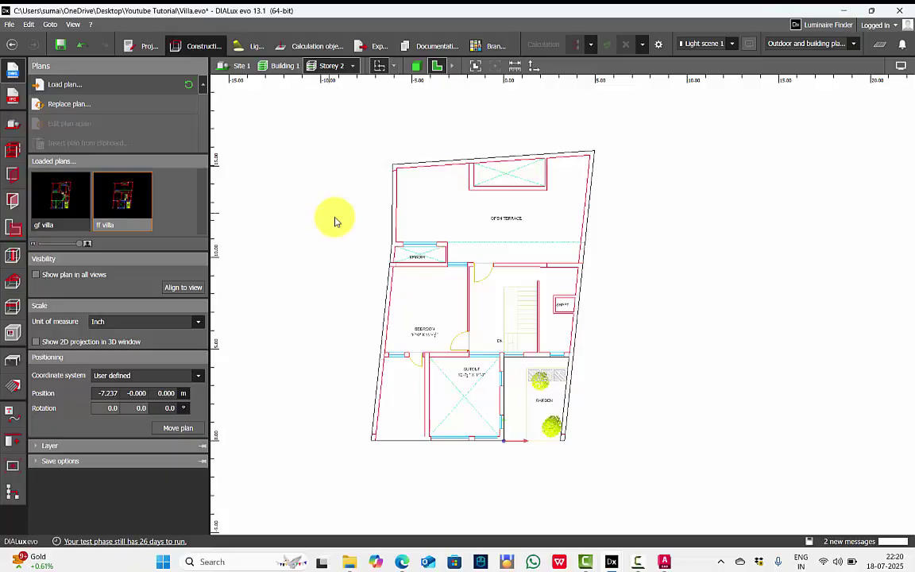
Step: Begin the new storey's outer contour around the cutout block, with sides about 4.30 m and 4.56 m long
{"action": "left_click", "coordinate": [9, 150]}
{"action": "scroll", "coordinate": [442, 314], "scroll_direction": "up", "scroll_amount": 3}
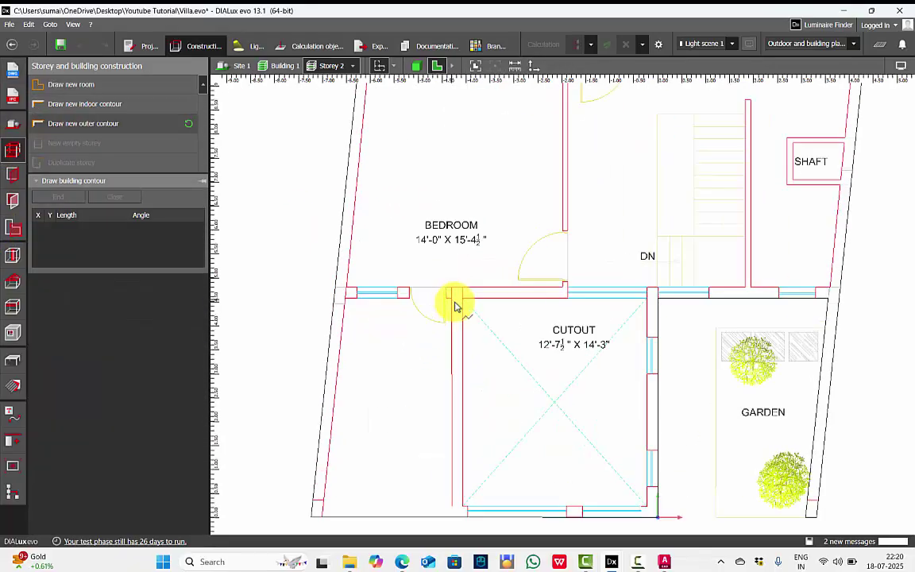
{"action": "left_click", "coordinate": [452, 295]}
{"action": "left_click", "coordinate": [451, 454]}
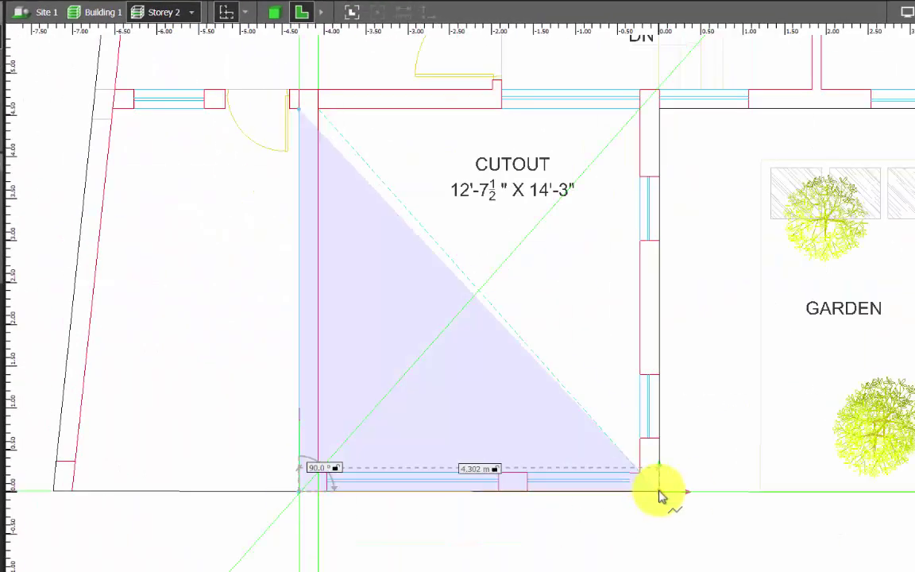
{"action": "left_click", "coordinate": [660, 491]}
{"action": "scroll", "coordinate": [660, 239], "scroll_direction": "up", "scroll_amount": 1}
{"action": "left_click", "coordinate": [615, 176]}
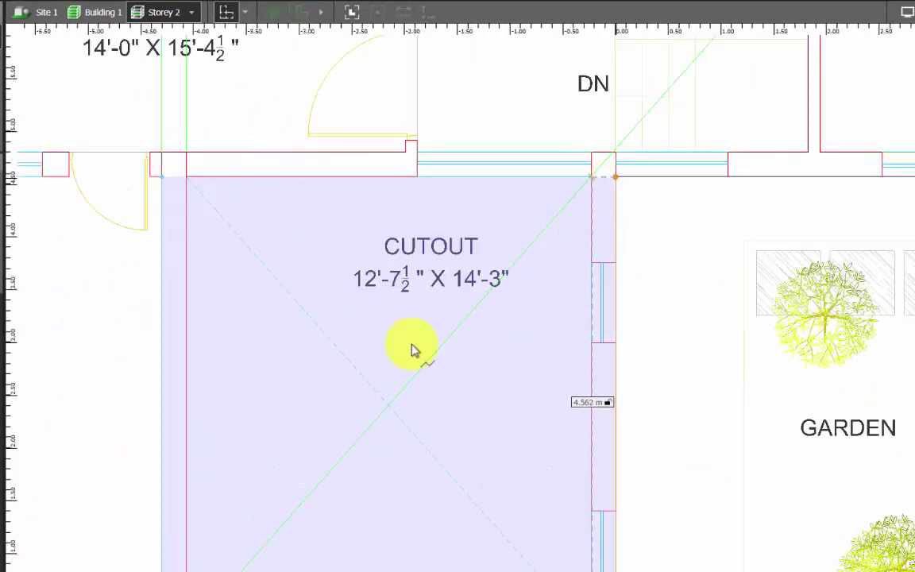
Step: Continue the outer contour around the staircase and bedroom block, about 10.54 m along its rear wall, and close the polygon
{"action": "scroll", "coordinate": [406, 397], "scroll_direction": "down", "scroll_amount": 3}
{"action": "left_click", "coordinate": [679, 308]}
{"action": "key", "text": "BackSpace"}
{"action": "left_click", "coordinate": [687, 309]}
{"action": "scroll", "coordinate": [699, 127], "scroll_direction": "up", "scroll_amount": 2}
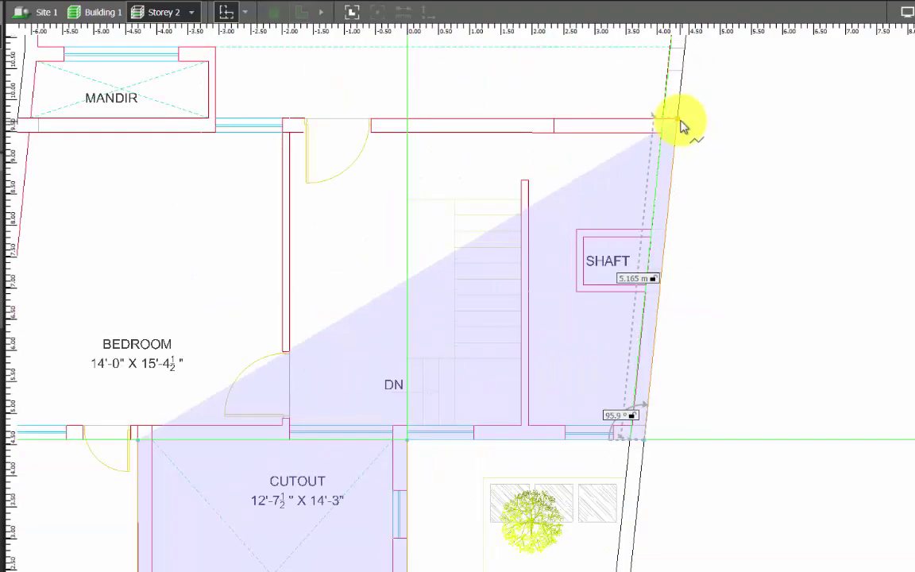
{"action": "left_click", "coordinate": [677, 123]}
{"action": "scroll", "coordinate": [677, 124], "scroll_direction": "down", "scroll_amount": 3}
{"action": "scroll", "coordinate": [288, 127], "scroll_direction": "up", "scroll_amount": 3}
{"action": "left_click", "coordinate": [283, 127]}
{"action": "left_click", "coordinate": [251, 431]}
{"action": "right_click", "coordinate": [493, 348]}
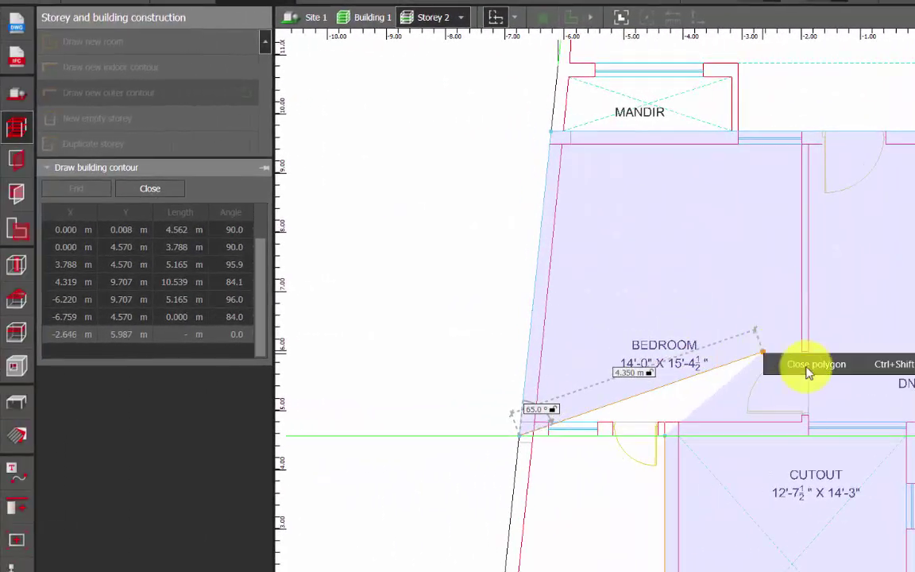
{"action": "left_click", "coordinate": [806, 367]}
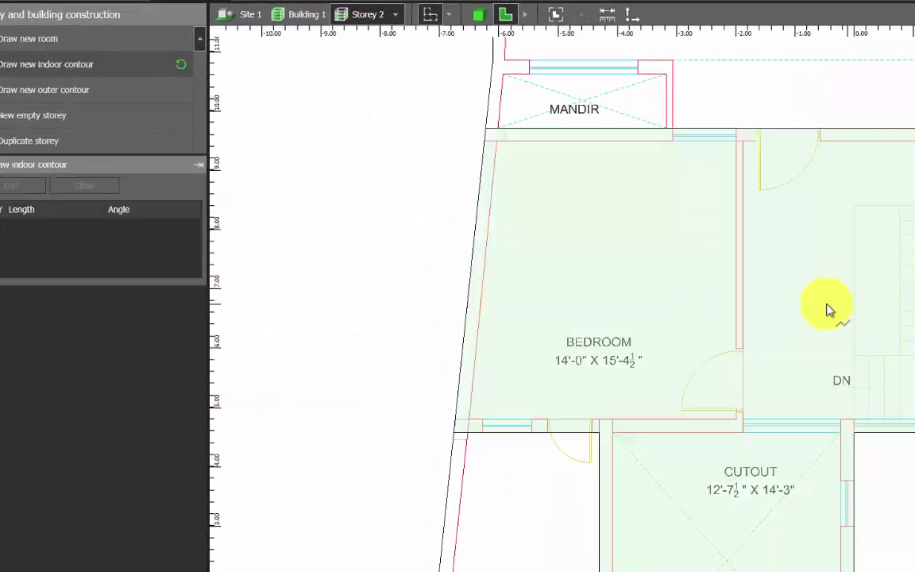
Step: Draw the bedroom's indoor contour along its four inner wall corners and close the polygon
{"action": "scroll", "coordinate": [801, 144], "scroll_direction": "up", "scroll_amount": 2}
{"action": "left_click", "coordinate": [802, 144]}
{"action": "scroll", "coordinate": [802, 144], "scroll_direction": "down", "scroll_amount": 2}
{"action": "left_click", "coordinate": [562, 144]}
{"action": "left_click", "coordinate": [534, 422]}
{"action": "left_click", "coordinate": [802, 422]}
{"action": "right_click", "coordinate": [741, 208]}
{"action": "left_click", "coordinate": [500, 237]}
Step: Draw the staircase area's indoor contour around the partition wall beside the shaft and close the polygon
{"action": "scroll", "coordinate": [84, 146], "scroll_direction": "down", "scroll_amount": 1}
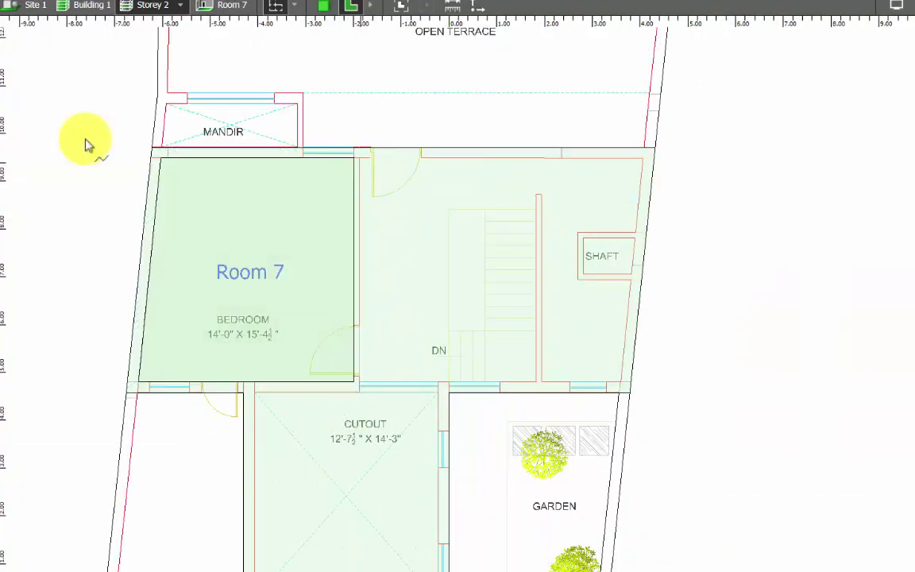
{"action": "left_click", "coordinate": [359, 158]}
{"action": "left_click", "coordinate": [359, 381]}
{"action": "left_click", "coordinate": [536, 382]}
{"action": "left_click", "coordinate": [537, 192]}
{"action": "left_click", "coordinate": [542, 193]}
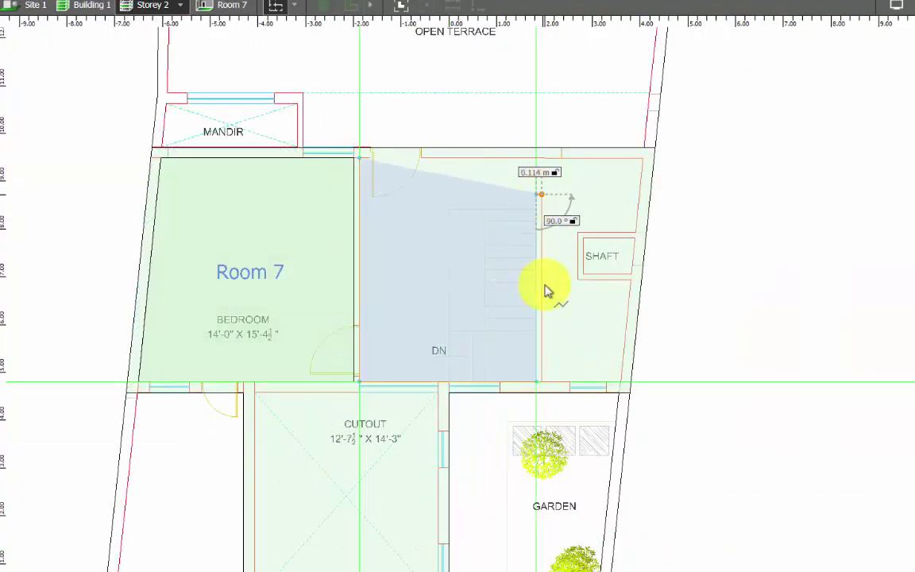
{"action": "left_click", "coordinate": [542, 381]}
{"action": "left_click", "coordinate": [622, 382]}
{"action": "left_click", "coordinate": [642, 158]}
{"action": "right_click", "coordinate": [384, 186]}
{"action": "left_click", "coordinate": [421, 199]}
Step: Draw a rectangular indoor contour about 4.34 m deep along the cutout area's inner walls and end the contour command
{"action": "middle_click_drag", "start_coordinate": [280, 403], "coordinate": [309, 242]}
{"action": "left_click", "coordinate": [281, 224]}
{"action": "left_click", "coordinate": [280, 466]}
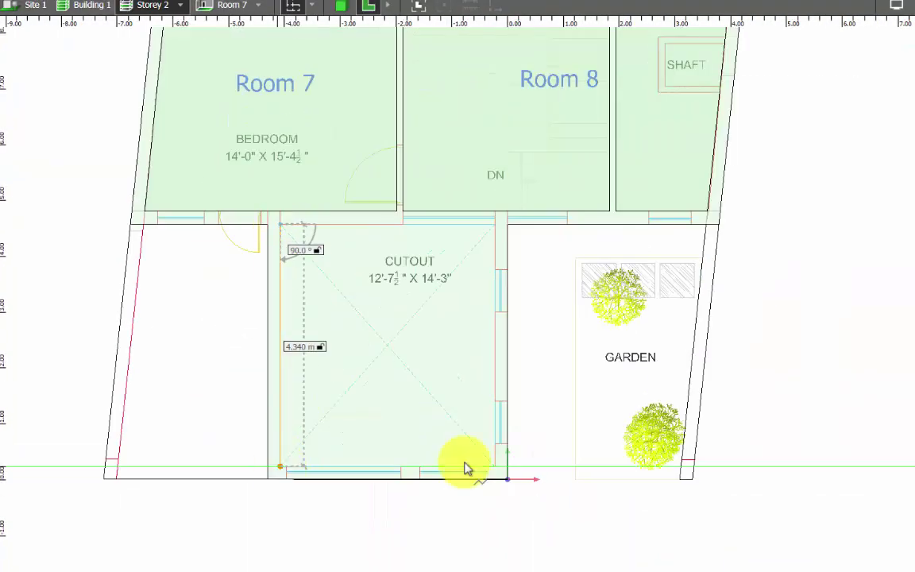
{"action": "left_click", "coordinate": [494, 466]}
{"action": "left_click", "coordinate": [495, 224]}
{"action": "right_click", "coordinate": [346, 331]}
{"action": "left_click", "coordinate": [366, 348]}
{"action": "key", "text": "Escape"}
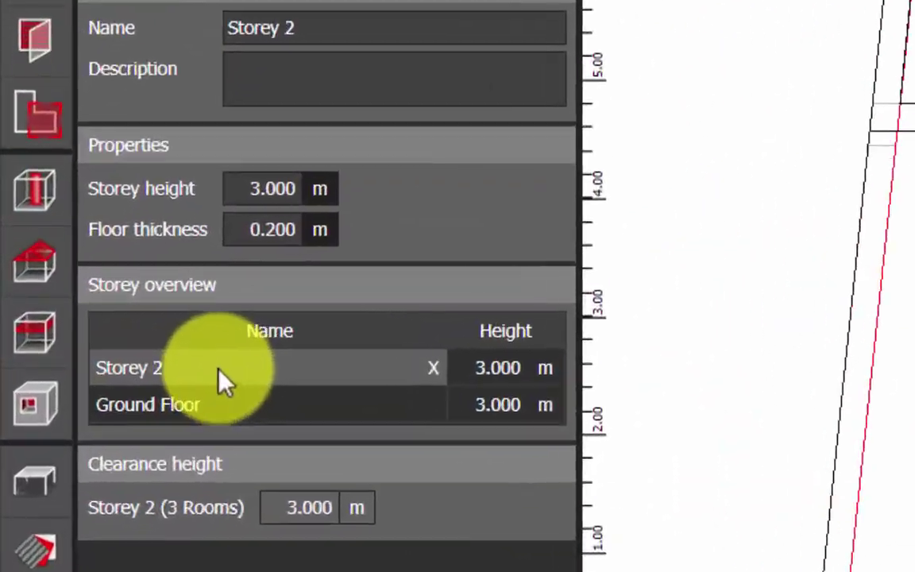
Step: Rename Storey 2 as First Floor
{"action": "double_click", "coordinate": [80, 316]}
{"action": "left_click", "coordinate": [413, 17]}
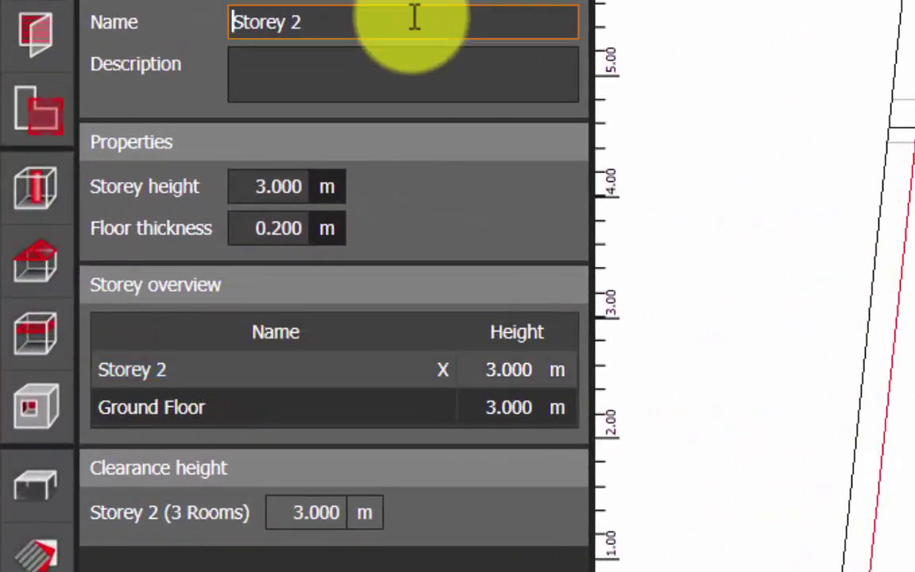
{"action": "key", "text": "ctrl+a"}
{"action": "type", "text": "Firs"}
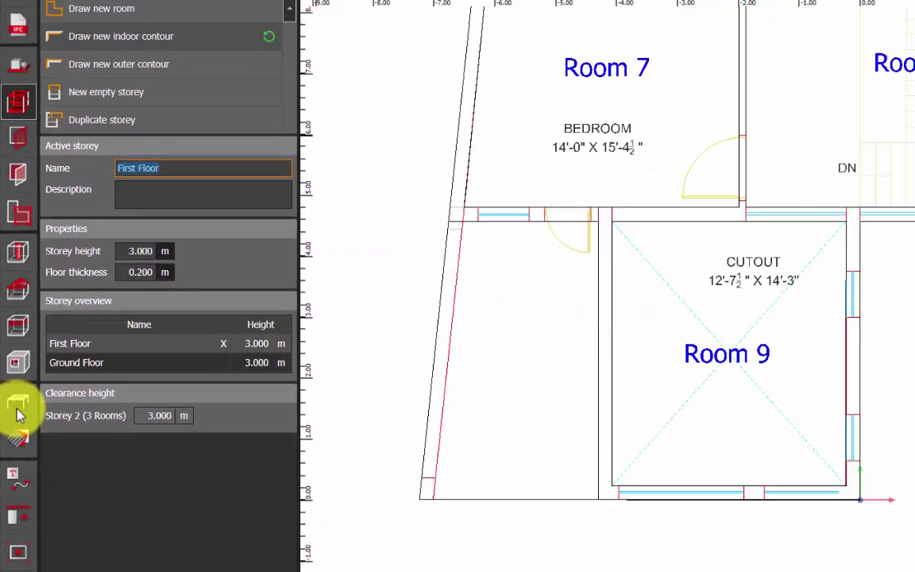
Step: Examine the two-storey building in 3D and the ceiling inside the ground-floor double-height drawing room
{"action": "left_click", "coordinate": [29, 509]}
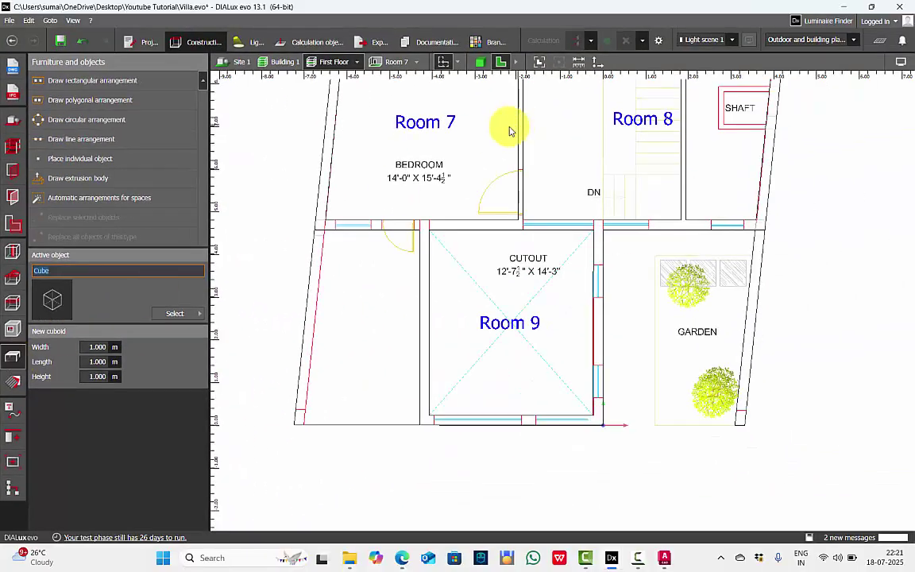
{"action": "left_click", "coordinate": [234, 61]}
{"action": "left_click", "coordinate": [487, 66]}
{"action": "left_click_drag", "start_coordinate": [535, 167], "coordinate": [602, 300]}
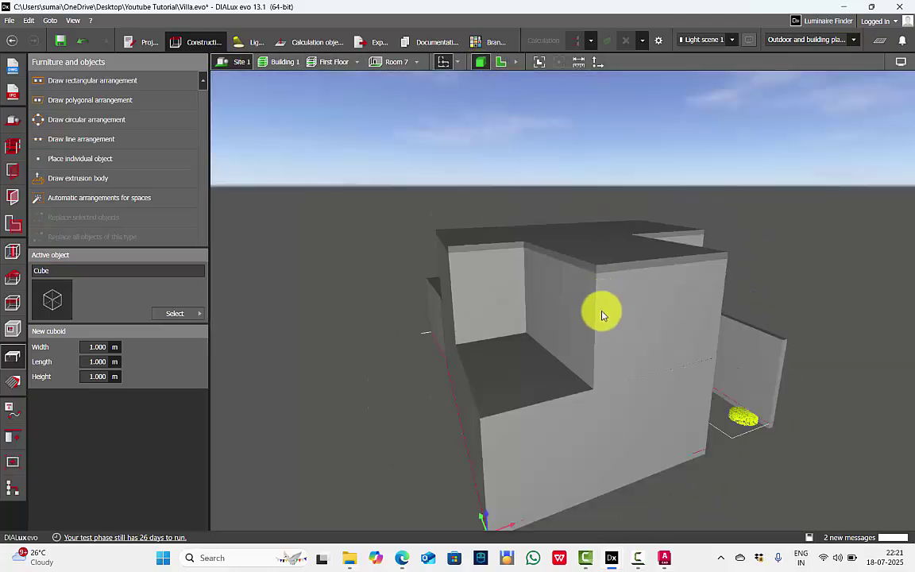
{"action": "left_click_drag", "start_coordinate": [603, 429], "coordinate": [531, 307]}
{"action": "scroll", "coordinate": [447, 310], "scroll_direction": "down", "scroll_amount": 3}
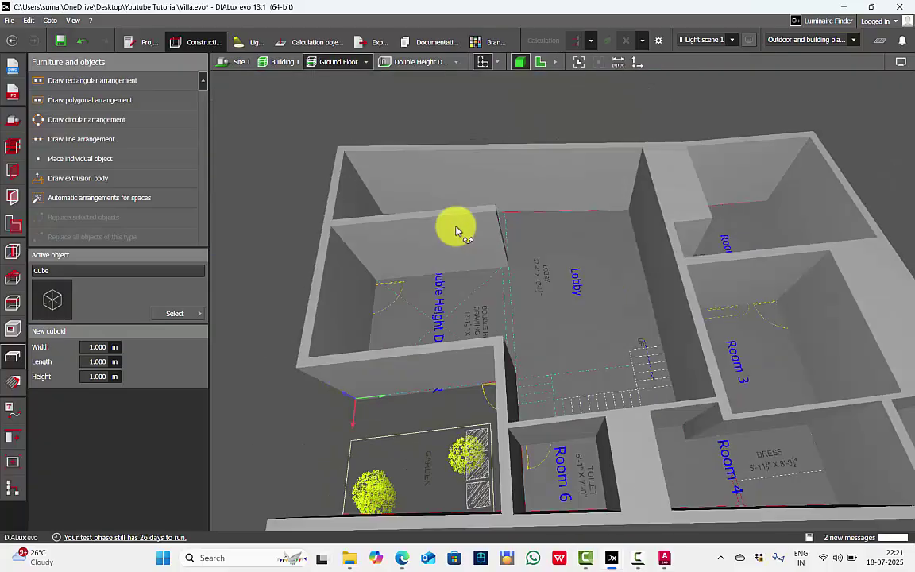
{"action": "right_click_drag", "start_coordinate": [457, 231], "coordinate": [462, 240]}
{"action": "right_click_drag", "start_coordinate": [405, 264], "coordinate": [340, 188]}
{"action": "scroll", "coordinate": [385, 192], "scroll_direction": "up", "scroll_amount": 3}
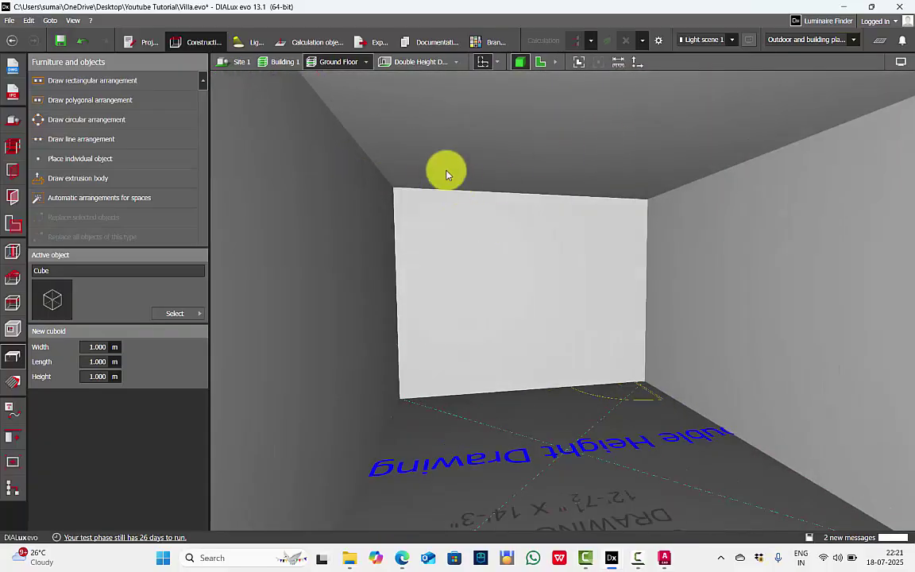
{"action": "left_click_drag", "start_coordinate": [559, 159], "coordinate": [434, 191]}
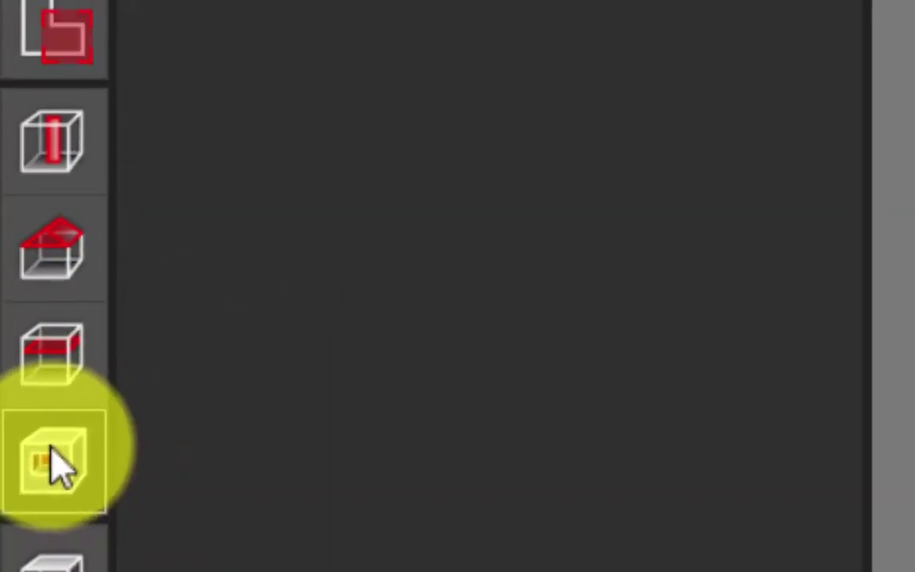
Step: Draw a rectangular cutout about 1.80 by 2.49 m in the ceiling of the double-height drawing room
{"action": "left_click", "coordinate": [13, 329]}
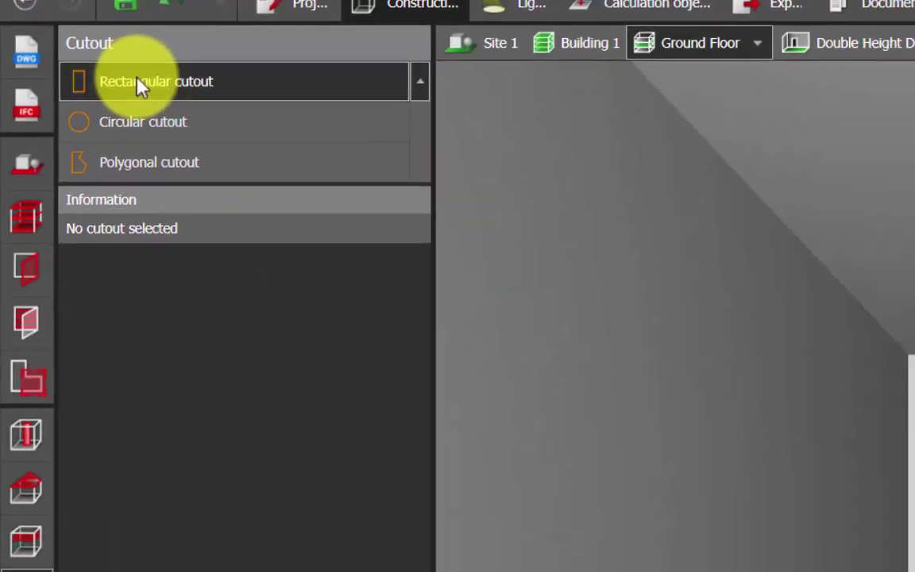
{"action": "left_click", "coordinate": [139, 86]}
{"action": "left_click", "coordinate": [439, 56]}
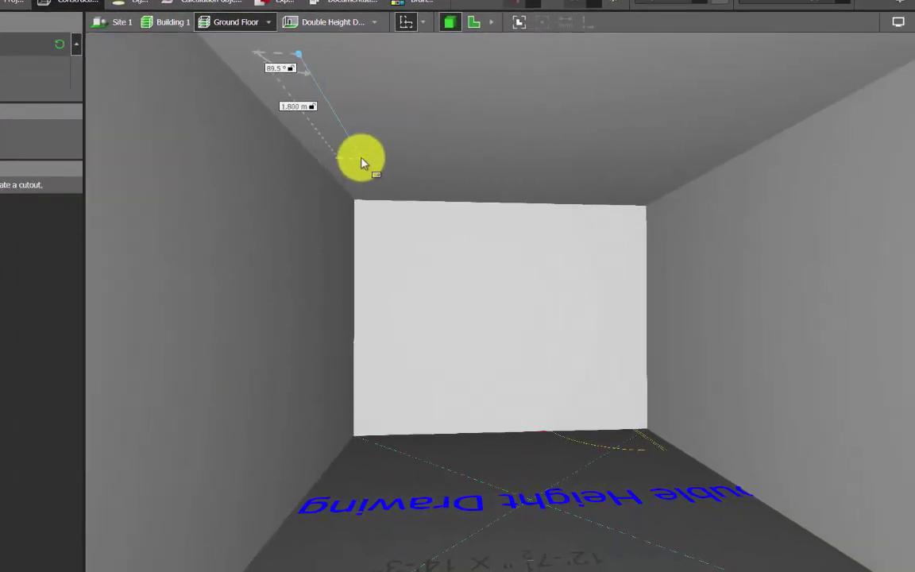
{"action": "left_click", "coordinate": [362, 159]}
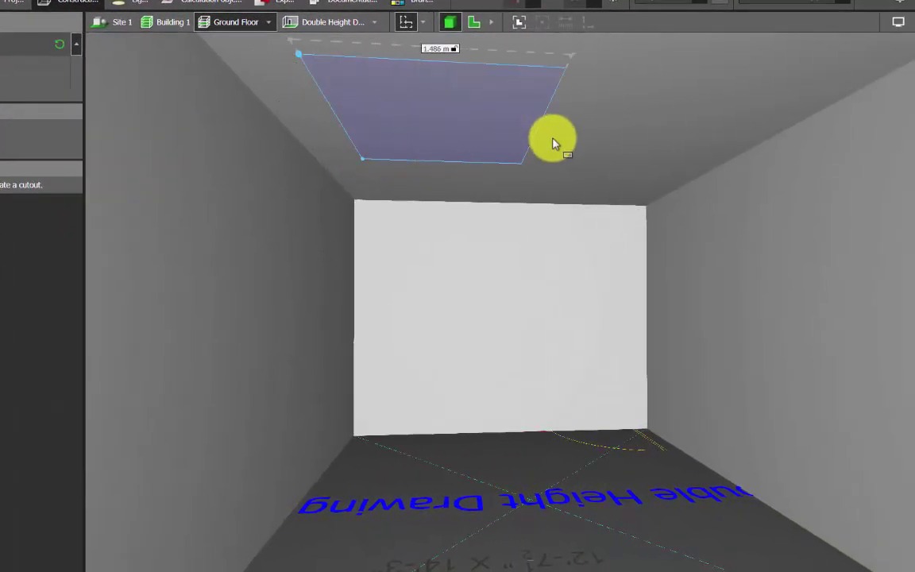
{"action": "left_click", "coordinate": [661, 143]}
Step: In plan view, stretch the ceiling cutout's four corners to the inner wall corners of the double-height drawing room
{"action": "left_click", "coordinate": [474, 21]}
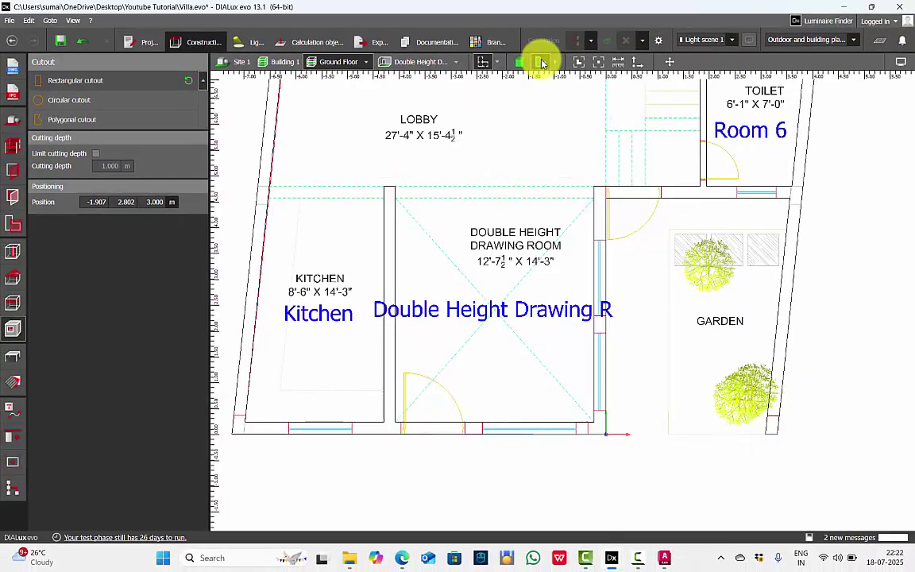
{"action": "left_click", "coordinate": [233, 62]}
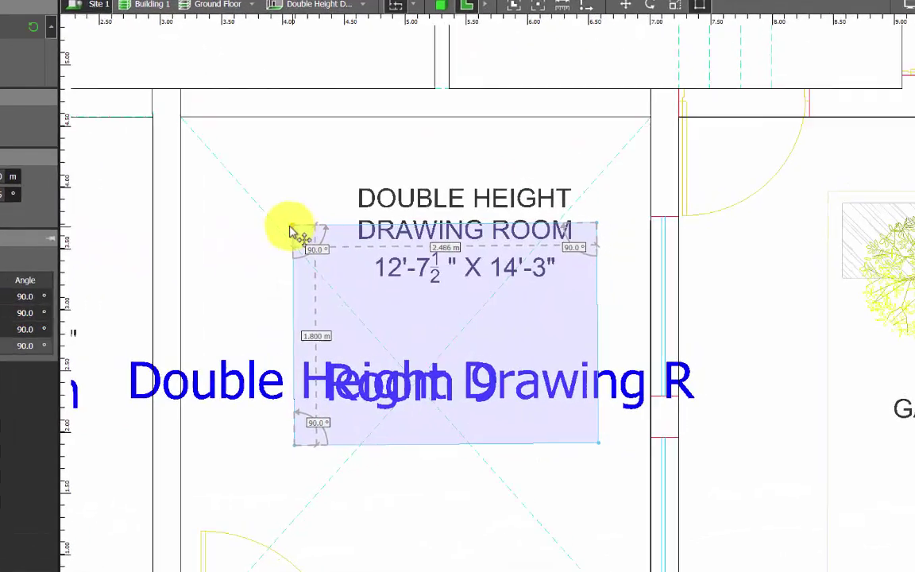
{"action": "left_click_drag", "start_coordinate": [371, 249], "coordinate": [326, 209]}
{"action": "left_click_drag", "start_coordinate": [127, 103], "coordinate": [126, 101]}
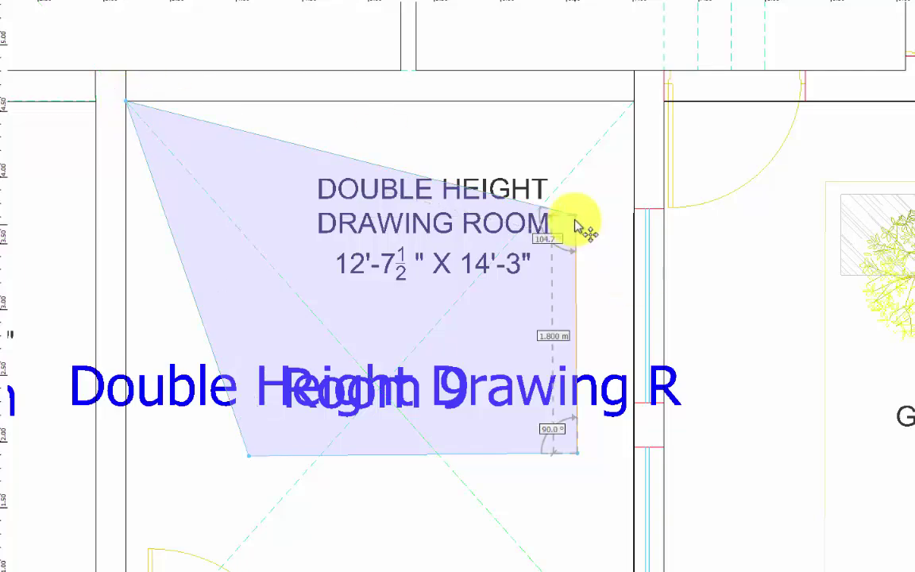
{"action": "left_click_drag", "start_coordinate": [576, 216], "coordinate": [634, 101]}
{"action": "scroll", "coordinate": [294, 49], "scroll_direction": "down", "scroll_amount": 3}
{"action": "scroll", "coordinate": [255, 397], "scroll_direction": "up", "scroll_amount": 2}
{"action": "left_click_drag", "start_coordinate": [275, 222], "coordinate": [169, 411]}
{"action": "left_click_drag", "start_coordinate": [562, 218], "coordinate": [610, 412]}
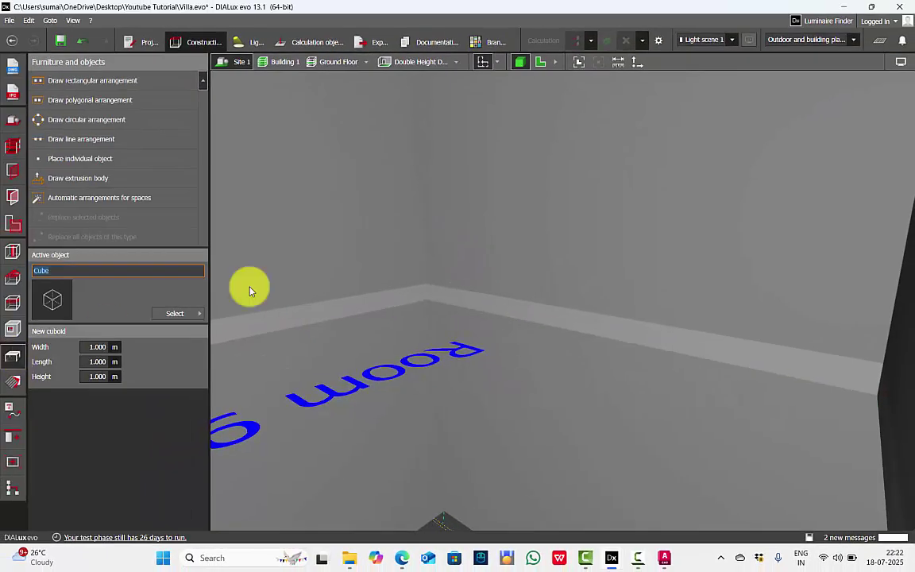
Step: Examine the enlarged ceiling opening in 3D from inside the ground-floor drawing room and lobby
{"action": "scroll", "coordinate": [529, 300], "scroll_direction": "down", "scroll_amount": 1}
{"action": "right_click_drag", "start_coordinate": [530, 300], "coordinate": [358, 318]}
{"action": "right_click_drag", "start_coordinate": [468, 321], "coordinate": [435, 285]}
{"action": "left_click_drag", "start_coordinate": [435, 285], "coordinate": [648, 413]}
{"action": "left_click_drag", "start_coordinate": [436, 298], "coordinate": [634, 389]}
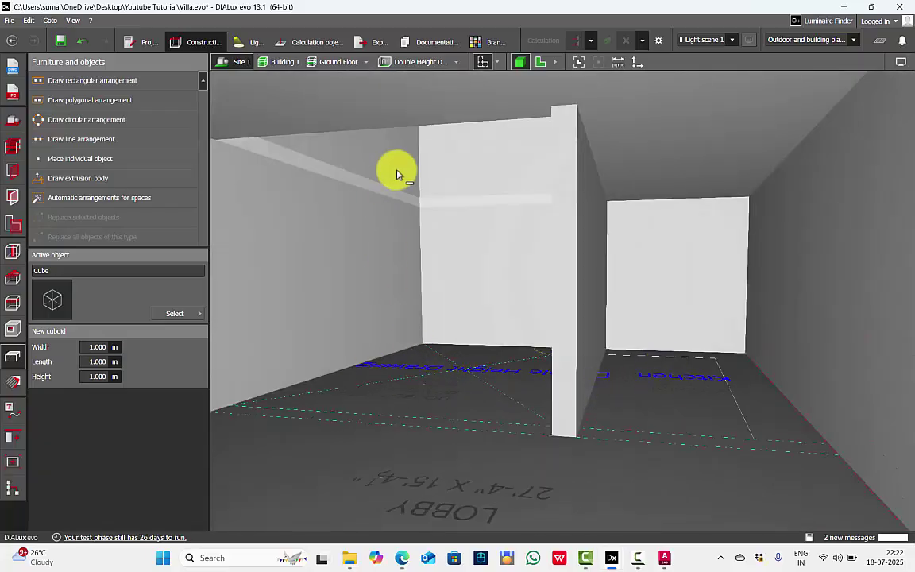
{"action": "scroll", "coordinate": [398, 174], "scroll_direction": "up", "scroll_amount": 3}
{"action": "right_click_drag", "start_coordinate": [483, 176], "coordinate": [481, 149]}
{"action": "left_click_drag", "start_coordinate": [482, 151], "coordinate": [444, 163]}
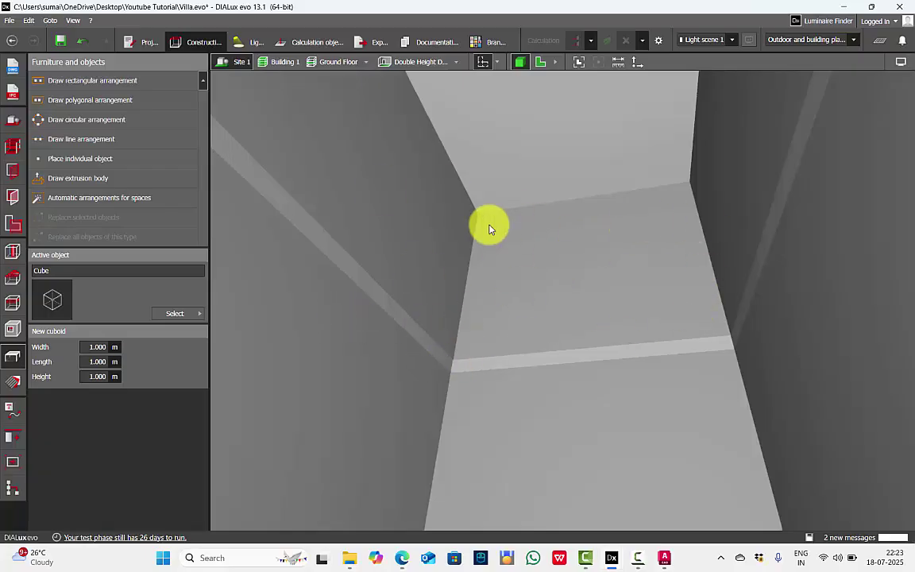
{"action": "left_click_drag", "start_coordinate": [525, 118], "coordinate": [458, 118]}
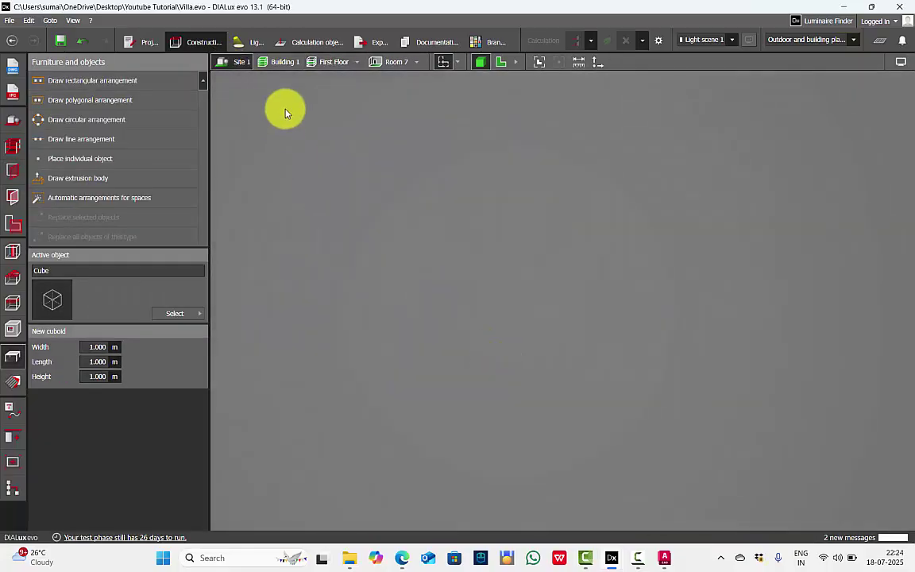
Step: Examine the double-height walls and window through the opening, and Room 9 from above on the first floor
{"action": "scroll", "coordinate": [492, 251], "scroll_direction": "down", "scroll_amount": 3}
{"action": "right_click_drag", "start_coordinate": [522, 243], "coordinate": [630, 289]}
{"action": "left_click_drag", "start_coordinate": [630, 289], "coordinate": [610, 231]}
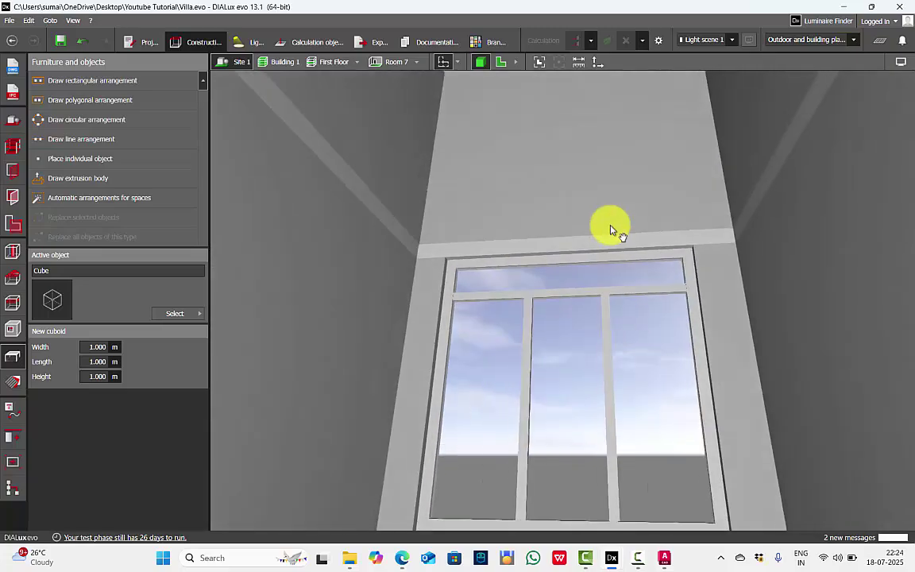
{"action": "right_click_drag", "start_coordinate": [610, 232], "coordinate": [559, 195]}
{"action": "left_click_drag", "start_coordinate": [559, 195], "coordinate": [420, 194]}
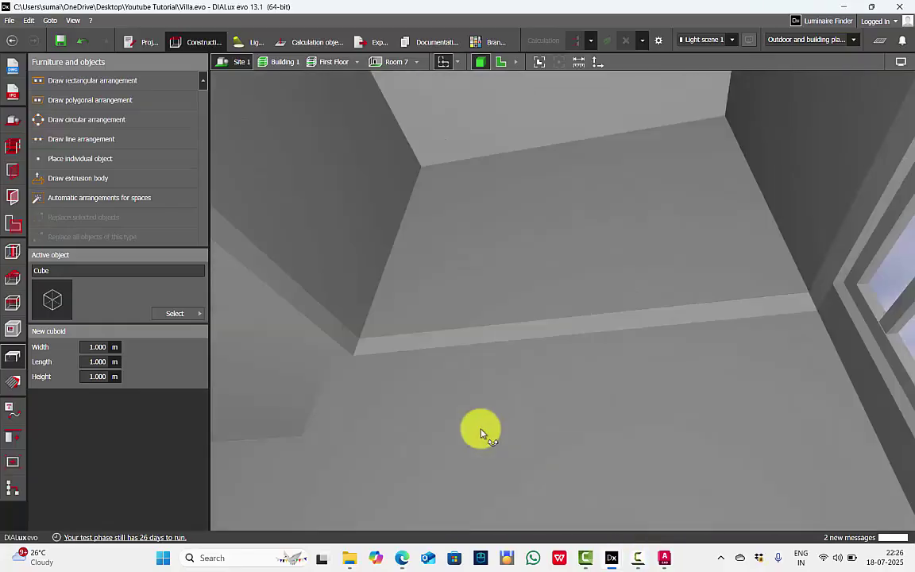
{"action": "left_click_drag", "start_coordinate": [479, 429], "coordinate": [404, 486]}
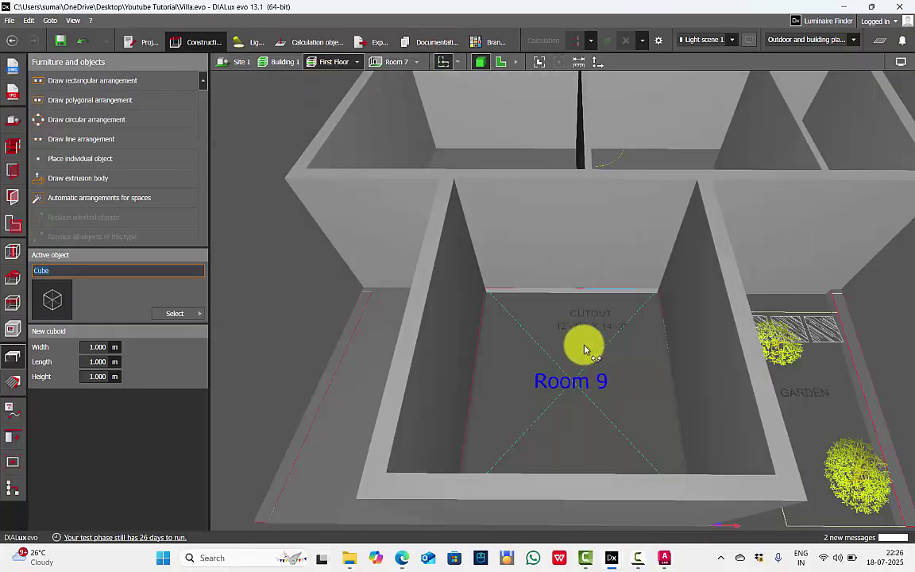
{"action": "left_click_drag", "start_coordinate": [585, 350], "coordinate": [503, 304]}
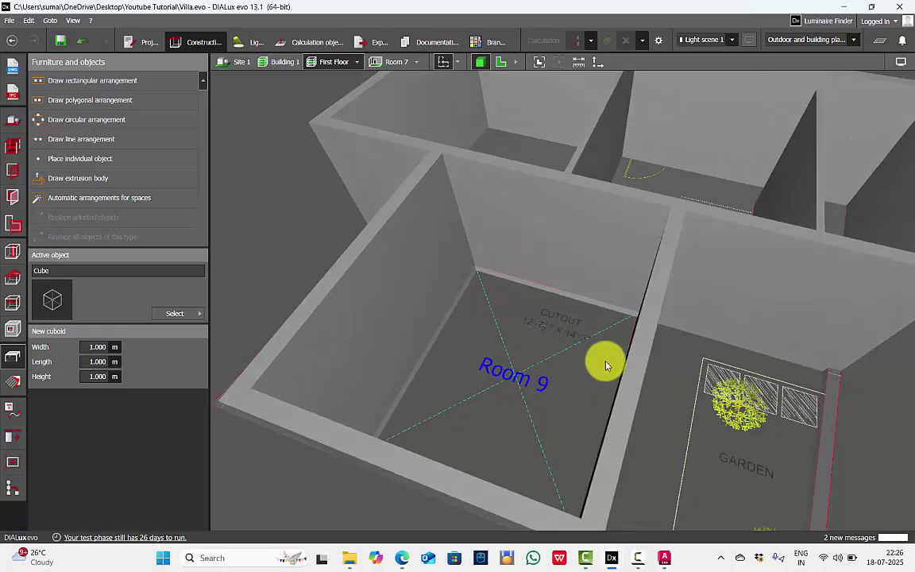
Step: Inspect the space of Room 9 on the first floor and the drawing room's space on the ground floor
{"action": "left_click", "coordinate": [12, 226]}
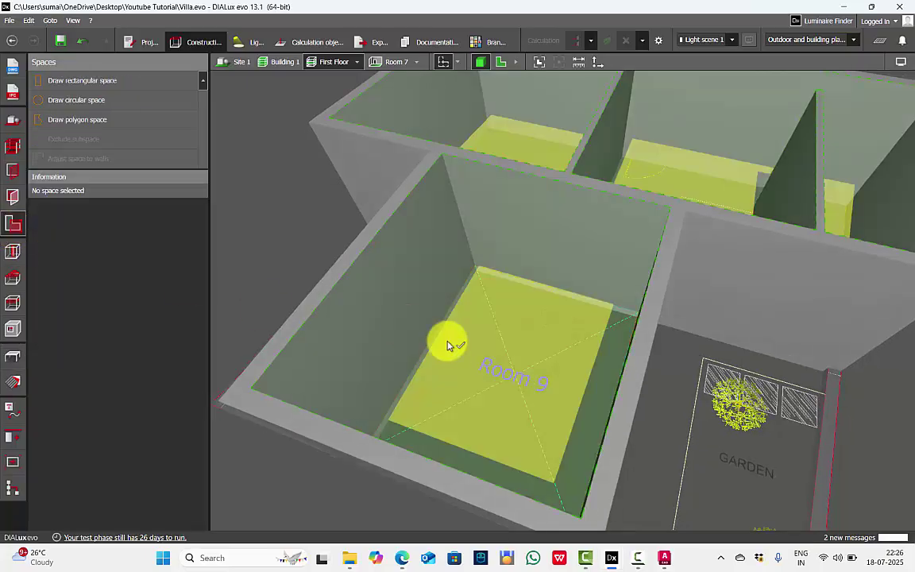
{"action": "left_click", "coordinate": [390, 311]}
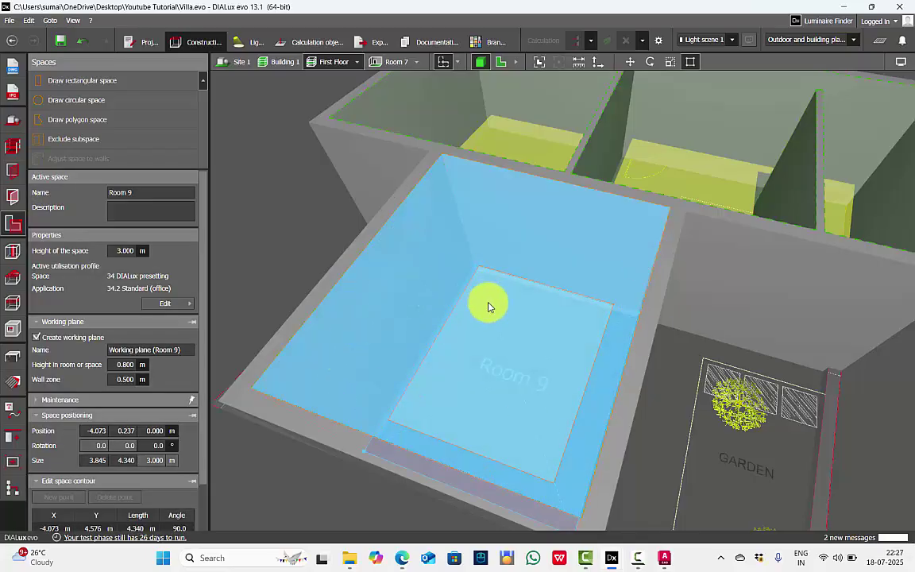
{"action": "key", "text": "Escape"}
{"action": "right_click_drag", "start_coordinate": [509, 328], "coordinate": [484, 309]}
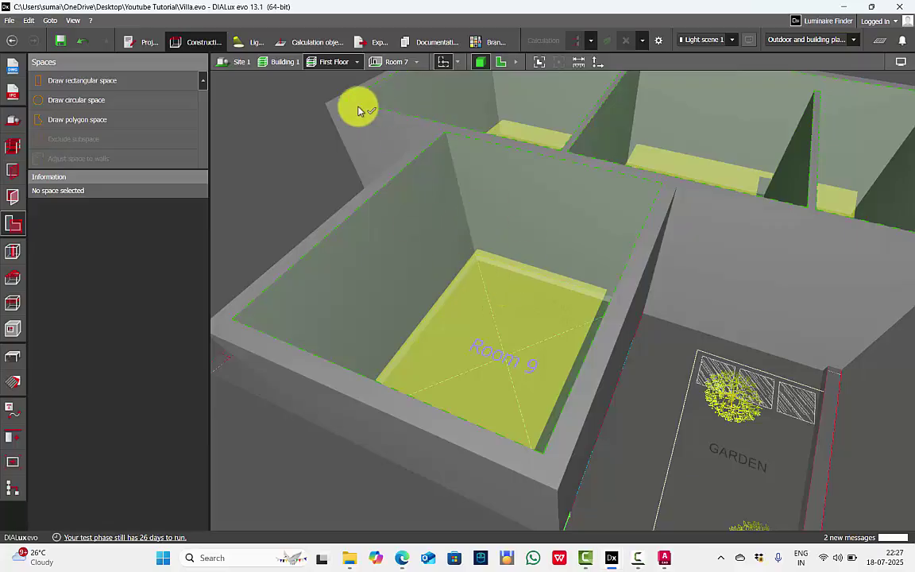
{"action": "left_click", "coordinate": [357, 63]}
{"action": "left_click", "coordinate": [396, 94]}
{"action": "left_click", "coordinate": [573, 208]}
{"action": "mouse_move", "coordinate": [578, 174]}
{"action": "right_mouse_down"}
{"action": "mouse_move", "coordinate": [574, 189]}
{"action": "mouse_move", "coordinate": [595, 105]}
{"action": "mouse_move", "coordinate": [577, 105]}
{"action": "right_mouse_up"}
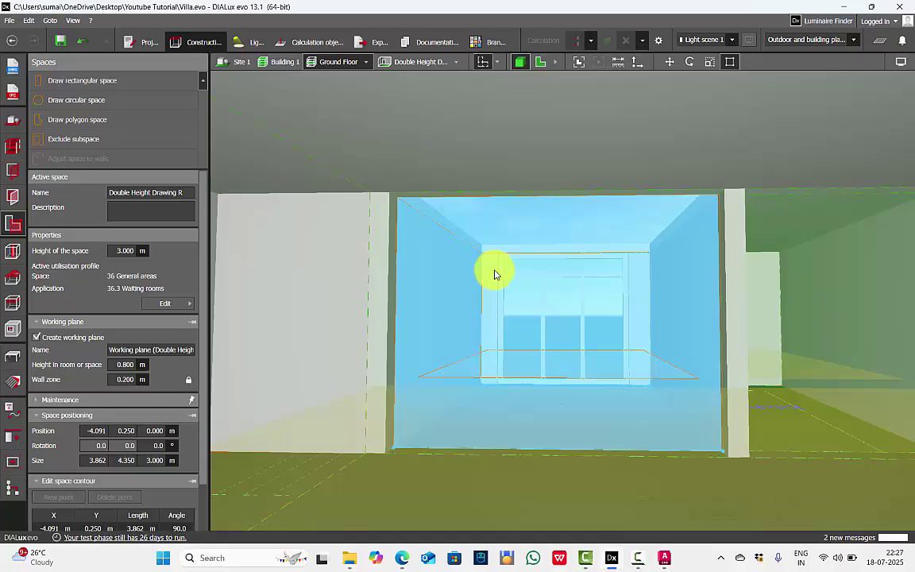
{"action": "left_click_drag", "start_coordinate": [494, 274], "coordinate": [310, 109]}
Step: Delete the Room 9 space above the drawing room on the first floor
{"action": "left_click", "coordinate": [367, 62]}
{"action": "left_click", "coordinate": [384, 81]}
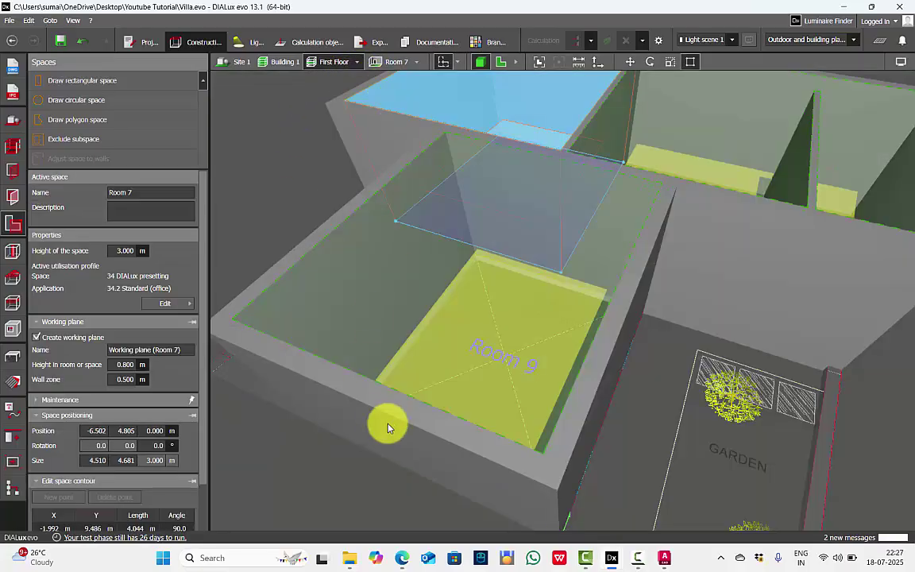
{"action": "scroll", "coordinate": [388, 427], "scroll_direction": "down", "scroll_amount": 3}
{"action": "left_click", "coordinate": [502, 348]}
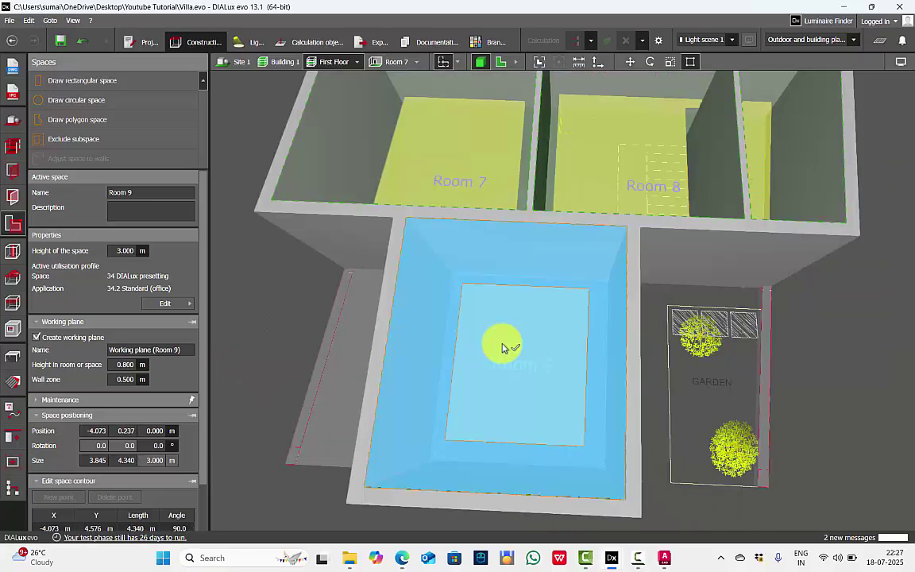
{"action": "key", "text": "Escape"}
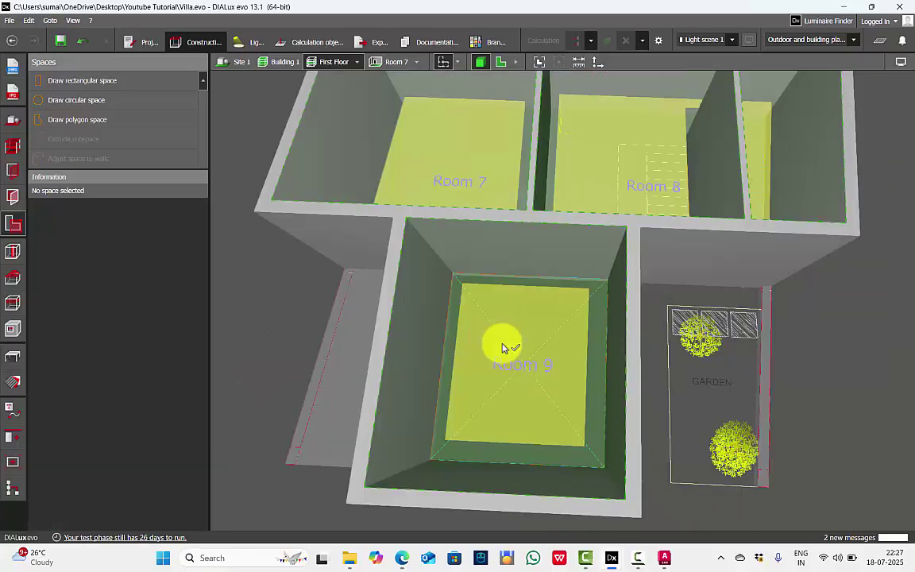
{"action": "left_click", "coordinate": [540, 320]}
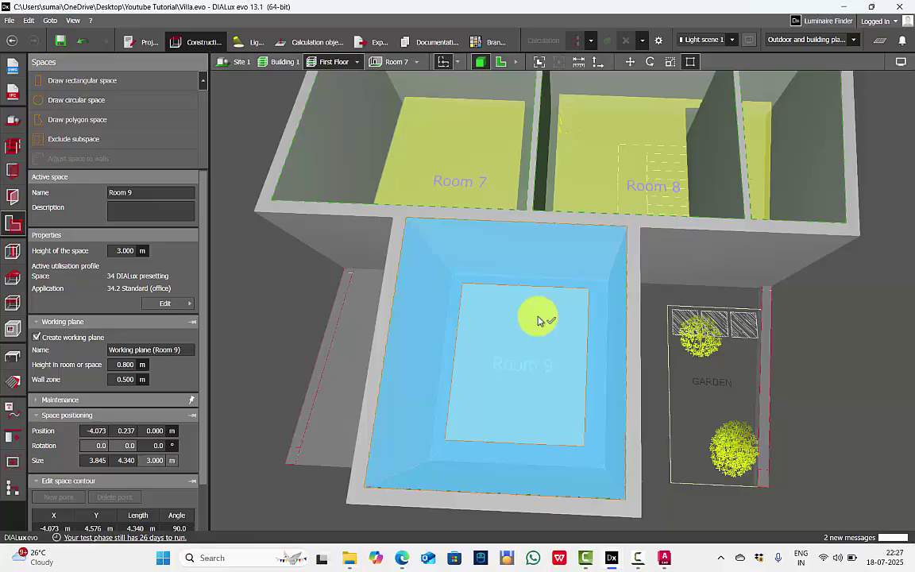
{"action": "key", "text": "Delete"}
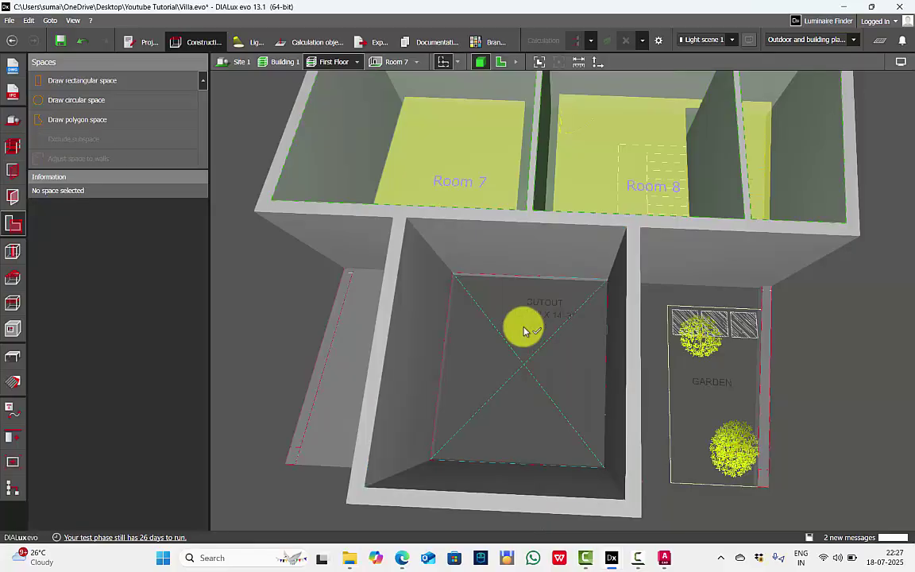
Step: In front view, stretch the ground-floor double-height drawing room's space up to the first-floor ceiling, making it 6.2 m high
{"action": "left_click", "coordinate": [389, 91]}
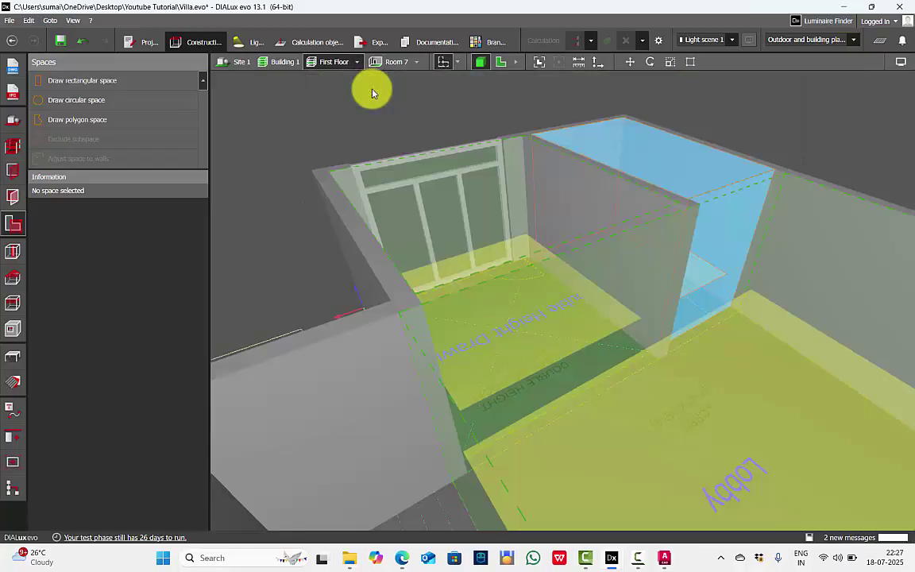
{"action": "left_click", "coordinate": [485, 191]}
{"action": "mouse_move", "coordinate": [489, 182]}
{"action": "right_mouse_down"}
{"action": "mouse_move", "coordinate": [483, 147]}
{"action": "mouse_move", "coordinate": [515, 247]}
{"action": "mouse_move", "coordinate": [575, 199]}
{"action": "right_mouse_up"}
{"action": "left_click", "coordinate": [480, 176]}
{"action": "left_click", "coordinate": [540, 61]}
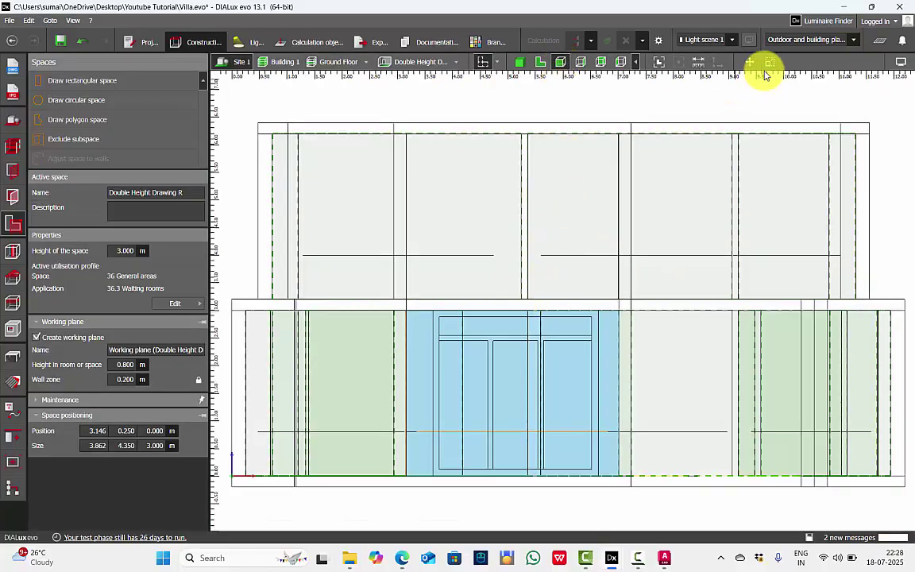
{"action": "left_click", "coordinate": [768, 64]}
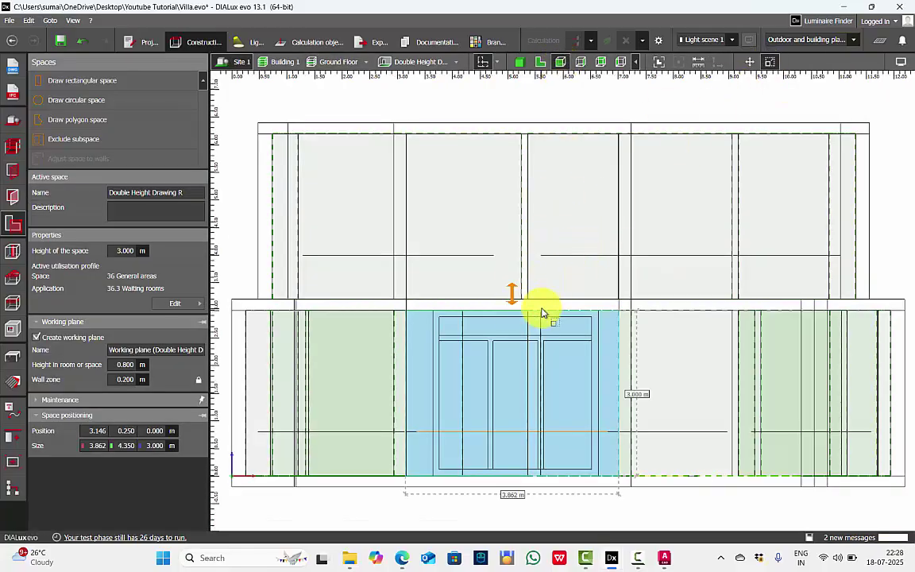
{"action": "left_click_drag", "start_coordinate": [547, 267], "coordinate": [548, 259]}
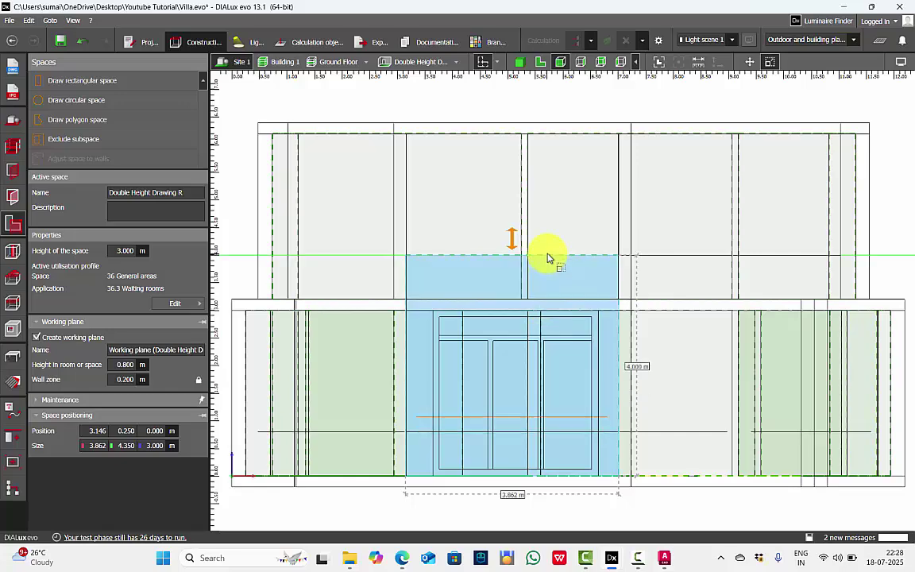
{"action": "left_click_drag", "start_coordinate": [560, 200], "coordinate": [570, 141]}
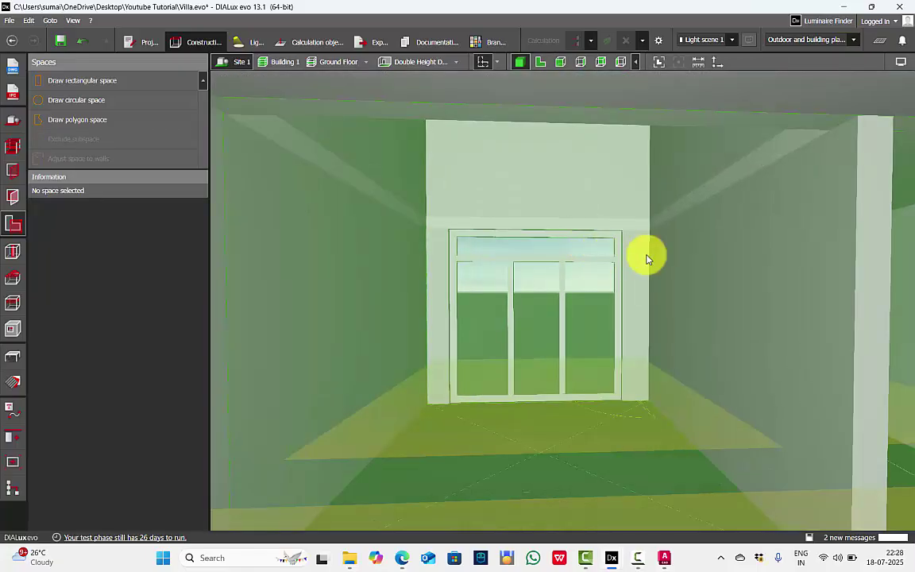
Step: Select the double-height drawing room's space, view the whole building from outside and switch the display to wireframe
{"action": "left_click", "coordinate": [647, 260]}
{"action": "scroll", "coordinate": [647, 259], "scroll_direction": "down", "scroll_amount": 5}
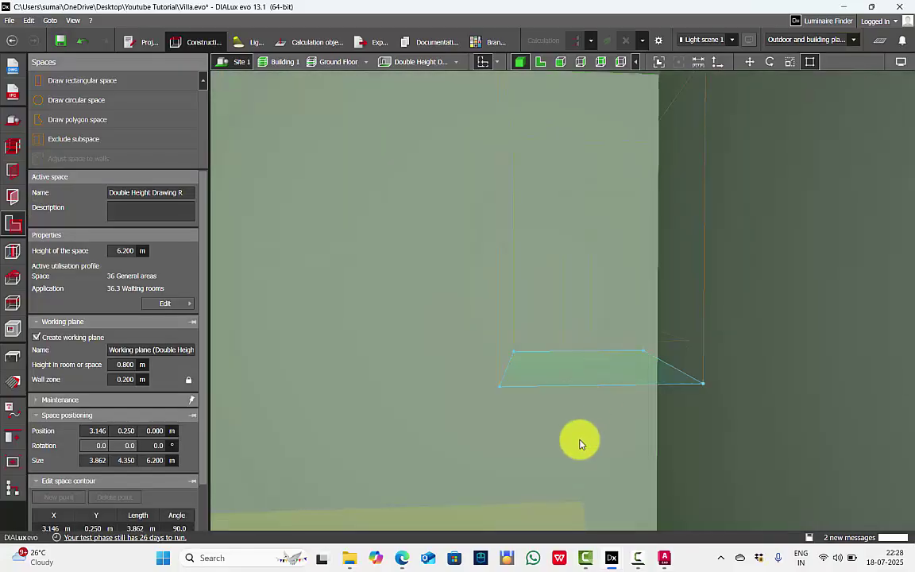
{"action": "right_click_drag", "start_coordinate": [640, 240], "coordinate": [642, 305]}
{"action": "middle_click_drag", "start_coordinate": [642, 305], "coordinate": [794, 276]}
{"action": "left_click", "coordinate": [901, 62]}
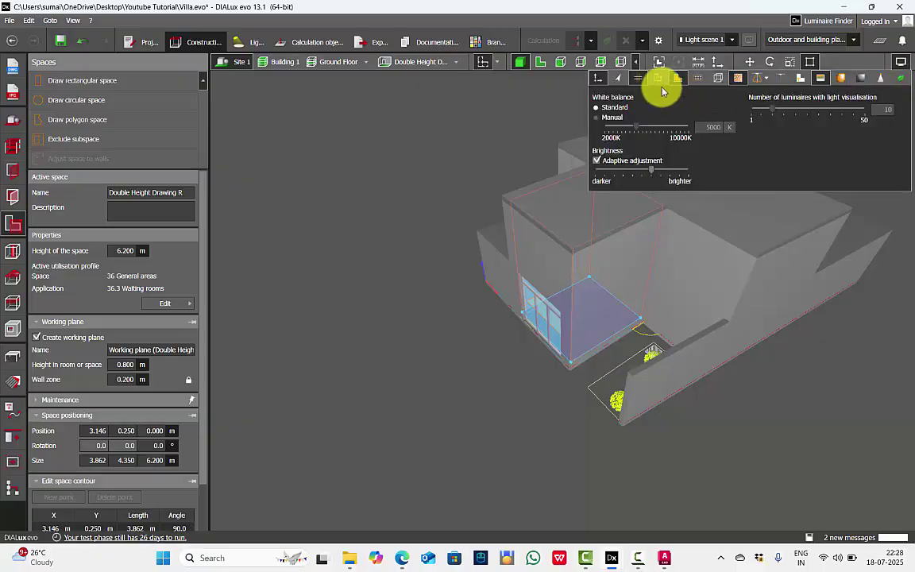
{"action": "left_click", "coordinate": [643, 79]}
Step: Examine how the drawing room's space extends through both storeys in the wireframe building from several angles
{"action": "right_click_drag", "start_coordinate": [381, 352], "coordinate": [557, 236]}
{"action": "scroll", "coordinate": [606, 406], "scroll_direction": "down", "scroll_amount": 3}
{"action": "left_click", "coordinate": [606, 406]}
{"action": "right_click_drag", "start_coordinate": [605, 406], "coordinate": [496, 386]}
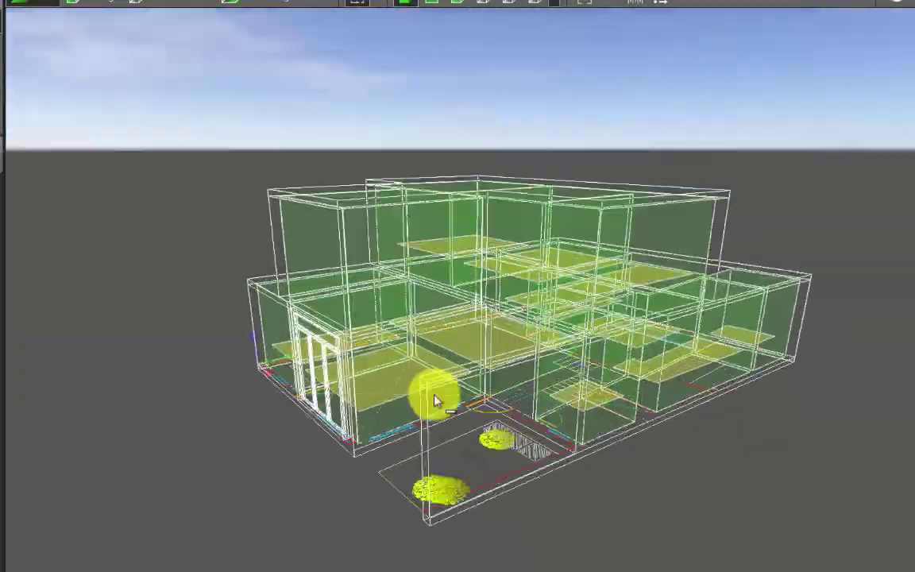
{"action": "right_click_drag", "start_coordinate": [436, 401], "coordinate": [541, 515]}
{"action": "right_click_drag", "start_coordinate": [523, 389], "coordinate": [584, 313]}
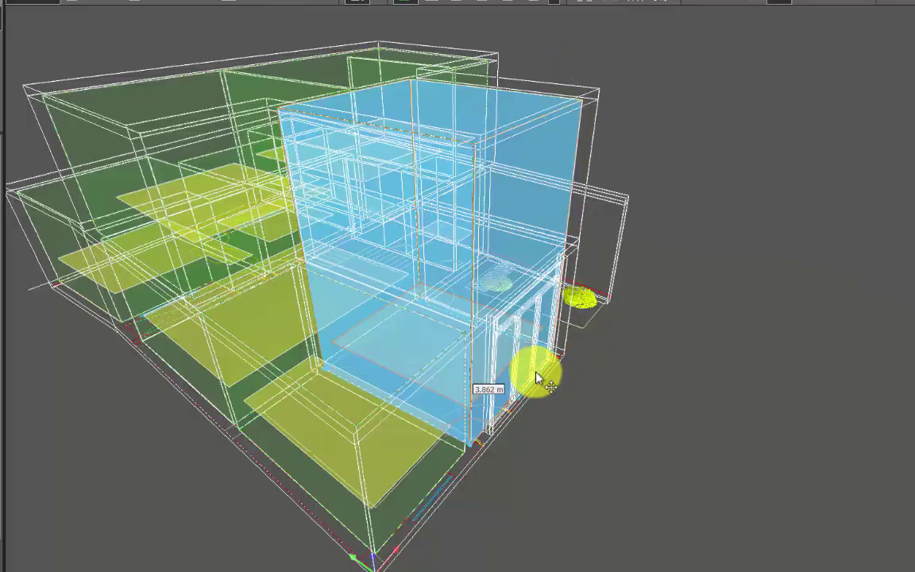
{"action": "right_click_drag", "start_coordinate": [554, 196], "coordinate": [581, 238]}
{"action": "right_click_drag", "start_coordinate": [729, 272], "coordinate": [523, 281]}
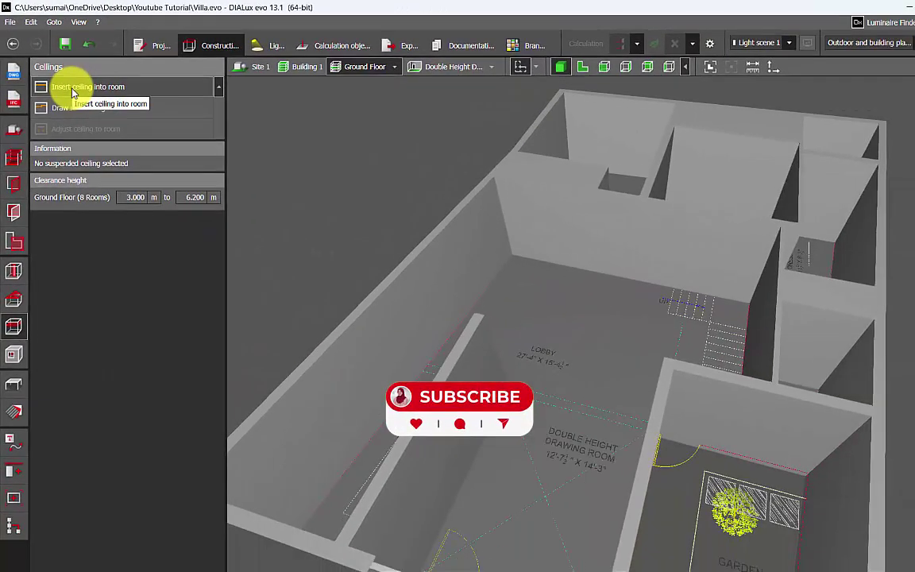
Step: Insert suspended ceilings into all ground-floor areas without one and check the drawing room's ceiling in 3D
{"action": "left_click", "coordinate": [72, 89]}
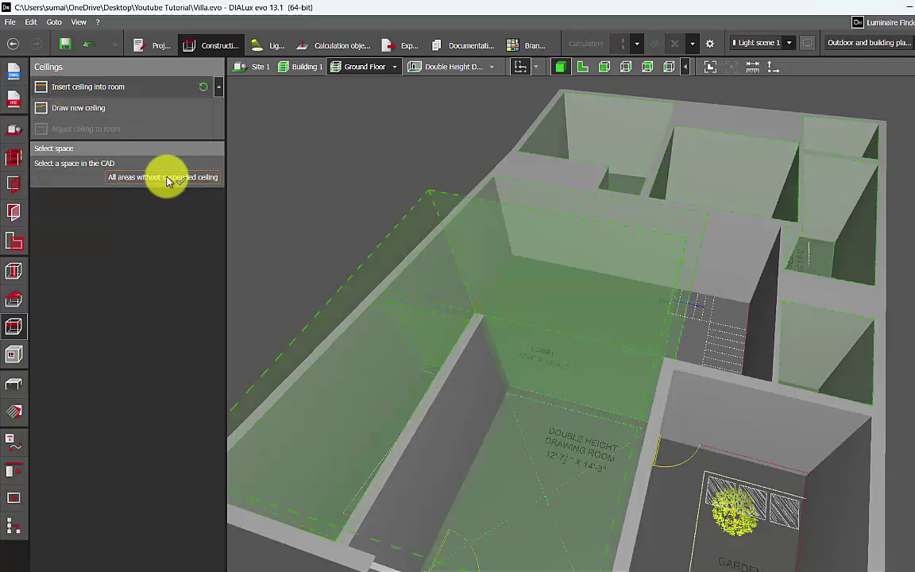
{"action": "left_click", "coordinate": [168, 178]}
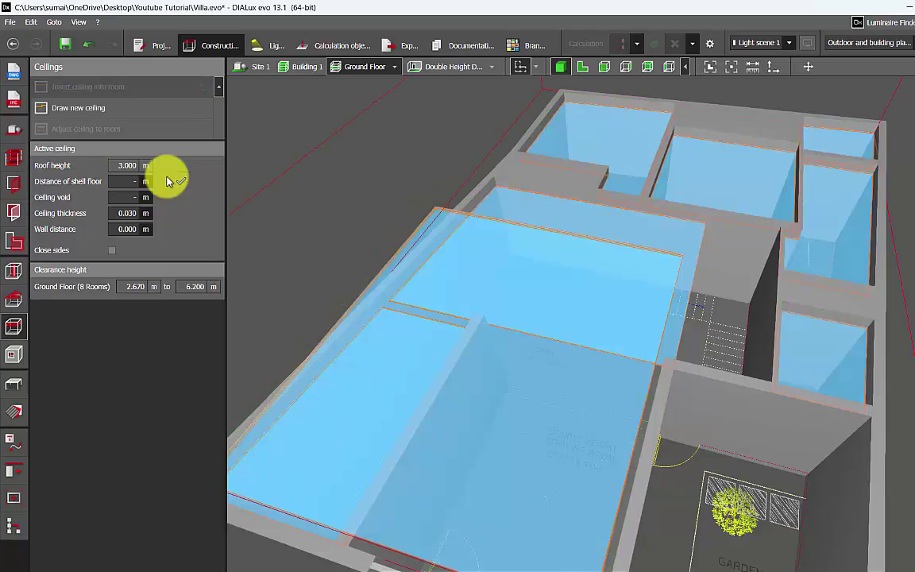
{"action": "scroll", "coordinate": [492, 258], "scroll_direction": "down", "scroll_amount": 3}
{"action": "right_click_drag", "start_coordinate": [493, 258], "coordinate": [717, 229]}
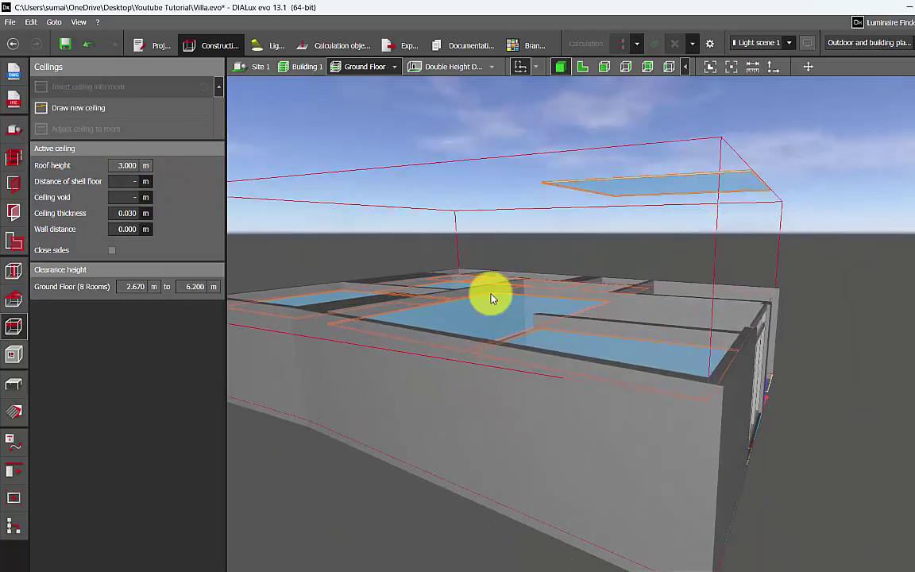
{"action": "middle_click_drag", "start_coordinate": [634, 255], "coordinate": [640, 233]}
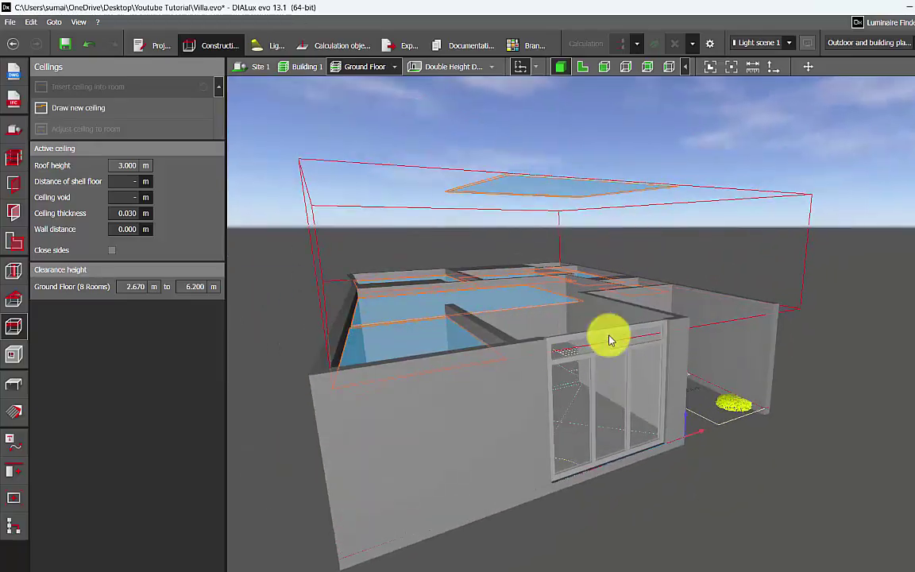
{"action": "middle_click_drag", "start_coordinate": [577, 229], "coordinate": [567, 136]}
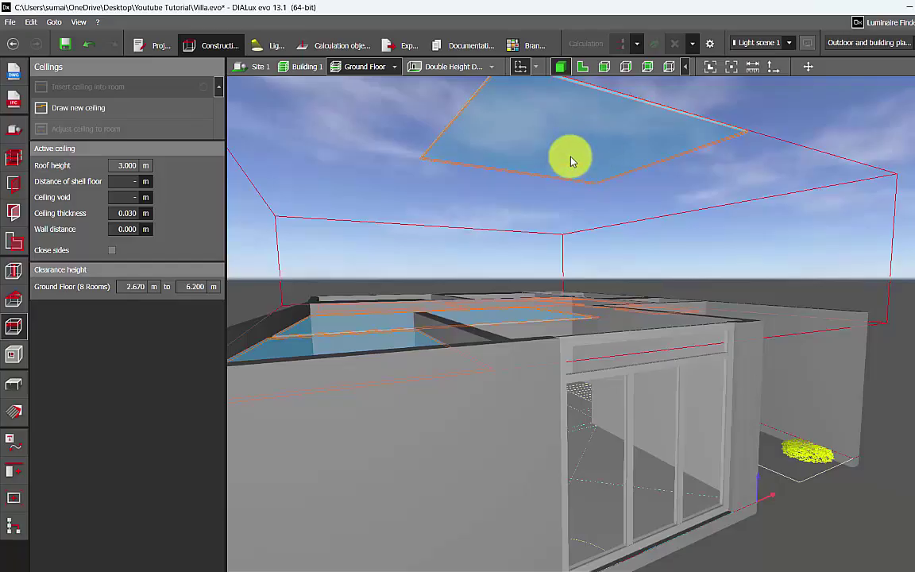
Step: Check the suspended ceiling of the double-height drawing room from inside, then delete that ceiling from the room
{"action": "left_click", "coordinate": [248, 68]}
{"action": "middle_click_drag", "start_coordinate": [537, 240], "coordinate": [633, 233]}
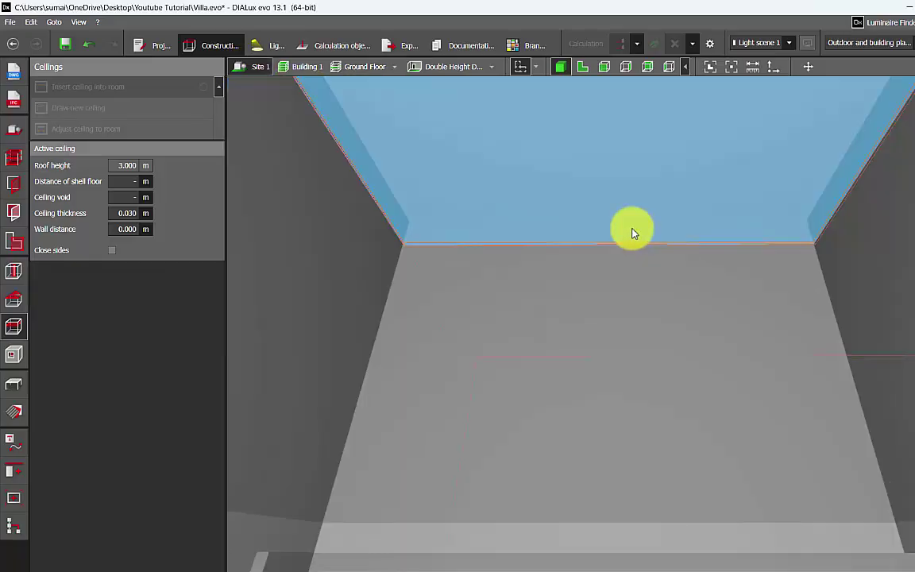
{"action": "left_click", "coordinate": [628, 209]}
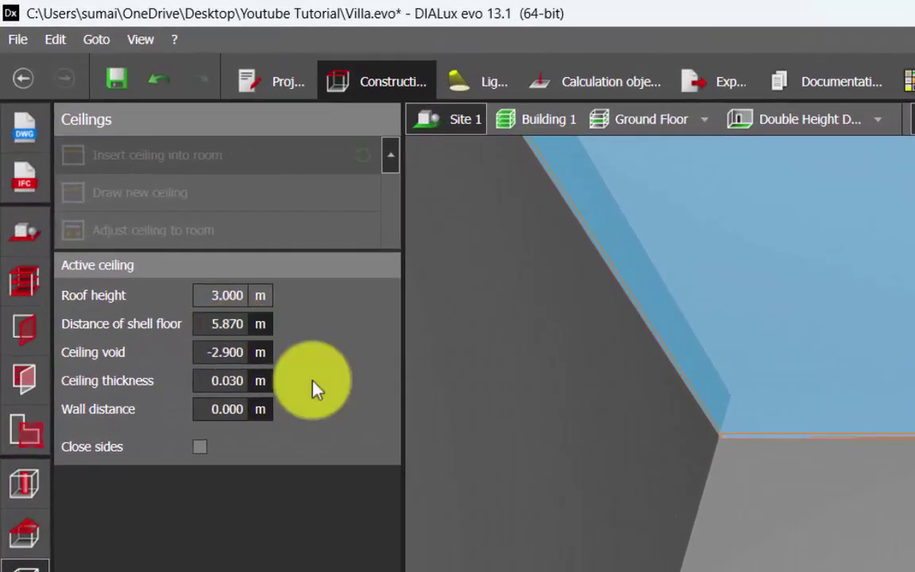
{"action": "left_click", "coordinate": [227, 324]}
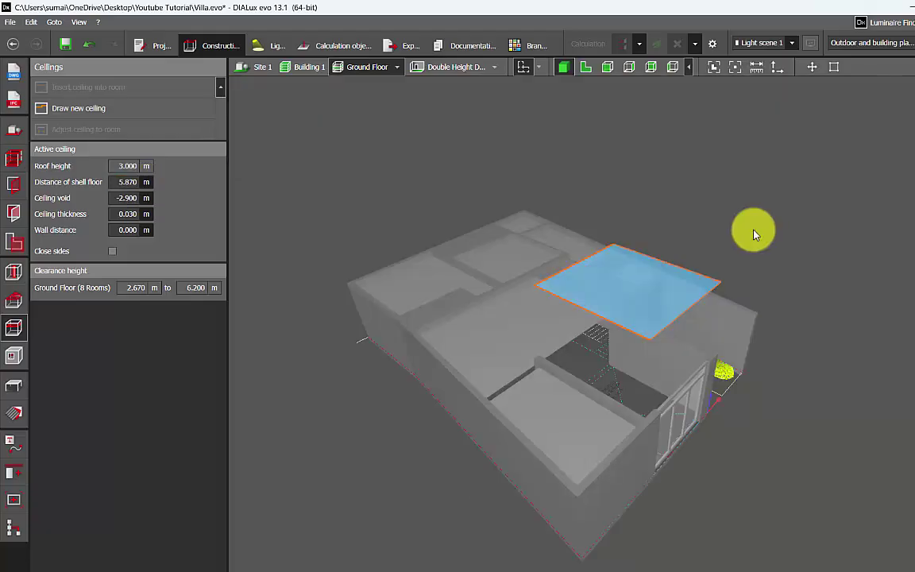
{"action": "left_click", "coordinate": [753, 230]}
{"action": "left_click", "coordinate": [668, 285]}
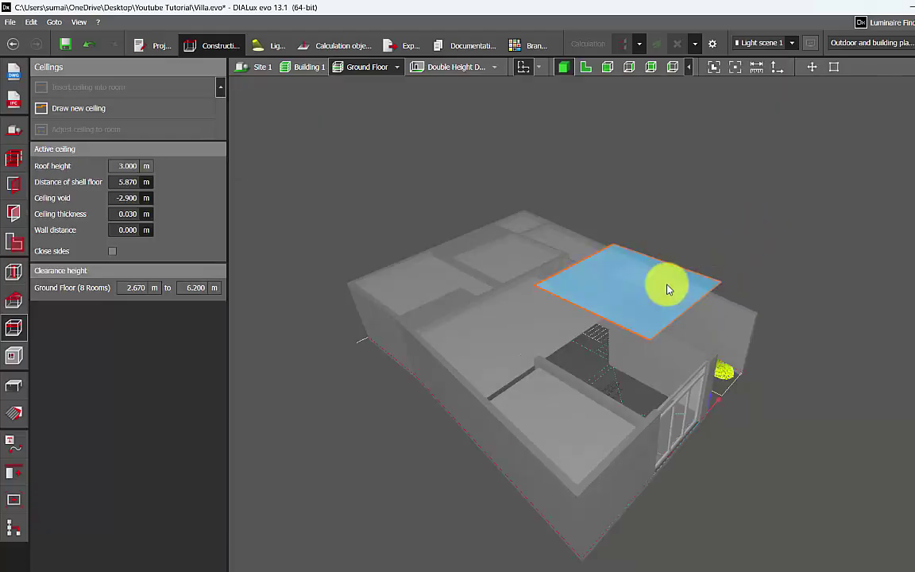
{"action": "key", "text": "Delete"}
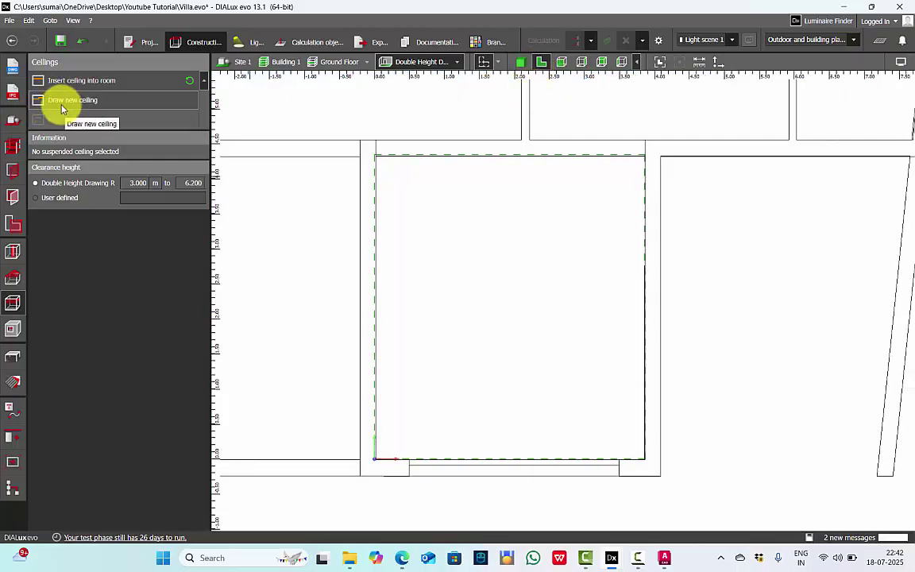
Step: Draw a new suspended ceiling in the double-height drawing room's plan by tracing its corners and closing the contour
{"action": "left_click", "coordinate": [71, 100]}
{"action": "left_click", "coordinate": [375, 157]}
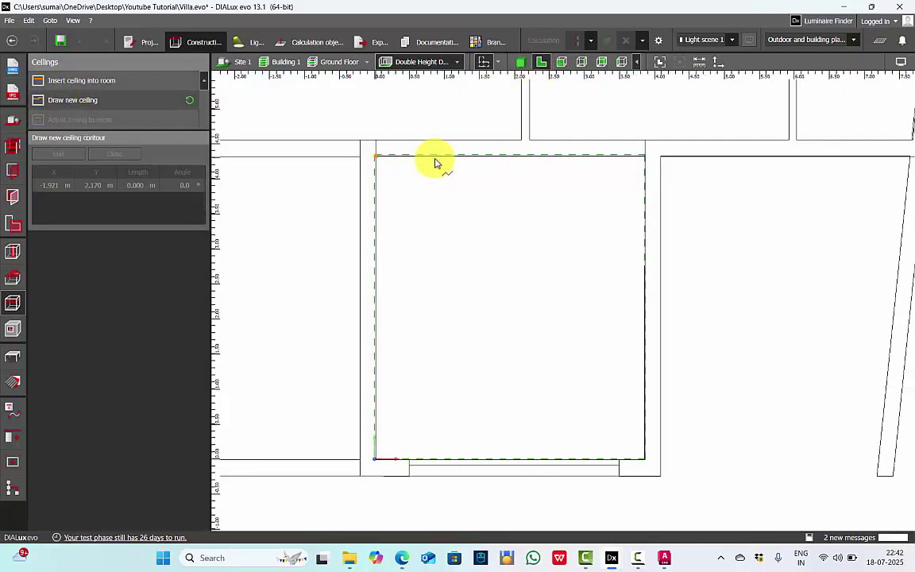
{"action": "left_click", "coordinate": [645, 159]}
{"action": "left_click", "coordinate": [645, 458]}
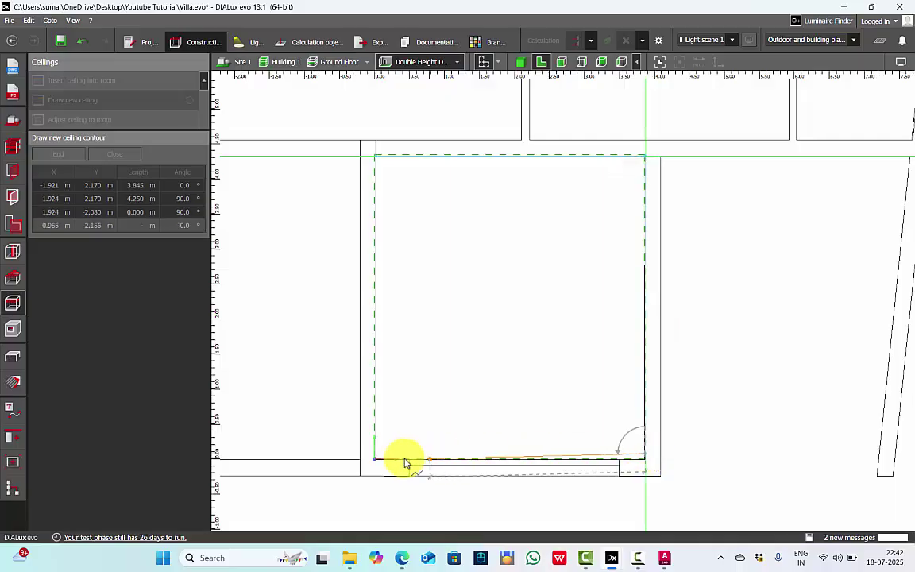
{"action": "left_click", "coordinate": [377, 447]}
{"action": "right_click", "coordinate": [472, 242]}
{"action": "left_click", "coordinate": [502, 250]}
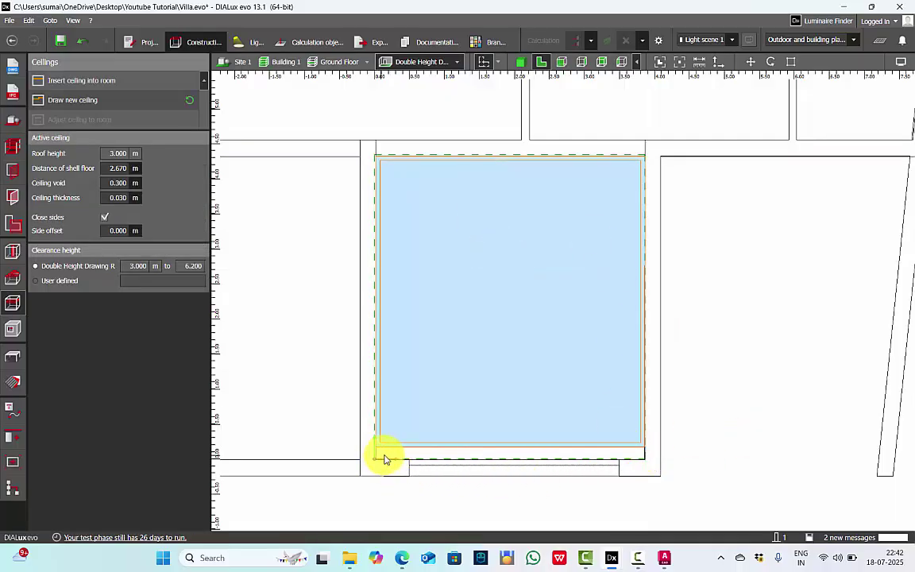
{"action": "left_click", "coordinate": [379, 459]}
Step: Set the new drawing-room ceiling's distance of shell floor to 2.8 m and inspect the ceiling in 3D
{"action": "left_click", "coordinate": [521, 61]}
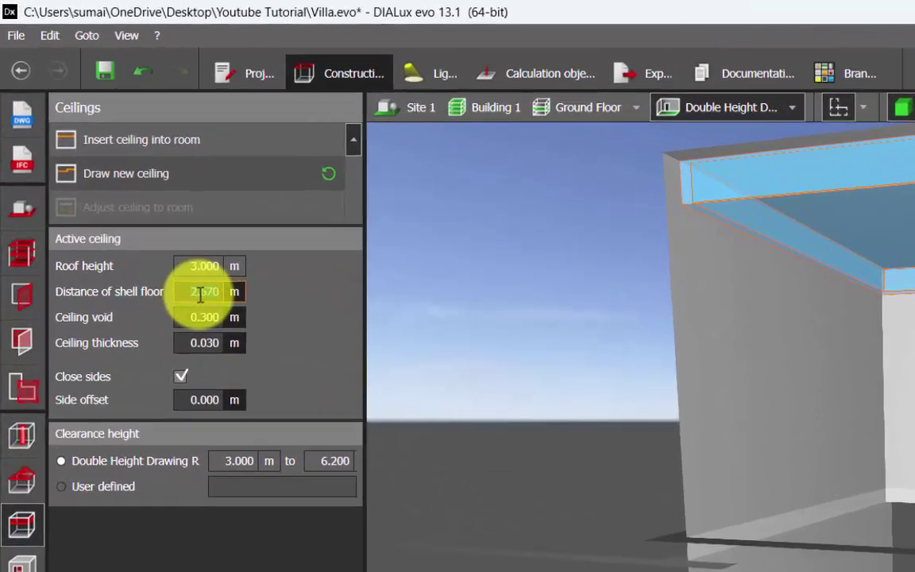
{"action": "left_click", "coordinate": [116, 168]}
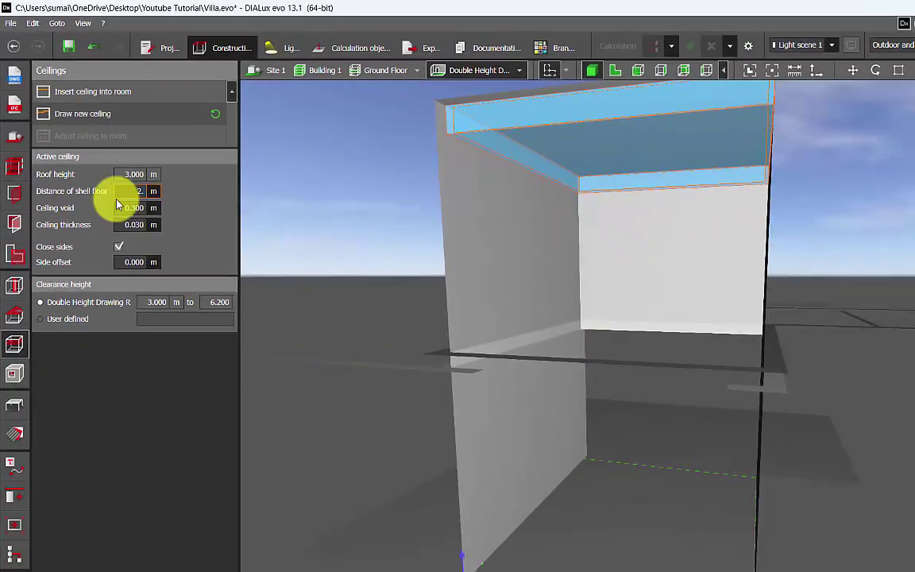
{"action": "key", "text": "Return"}
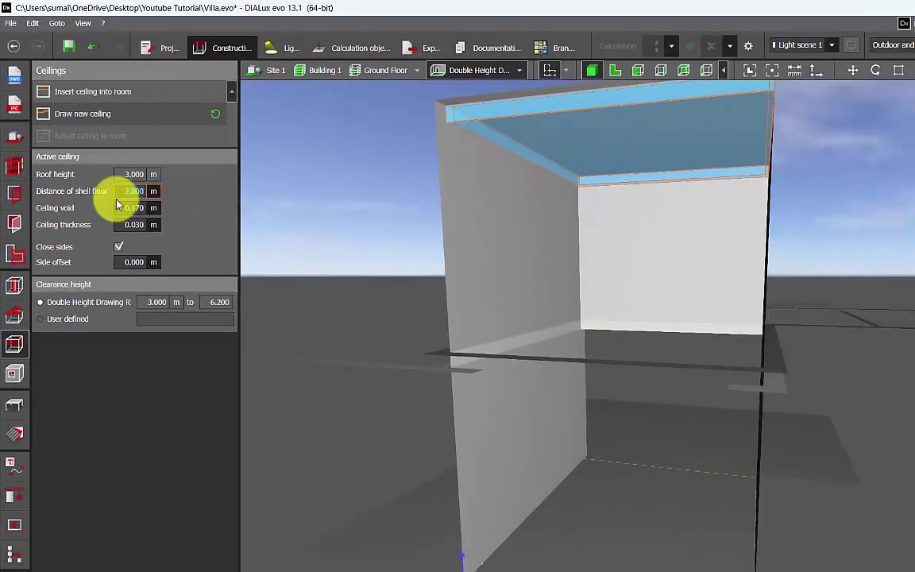
{"action": "right_click_drag", "start_coordinate": [653, 226], "coordinate": [661, 246]}
{"action": "left_click_drag", "start_coordinate": [664, 250], "coordinate": [645, 237]}
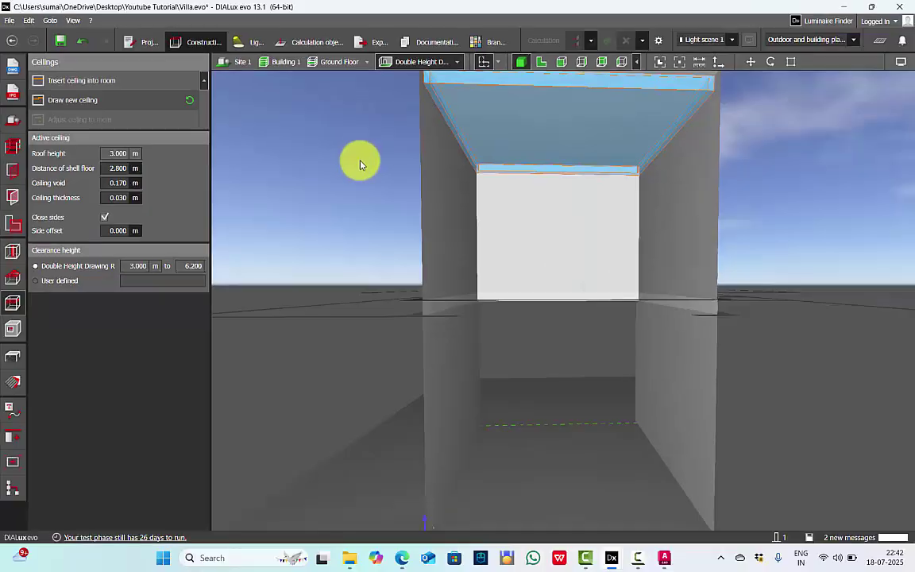
{"action": "left_click", "coordinate": [386, 114]}
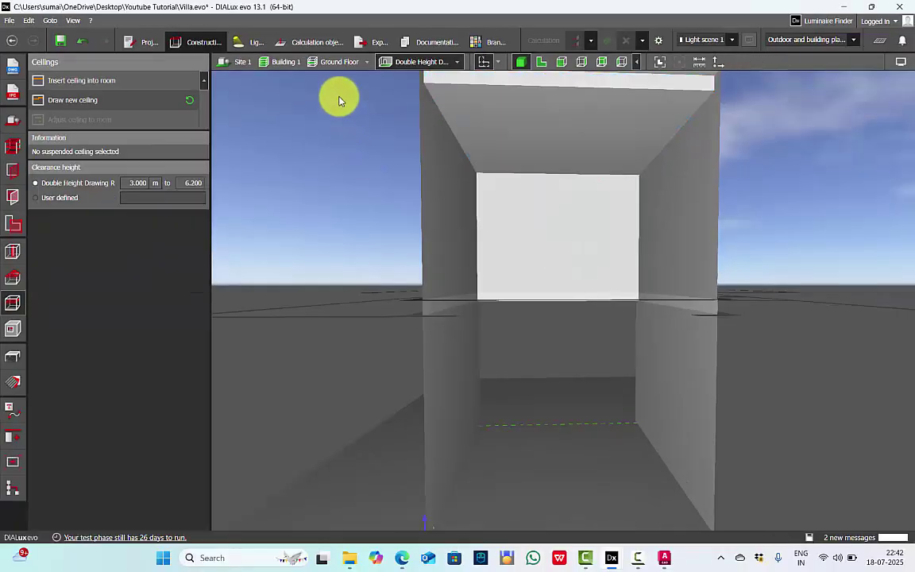
Step: In the ground-floor plan, place automatic arrangements of the Endo fixed downlight in the lobby and the kitchen
{"action": "double_click", "coordinate": [560, 161]}
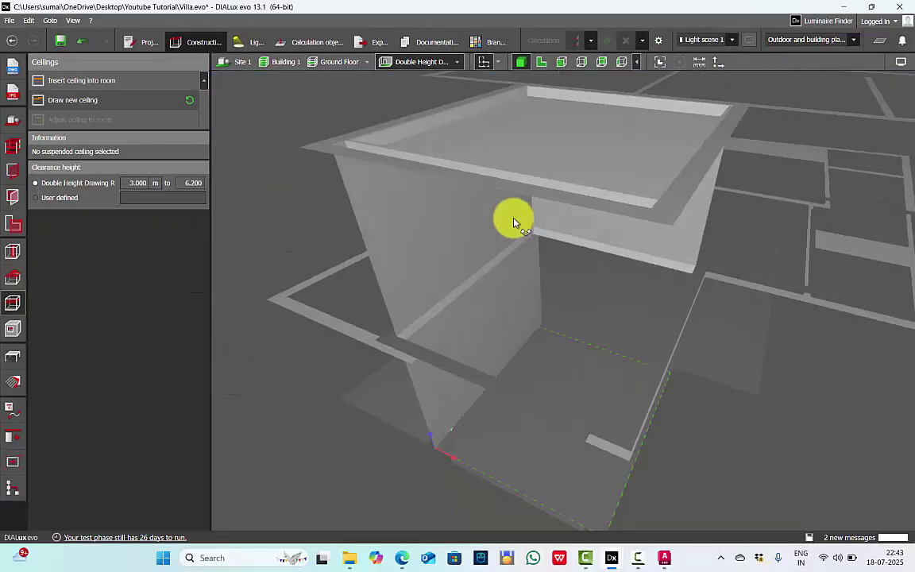
{"action": "left_click", "coordinate": [539, 67]}
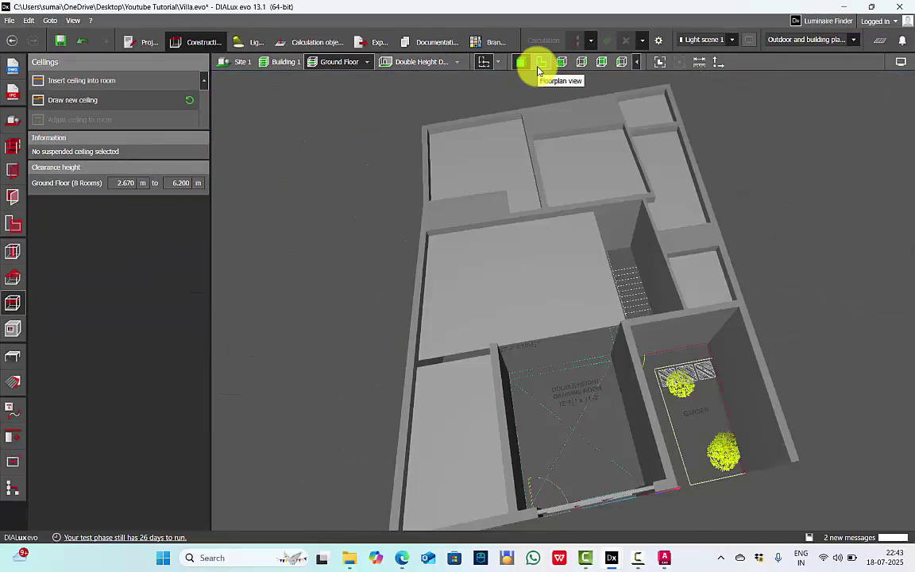
{"action": "left_click", "coordinate": [539, 68]}
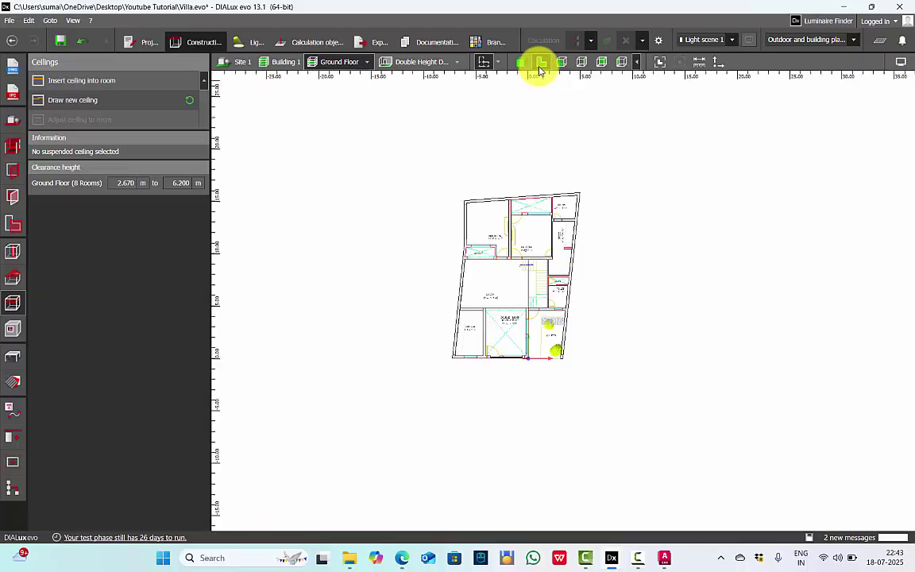
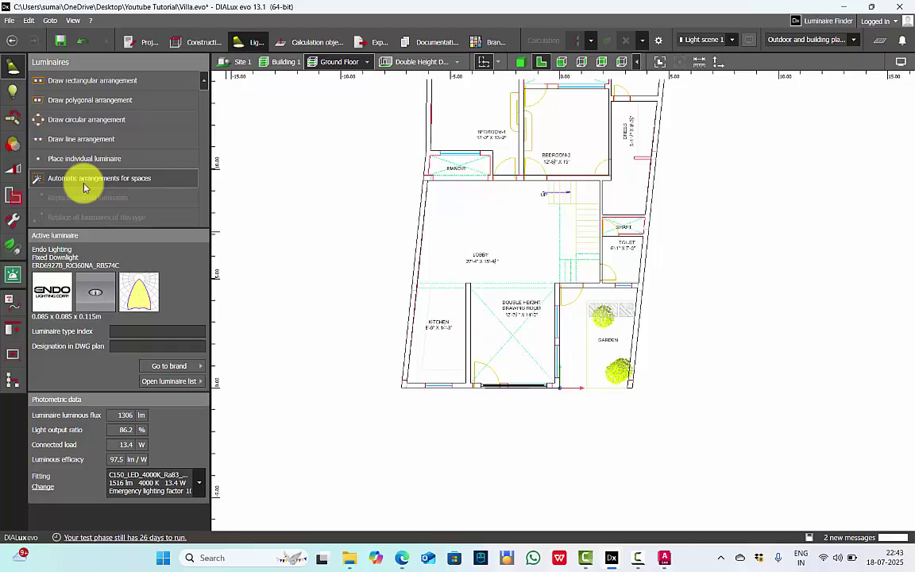
{"action": "left_click", "coordinate": [83, 180]}
{"action": "left_click", "coordinate": [485, 262]}
{"action": "scroll", "coordinate": [486, 265], "scroll_direction": "up", "scroll_amount": 1}
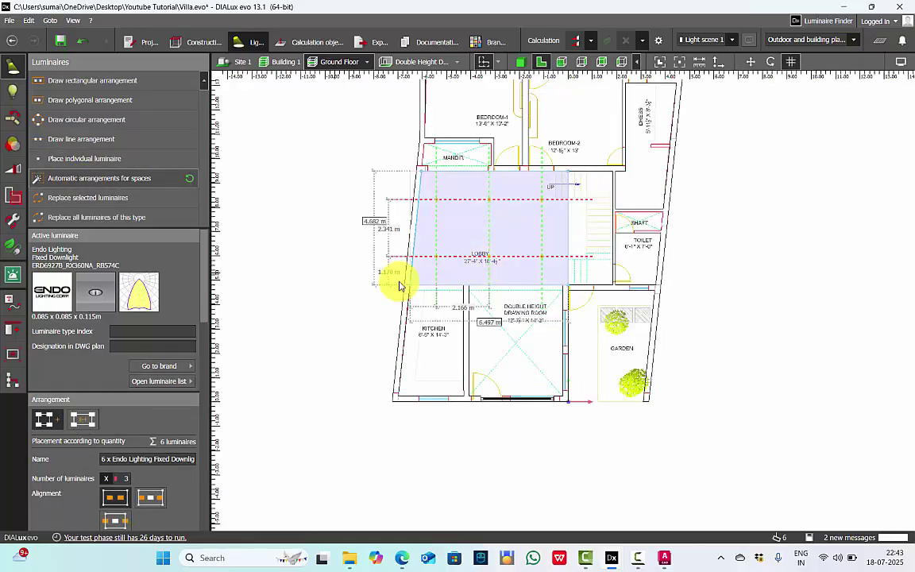
{"action": "left_click", "coordinate": [432, 332]}
{"action": "left_click", "coordinate": [204, 395]}
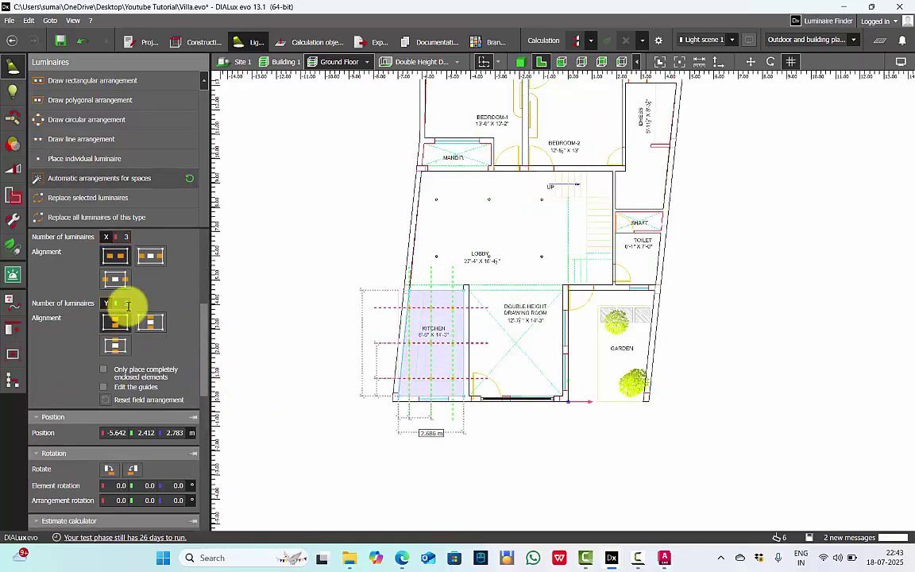
Step: Delete the working planes of the ground-floor rooms other than the lobby, kitchen and double-height drawing room
{"action": "left_click", "coordinate": [310, 42]}
{"action": "scroll", "coordinate": [527, 194], "scroll_direction": "down", "scroll_amount": 3}
{"action": "left_click", "coordinate": [486, 137]}
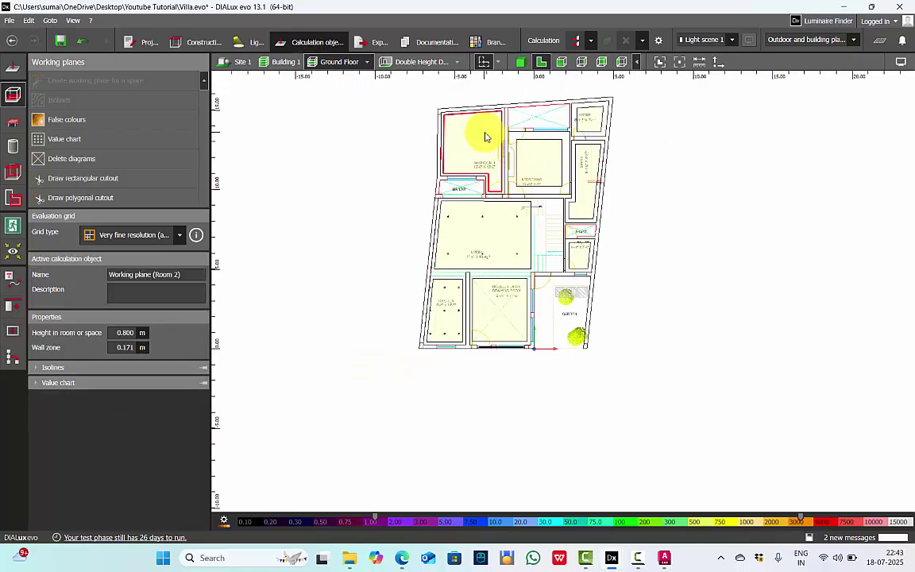
{"action": "left_click", "coordinate": [543, 163]}
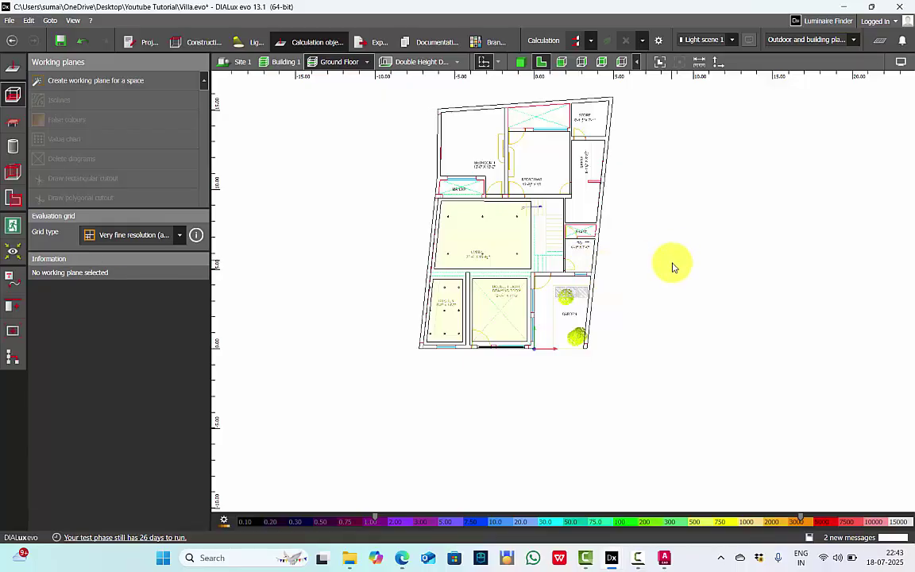
{"action": "scroll", "coordinate": [509, 337], "scroll_direction": "up", "scroll_amount": 3}
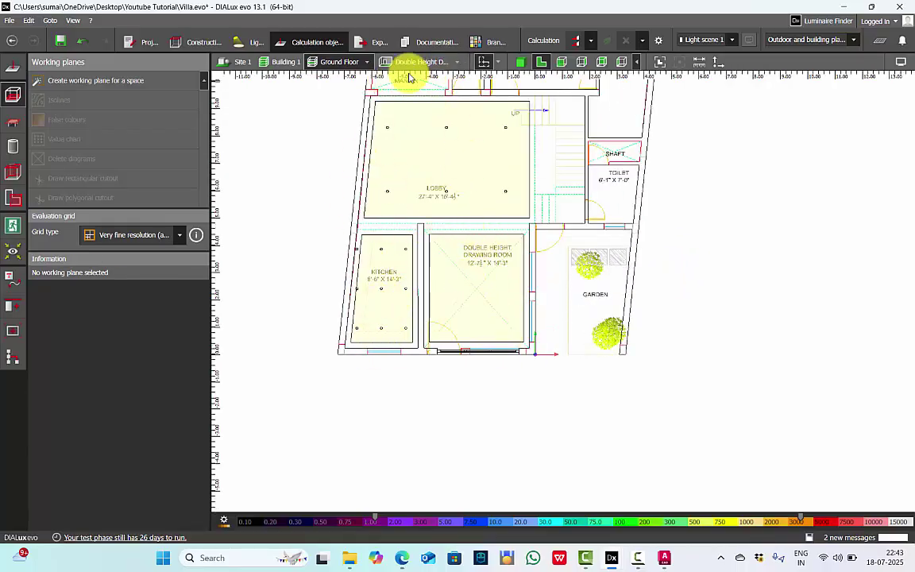
Step: Place an automatic arrangement of eight fixed downlights on the double-height drawing room's ceiling and check it in 3D and plan
{"action": "left_click", "coordinate": [404, 62]}
{"action": "left_click", "coordinate": [521, 62]}
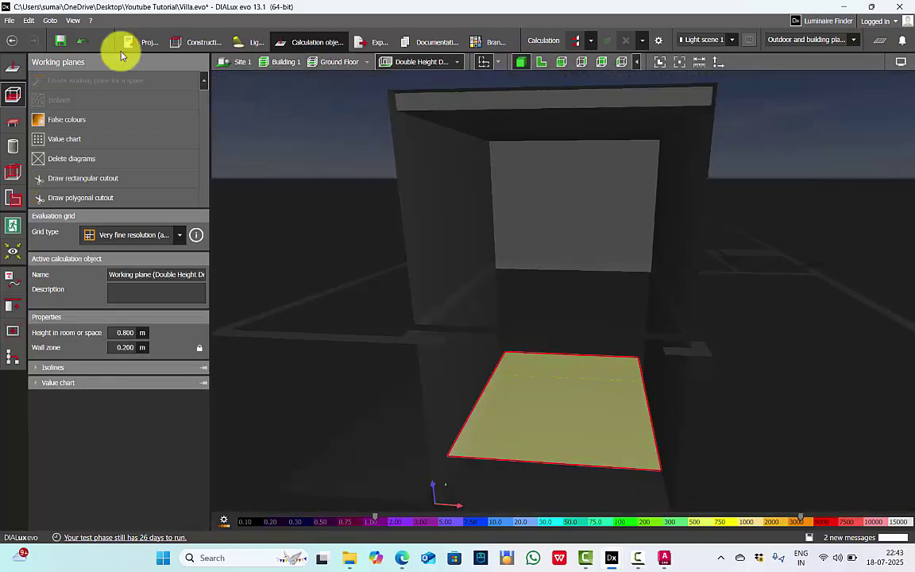
{"action": "left_click", "coordinate": [246, 42]}
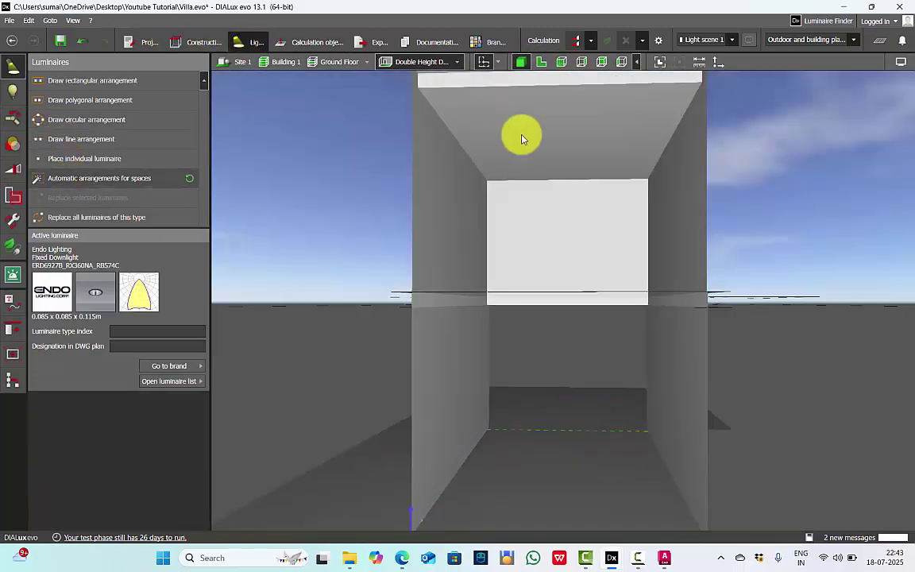
{"action": "left_click", "coordinate": [521, 140]}
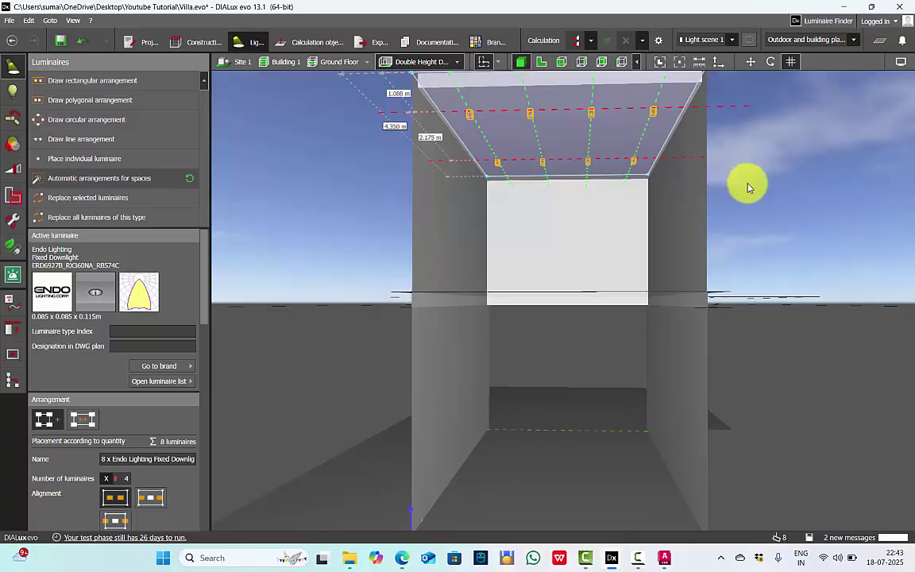
{"action": "left_click_drag", "start_coordinate": [747, 187], "coordinate": [600, 220]}
{"action": "left_click", "coordinate": [541, 62]}
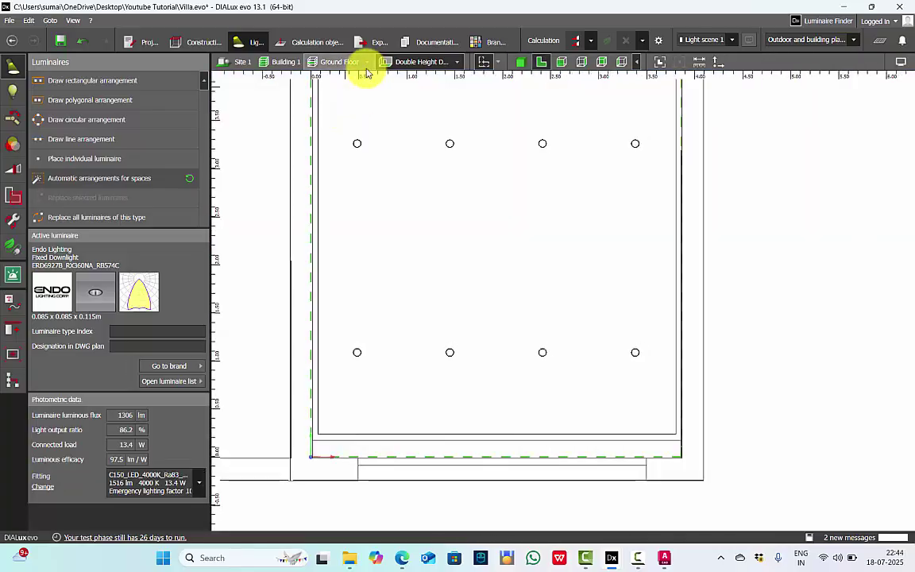
Step: On the first floor, place an automatic two-by-two arrangement of fixed downlights in the bedroom and view it in 3D
{"action": "left_click", "coordinate": [367, 62]}
{"action": "left_click", "coordinate": [388, 84]}
{"action": "left_click", "coordinate": [310, 41]}
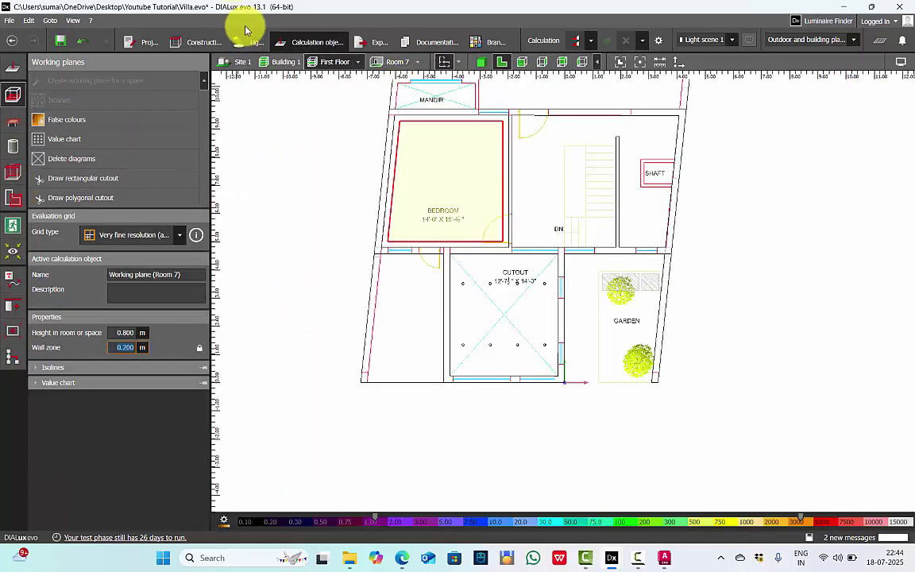
{"action": "left_click", "coordinate": [250, 41]}
{"action": "left_click", "coordinate": [143, 178]}
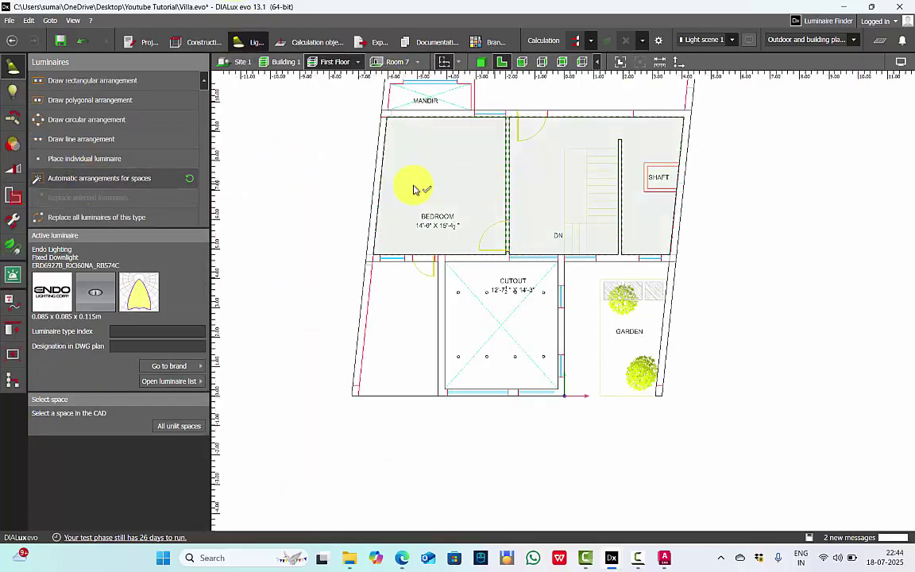
{"action": "left_click", "coordinate": [464, 180]}
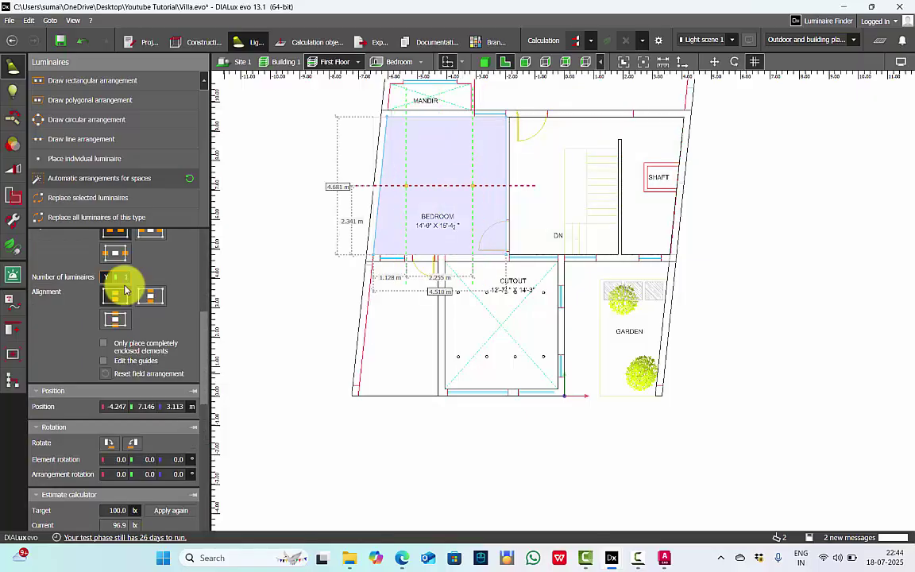
{"action": "left_click", "coordinate": [482, 62]}
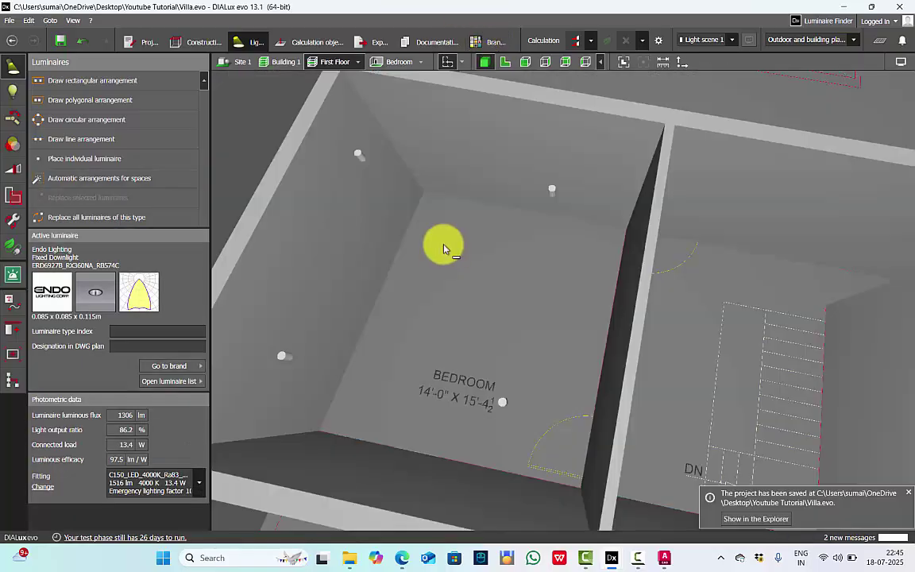
Step: Show the whole villa from outside, open the calculation options and run the standard calculation for the entire project
{"action": "left_click", "coordinate": [232, 64]}
{"action": "left_click", "coordinate": [505, 64]}
{"action": "left_click", "coordinate": [621, 62]}
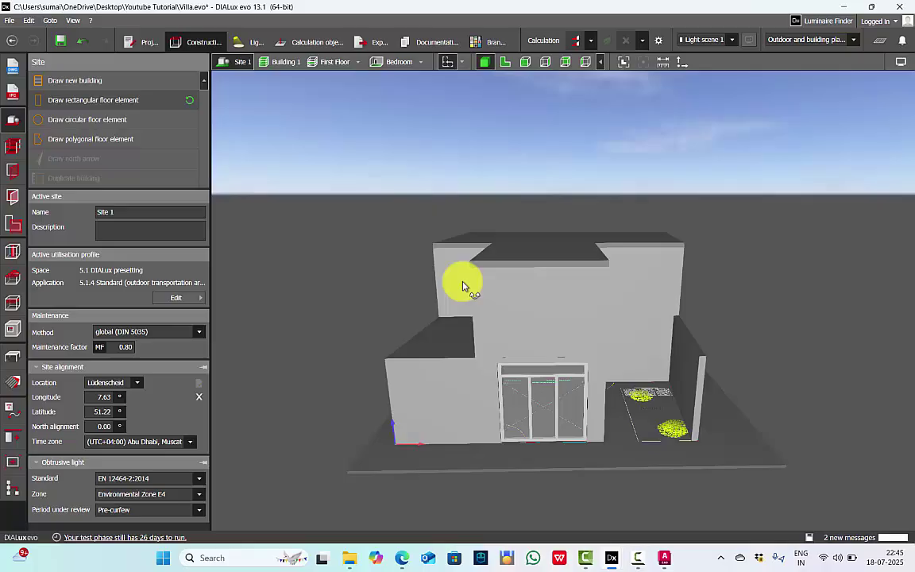
{"action": "right_click_drag", "start_coordinate": [465, 286], "coordinate": [626, 321]}
{"action": "left_click", "coordinate": [658, 42]}
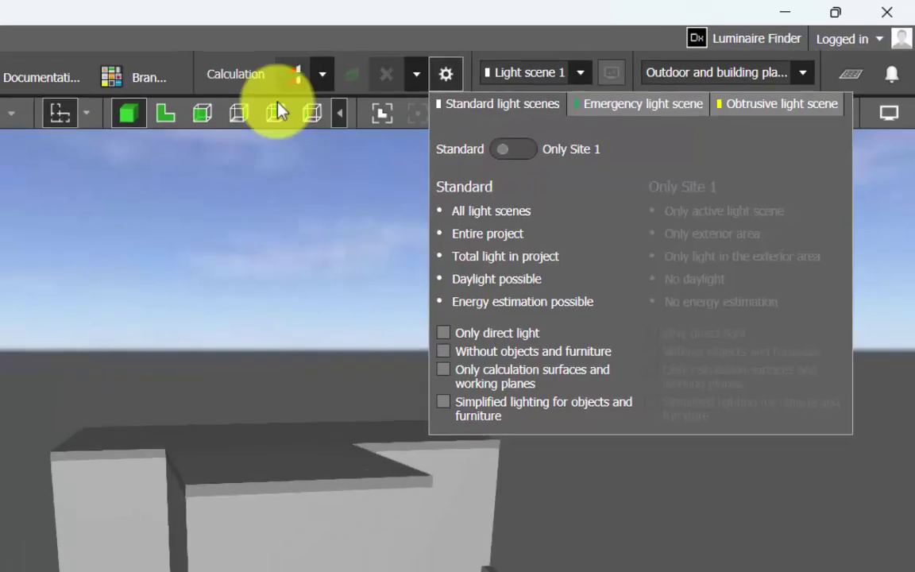
{"action": "left_click", "coordinate": [262, 78]}
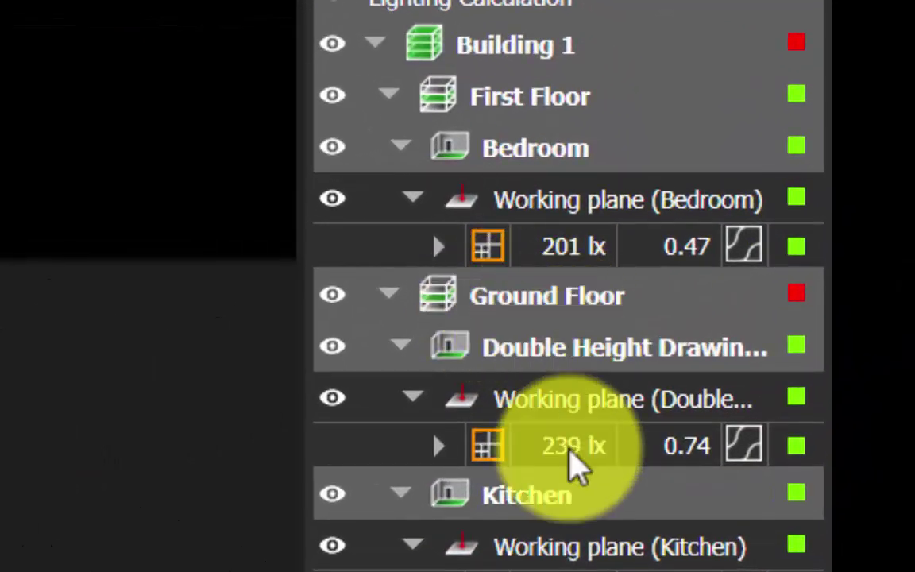
Step: Check the working-plane results of the drawing room, kitchen, lobby and bedroom, and view the calculated villa from outside
{"action": "left_click", "coordinate": [672, 373]}
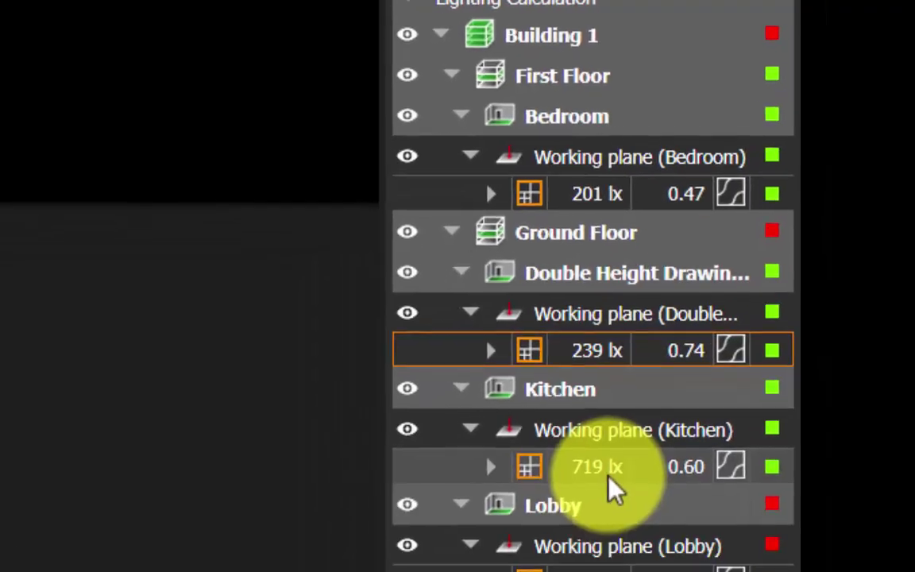
{"action": "left_click", "coordinate": [608, 469]}
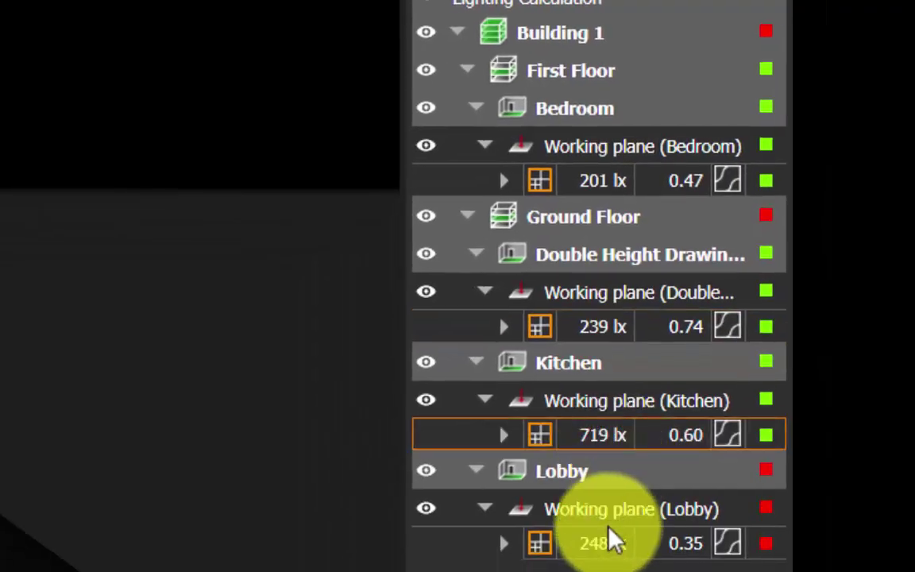
{"action": "left_click", "coordinate": [604, 547]}
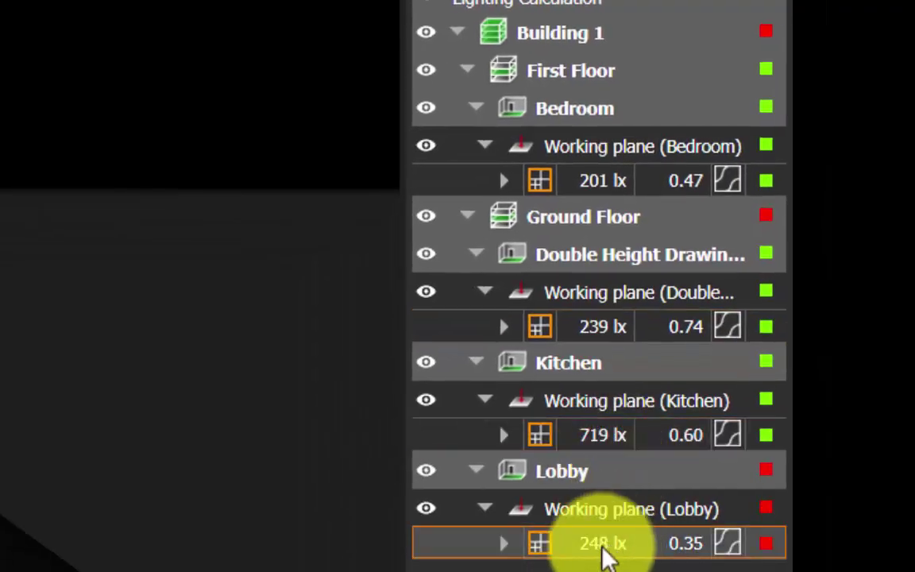
{"action": "left_click", "coordinate": [580, 184]}
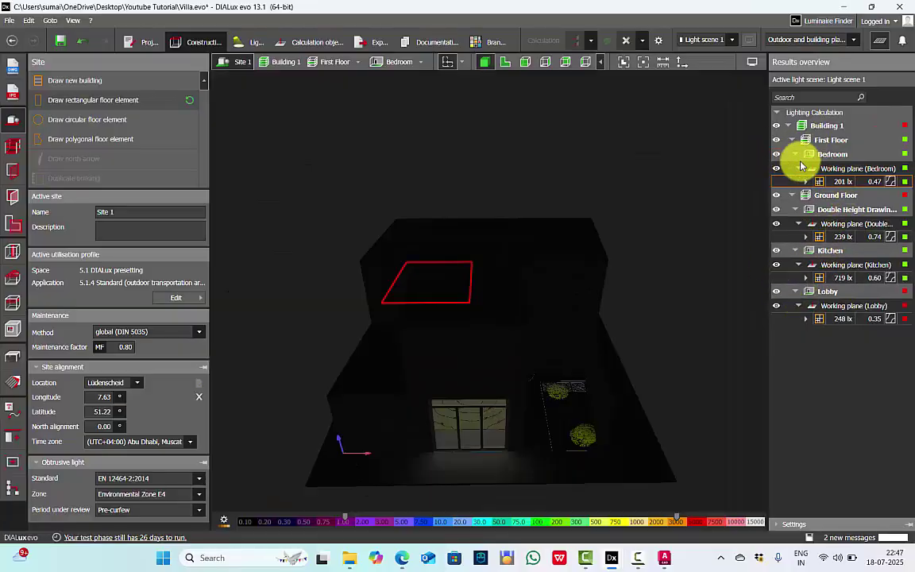
{"action": "left_click", "coordinate": [659, 321]}
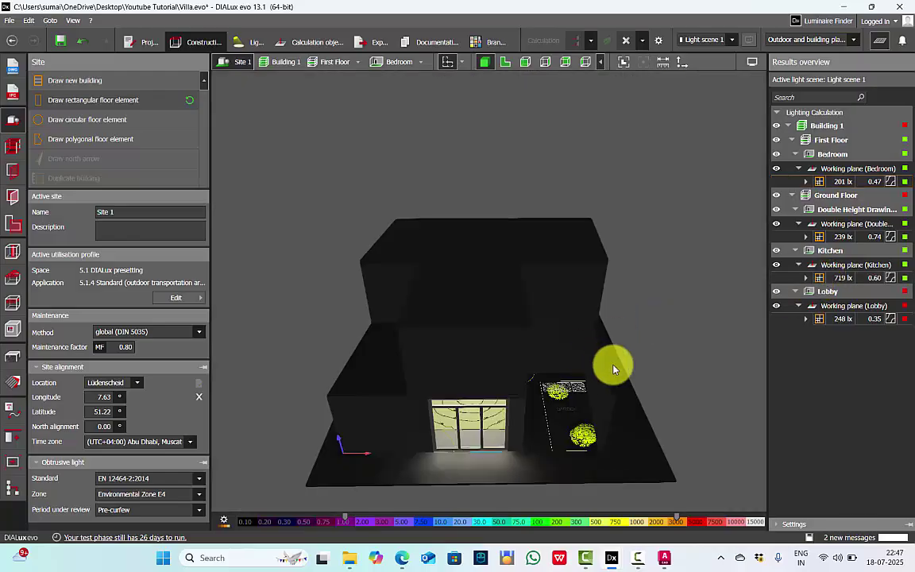
{"action": "left_click_drag", "start_coordinate": [613, 368], "coordinate": [553, 332]}
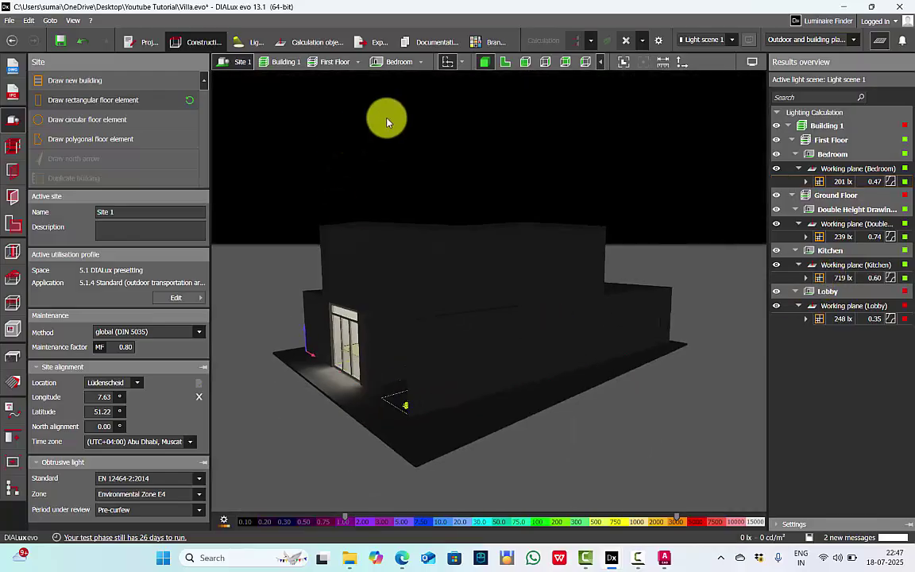
Step: Open the documentation and read the Light scene 1 summary of the ground floor's double-height drawing room
{"action": "left_click", "coordinate": [434, 46]}
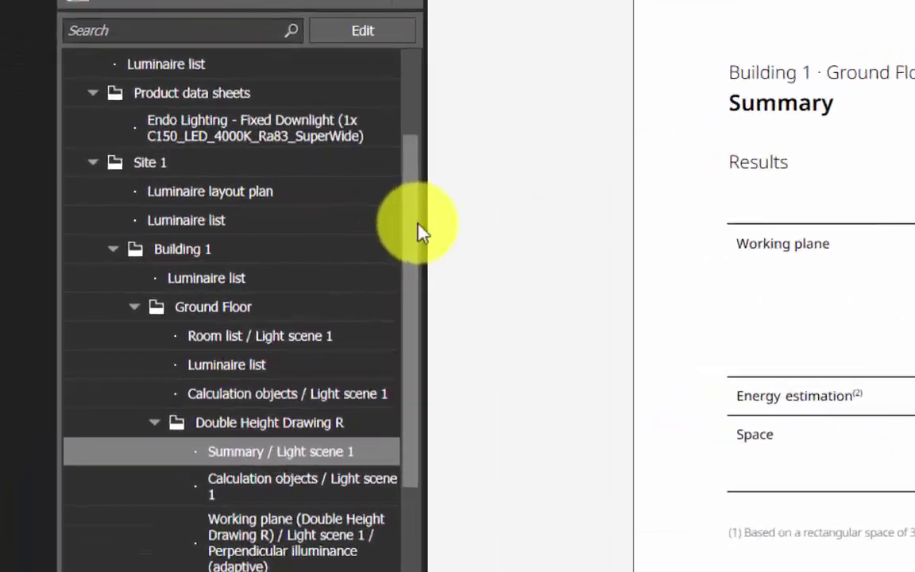
{"action": "left_click", "coordinate": [217, 308]}
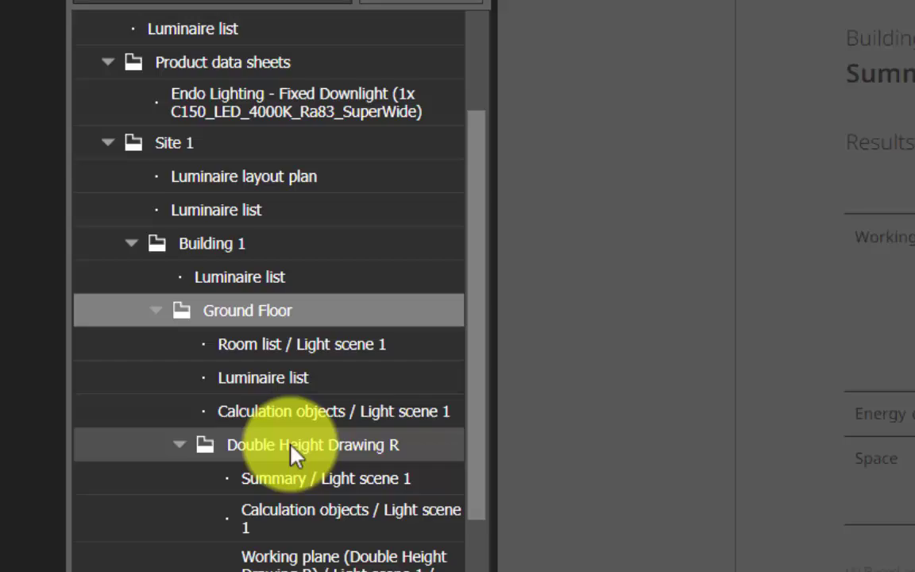
{"action": "left_click", "coordinate": [291, 445]}
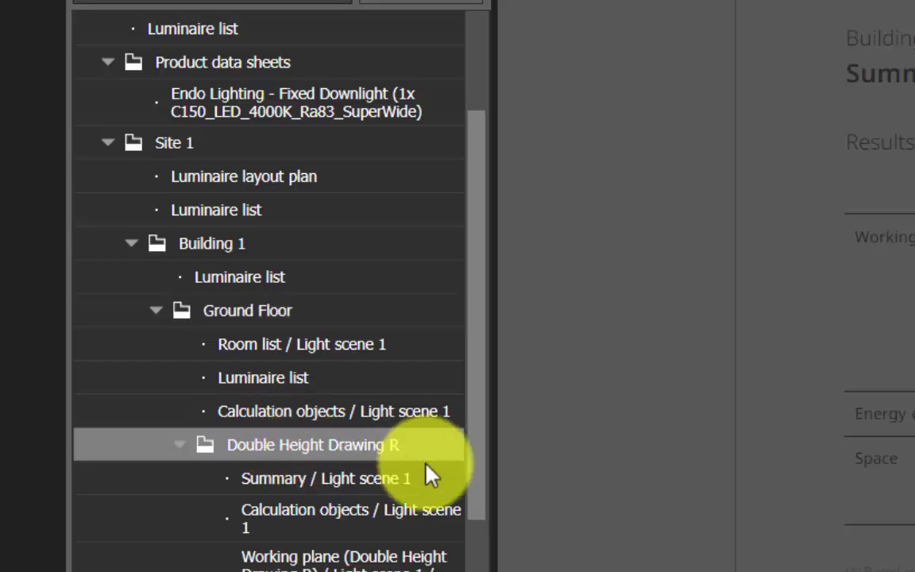
{"action": "left_click", "coordinate": [393, 479]}
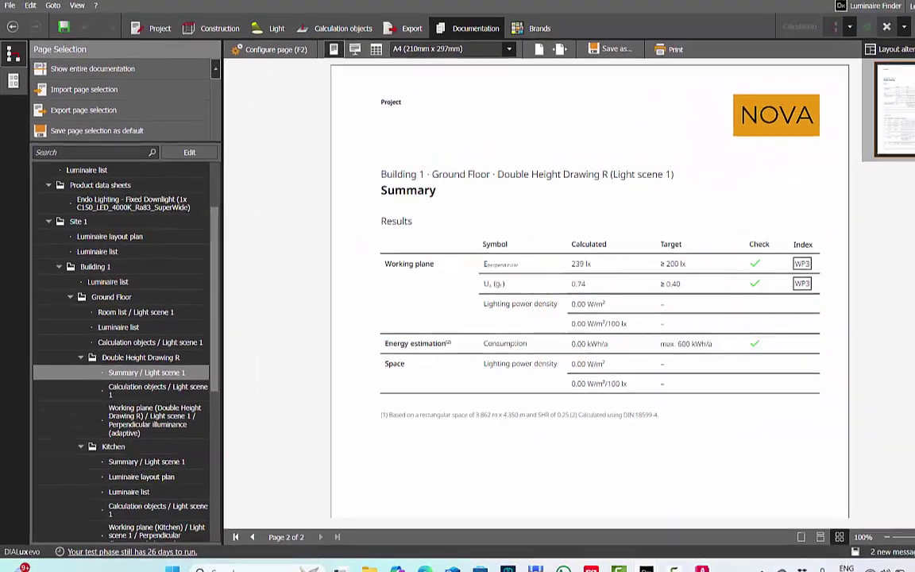
{"action": "left_click_drag", "start_coordinate": [910, 293], "coordinate": [907, 195]}
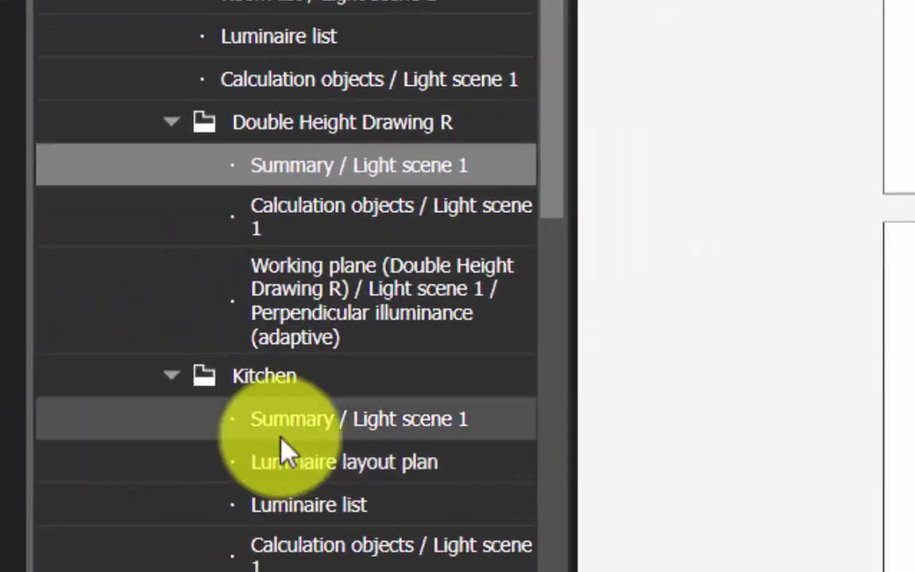
Step: Compare the kitchen's summary with the double-height drawing room's summary, checking the mounting height and room data
{"action": "left_click", "coordinate": [4, 493]}
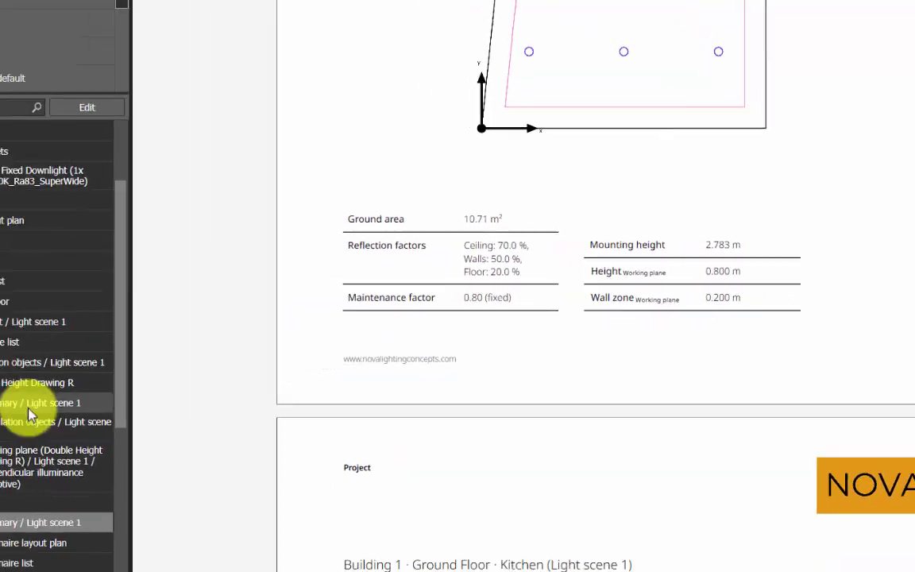
{"action": "left_click", "coordinate": [30, 406]}
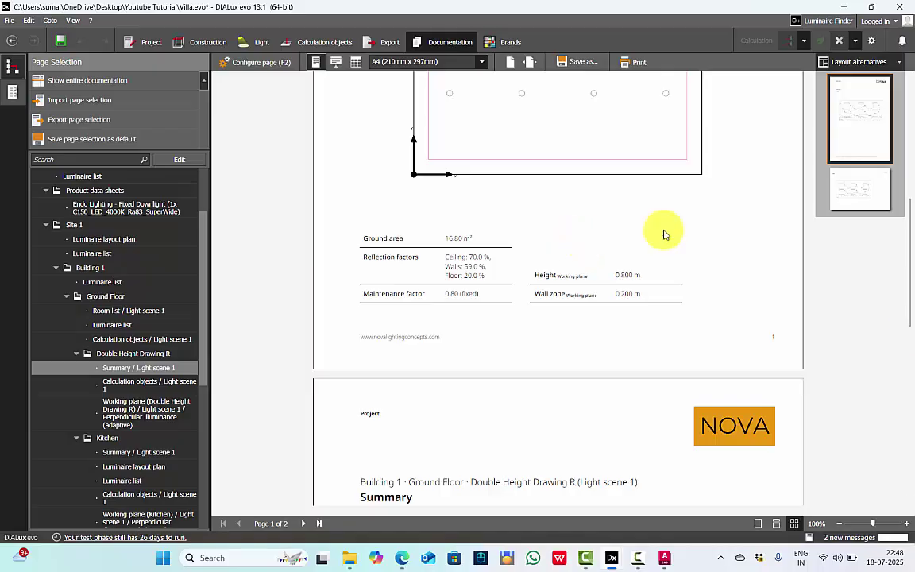
{"action": "left_click_drag", "start_coordinate": [912, 300], "coordinate": [907, 476]}
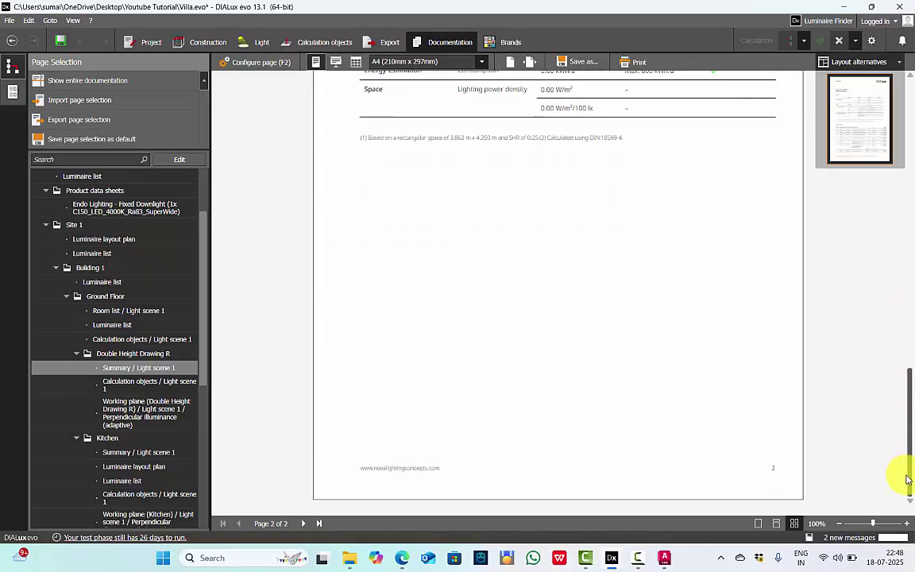
{"action": "left_click_drag", "start_coordinate": [203, 385], "coordinate": [201, 429]}
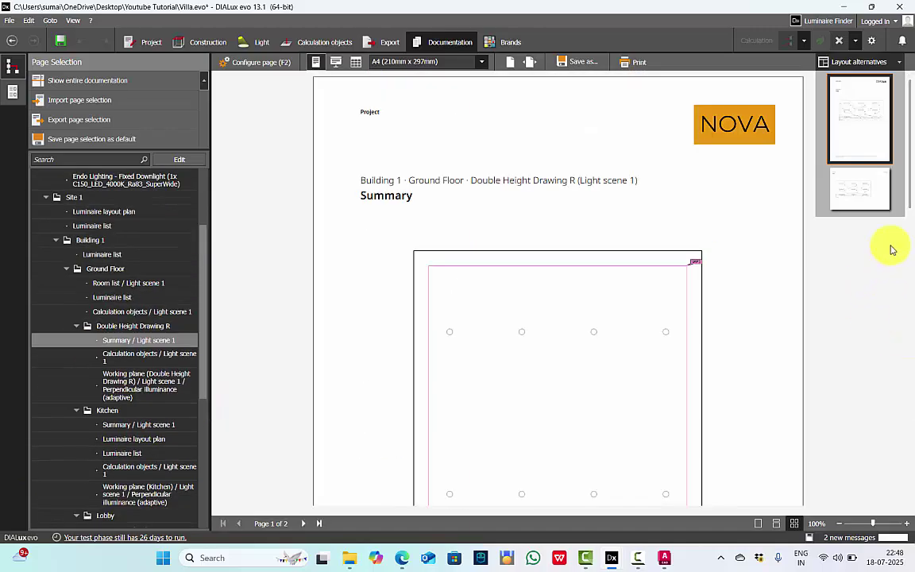
{"action": "mouse_move", "coordinate": [910, 178]}
{"action": "left_mouse_down"}
{"action": "mouse_move", "coordinate": [912, 473]}
{"action": "mouse_move", "coordinate": [911, 127]}
{"action": "left_mouse_up"}
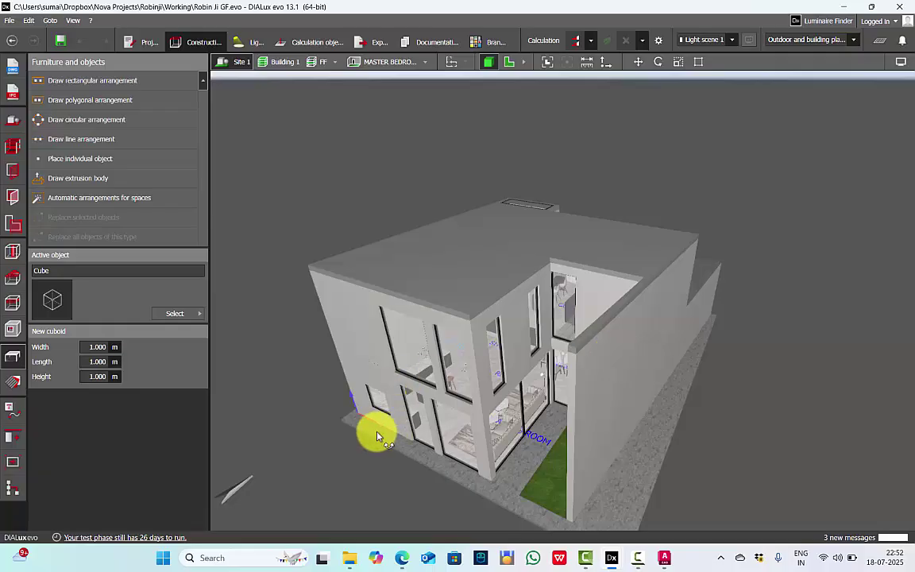
Step: View the furnished villa project from outside and look around inside its double-height drawing room with the chandeliers
{"action": "right_click_drag", "start_coordinate": [377, 437], "coordinate": [217, 364]}
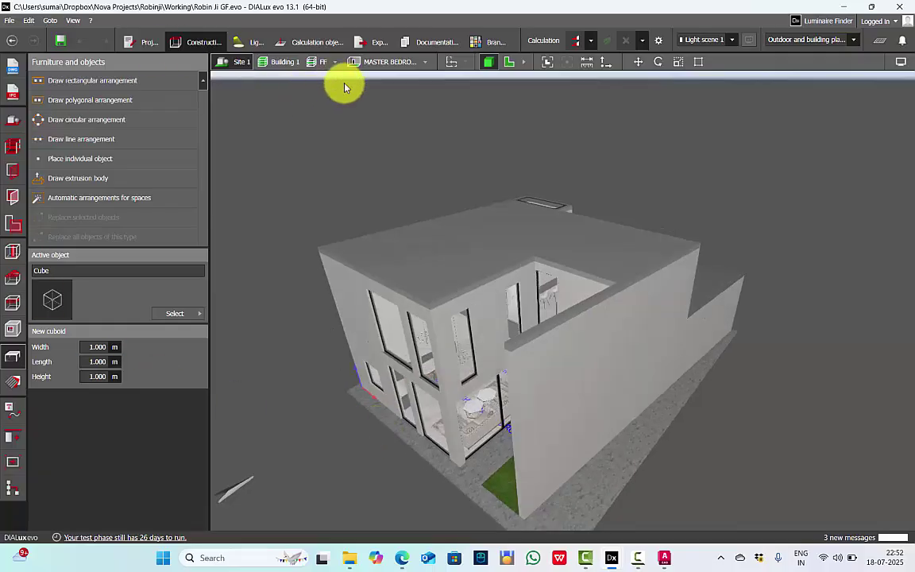
{"action": "right_click_drag", "start_coordinate": [344, 87], "coordinate": [364, 373]}
{"action": "scroll", "coordinate": [367, 370], "scroll_direction": "up", "scroll_amount": 5}
{"action": "right_click_drag", "start_coordinate": [561, 365], "coordinate": [597, 408]}
{"action": "right_click_drag", "start_coordinate": [496, 440], "coordinate": [502, 373]}
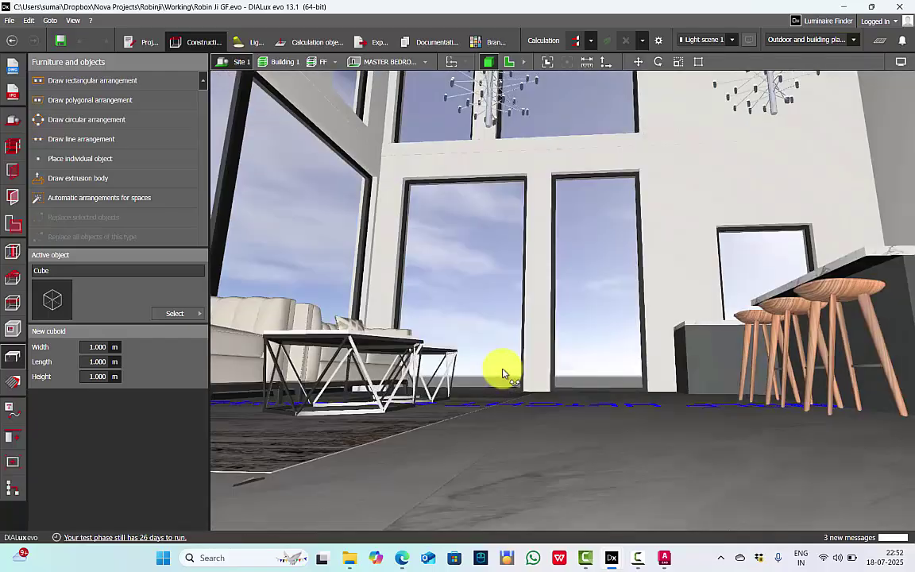
{"action": "scroll", "coordinate": [532, 398], "scroll_direction": "down", "scroll_amount": 2}
{"action": "middle_click_drag", "start_coordinate": [587, 322], "coordinate": [587, 397]}
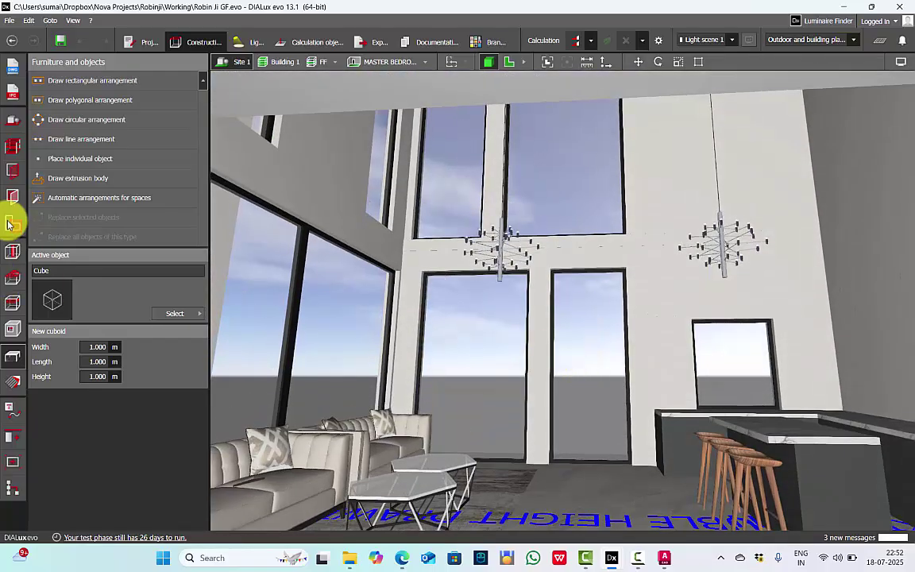
Step: Show the spaces of the GF storey and inspect Room 1 and its kitchen subspace in 3D
{"action": "left_click", "coordinate": [13, 147]}
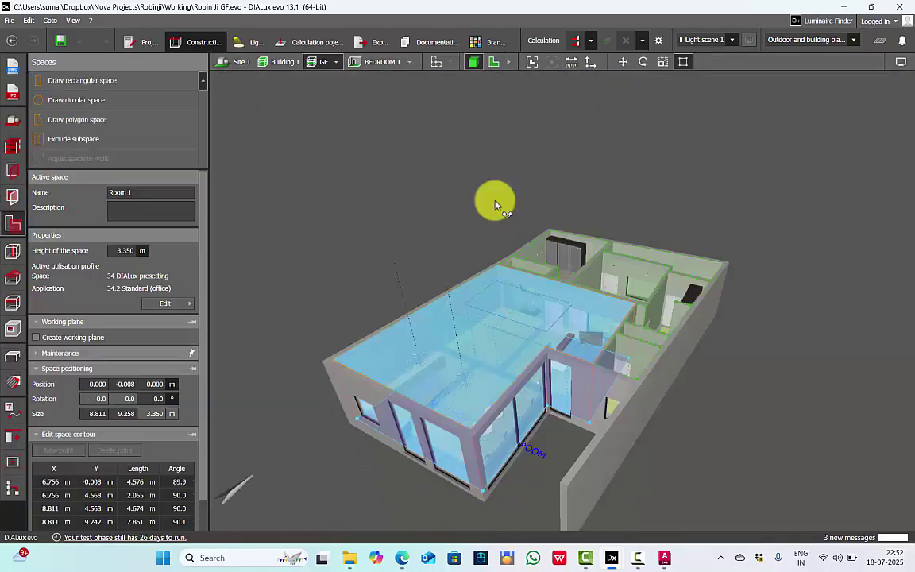
{"action": "right_click_drag", "start_coordinate": [494, 205], "coordinate": [501, 381]}
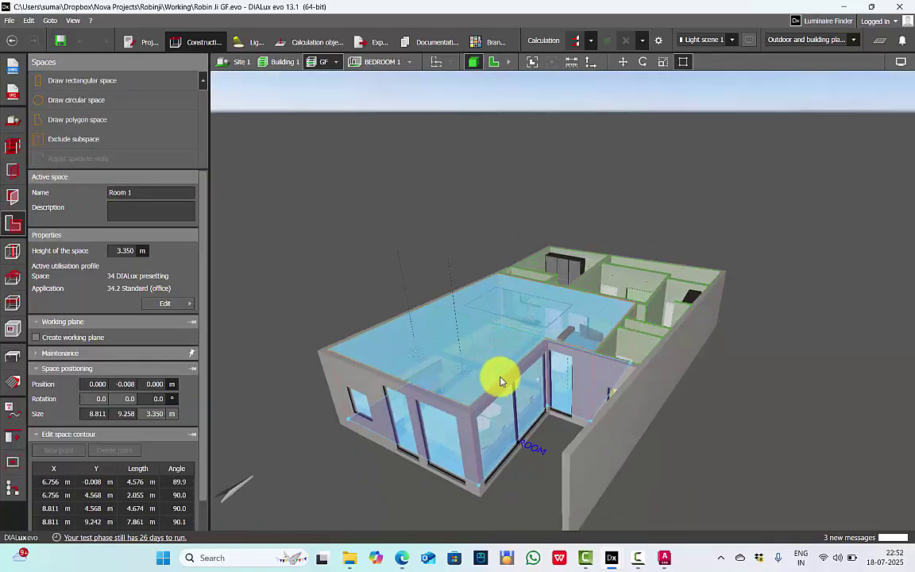
{"action": "scroll", "coordinate": [422, 351], "scroll_direction": "up", "scroll_amount": 2}
{"action": "scroll", "coordinate": [422, 353], "scroll_direction": "up", "scroll_amount": 2}
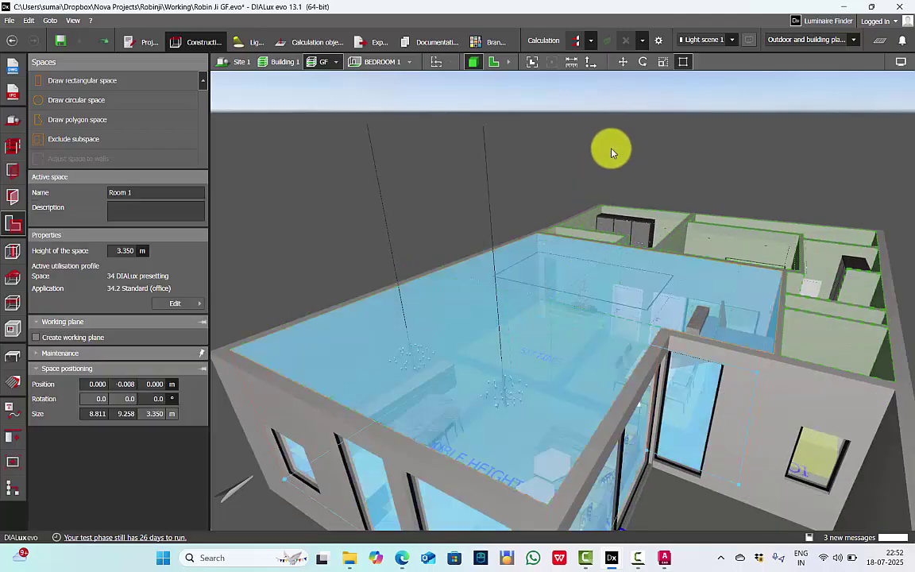
{"action": "left_click", "coordinate": [611, 153]}
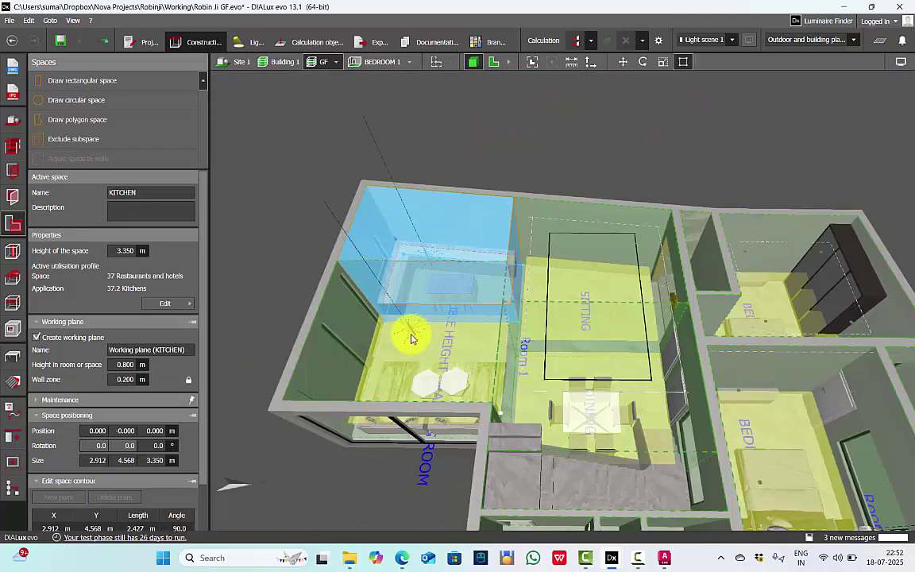
{"action": "key", "text": "Delete"}
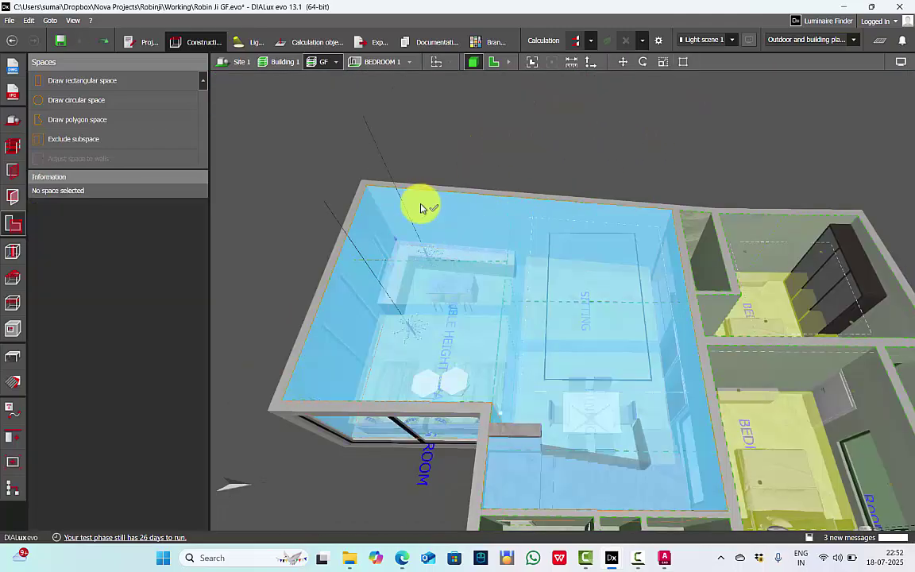
Step: On the FF storey, delete the working plane of Room 10 above the double-height drawing room
{"action": "left_click", "coordinate": [351, 78]}
{"action": "scroll", "coordinate": [342, 238], "scroll_direction": "down", "scroll_amount": 3}
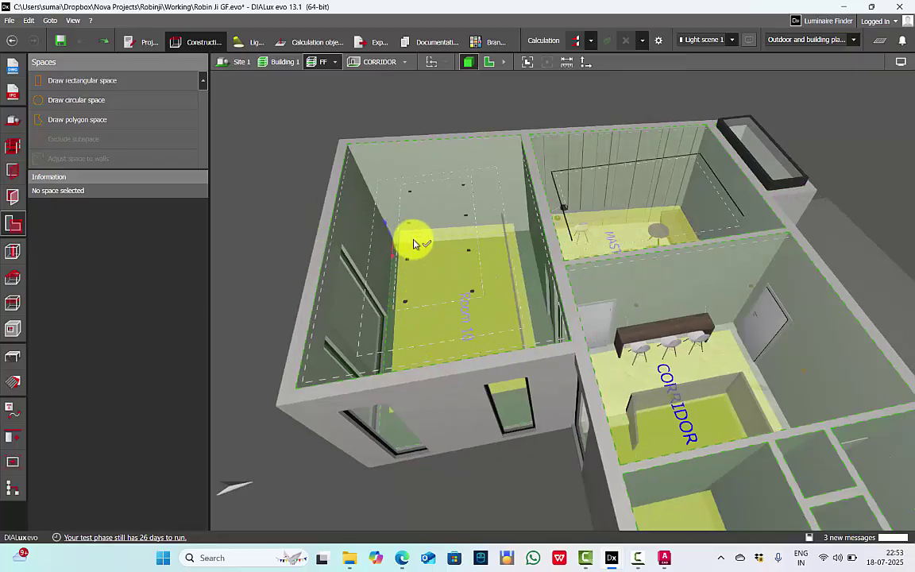
{"action": "left_click", "coordinate": [304, 39]}
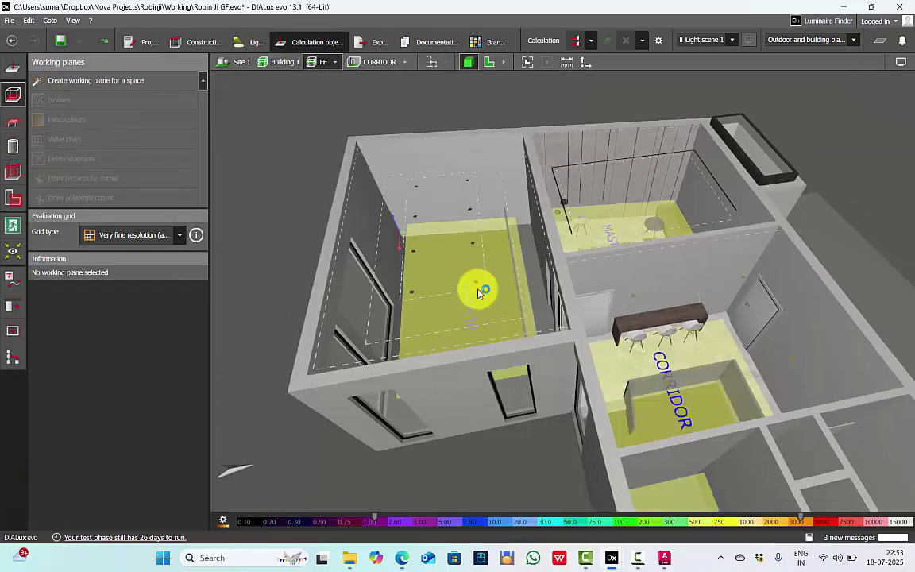
{"action": "left_click", "coordinate": [448, 236]}
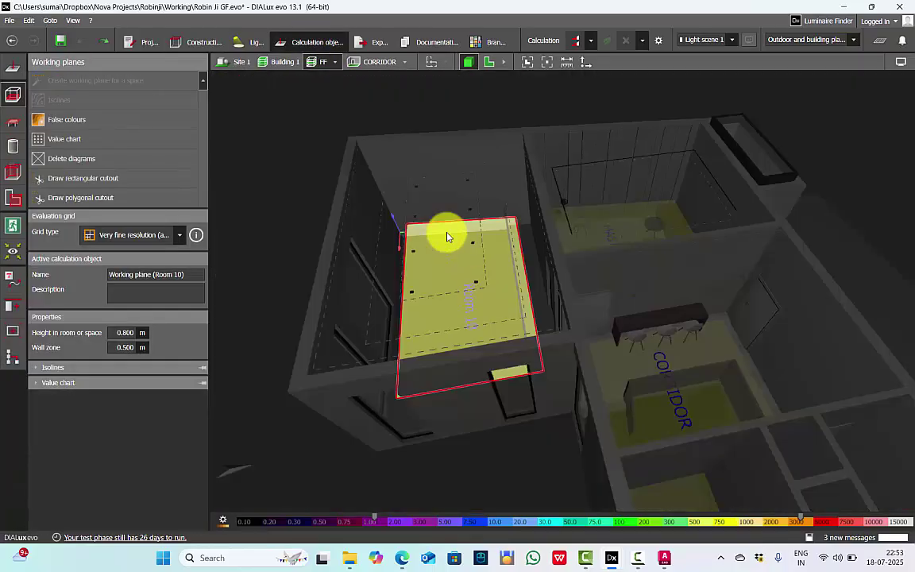
{"action": "key", "text": "Delete"}
Step: Review the calculation options, run the standard calculation for the entire project and inspect the double-height drawing room's working plane in 3D
{"action": "left_click", "coordinate": [658, 40]}
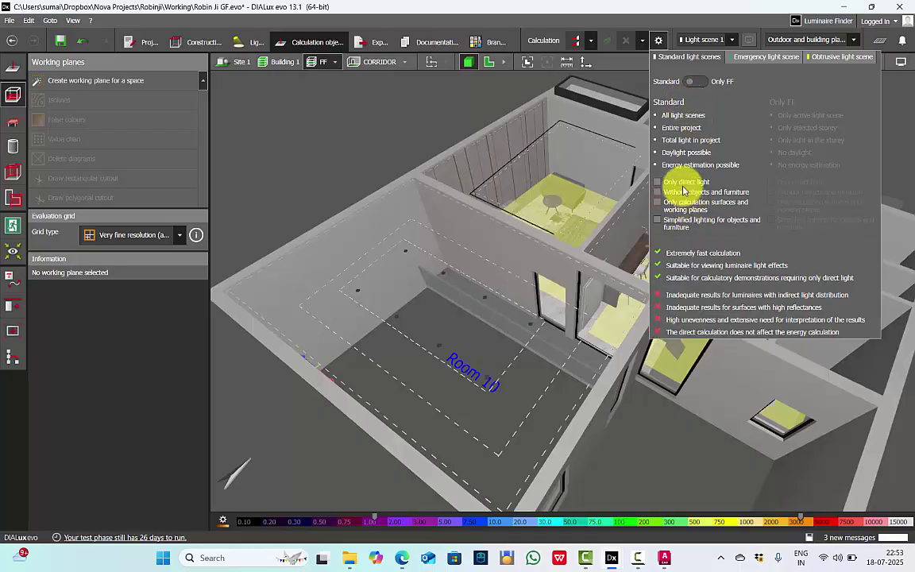
{"action": "mouse_move", "coordinate": [682, 199]}
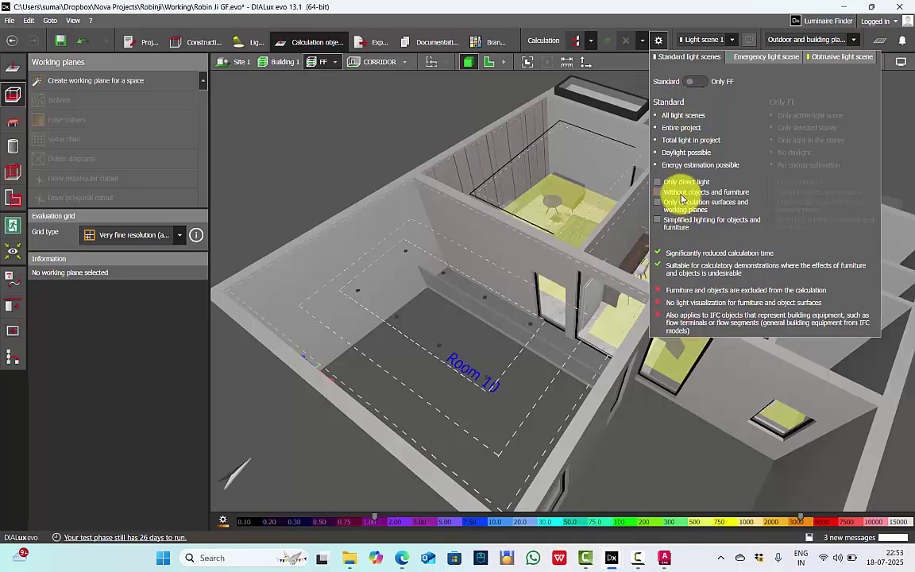
{"action": "left_click", "coordinate": [571, 39]}
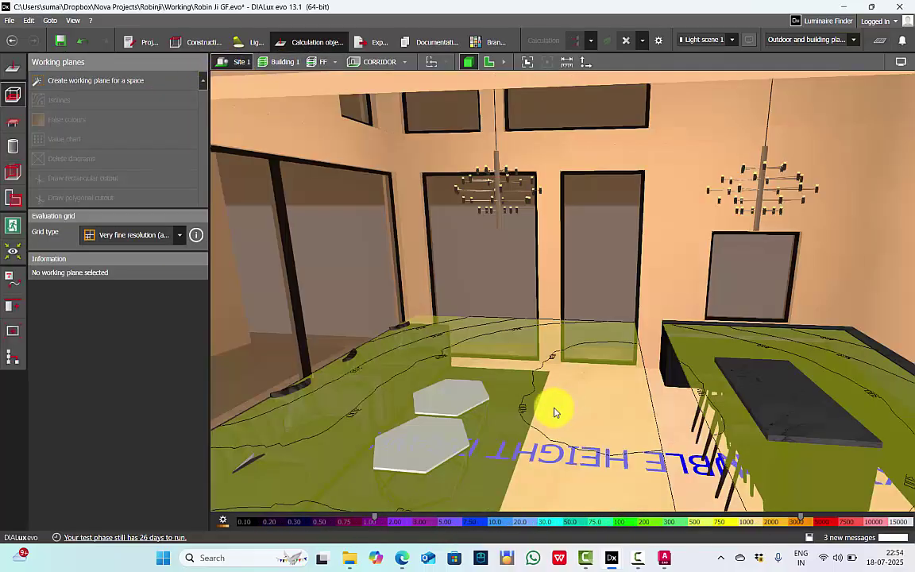
{"action": "left_click", "coordinate": [537, 382]}
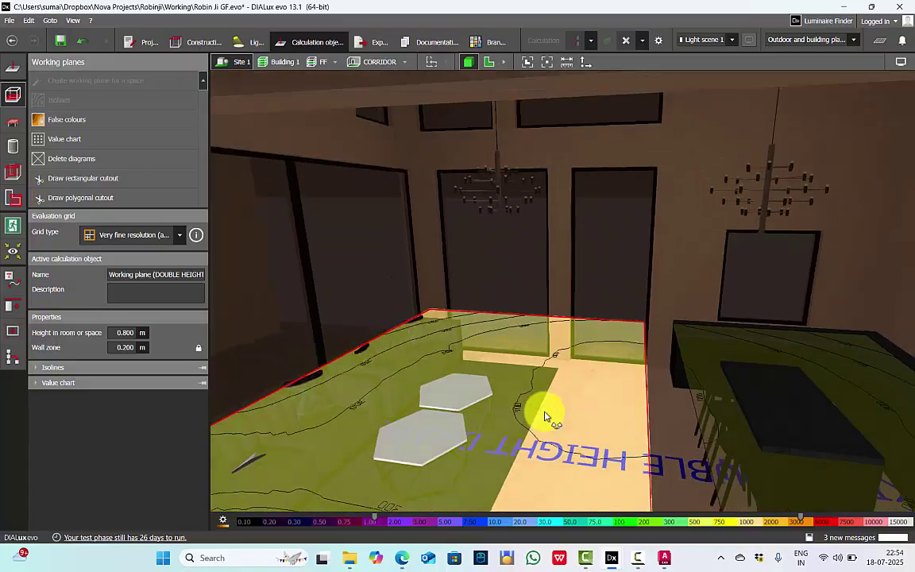
{"action": "left_click", "coordinate": [677, 387]}
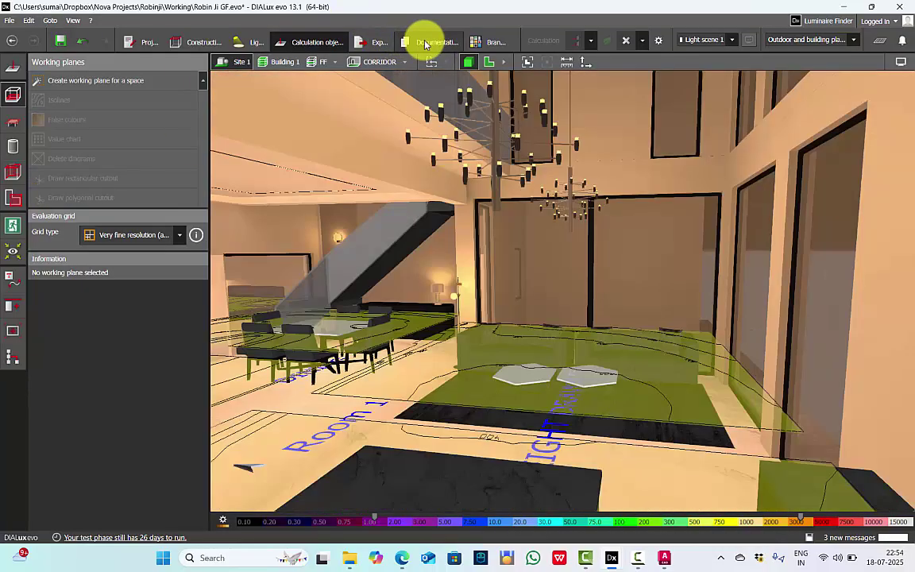
Step: Open the documentation and review the GF Double Height Drawing Room's summary page for Light scene 1
{"action": "left_click", "coordinate": [425, 44]}
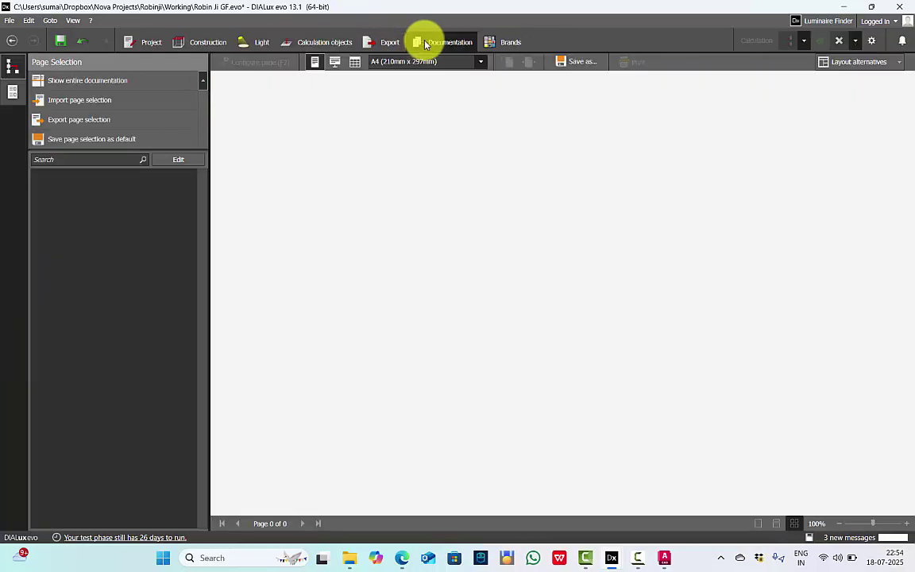
{"action": "left_click_drag", "start_coordinate": [204, 221], "coordinate": [242, 276]}
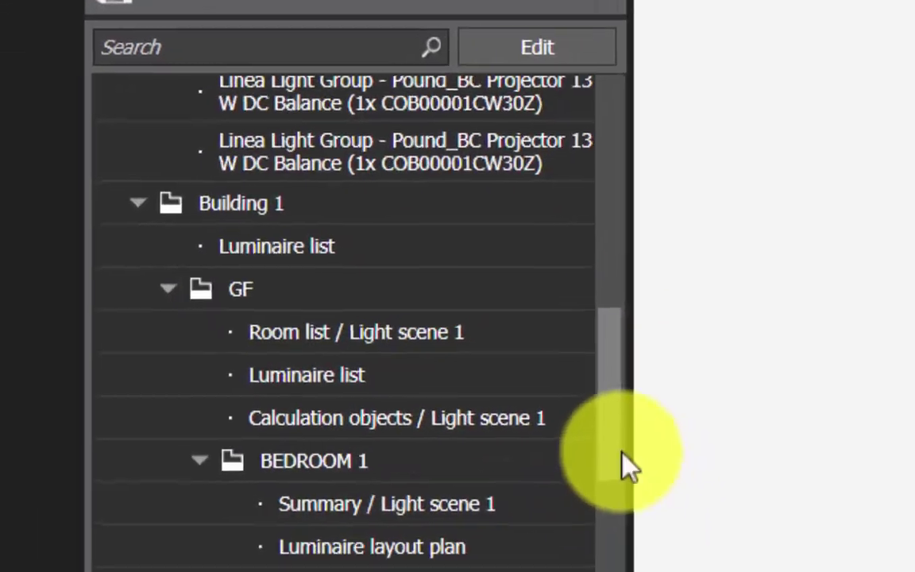
{"action": "left_click_drag", "start_coordinate": [647, 477], "coordinate": [635, 571]}
{"action": "left_click", "coordinate": [390, 441]}
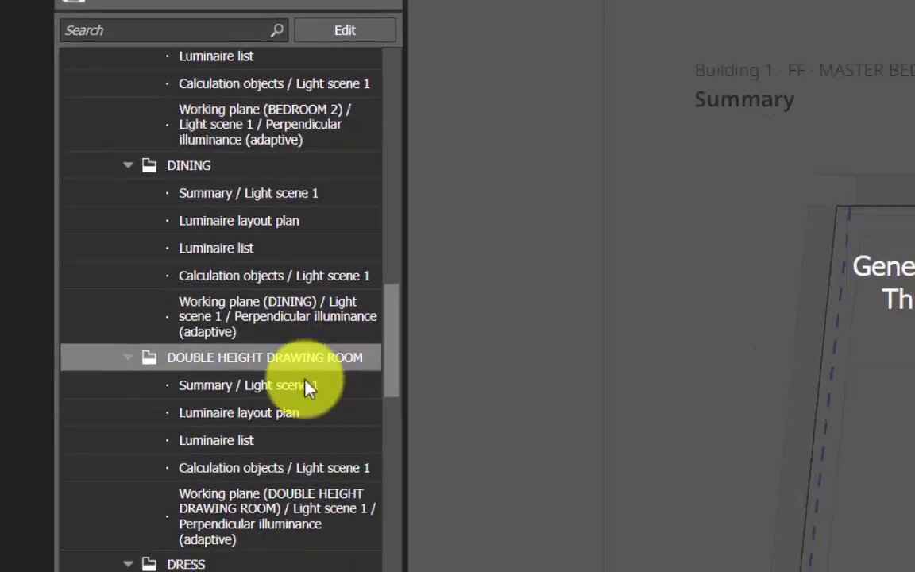
{"action": "left_click", "coordinate": [342, 436]}
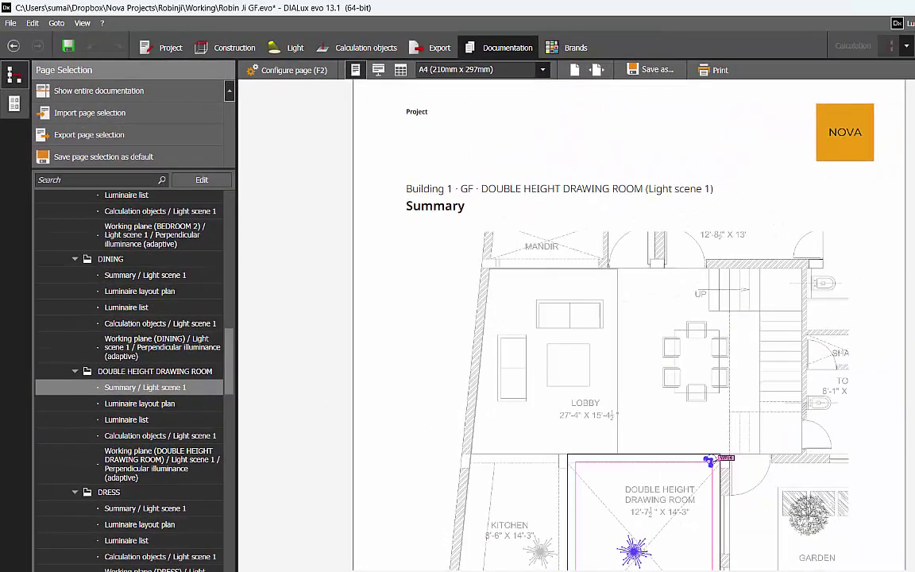
{"action": "scroll", "coordinate": [628, 358], "scroll_direction": "down", "scroll_amount": 5}
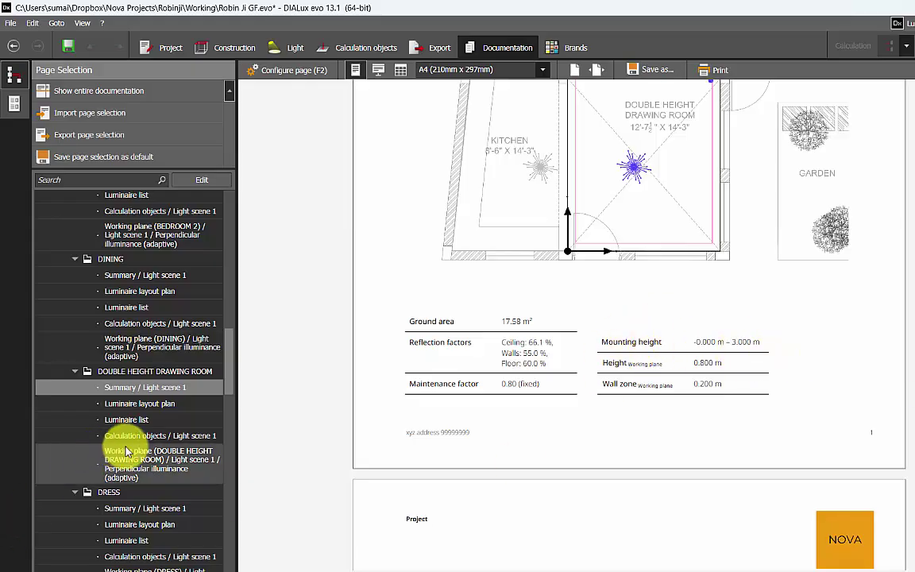
{"action": "scroll", "coordinate": [225, 384], "scroll_direction": "down", "scroll_amount": 1}
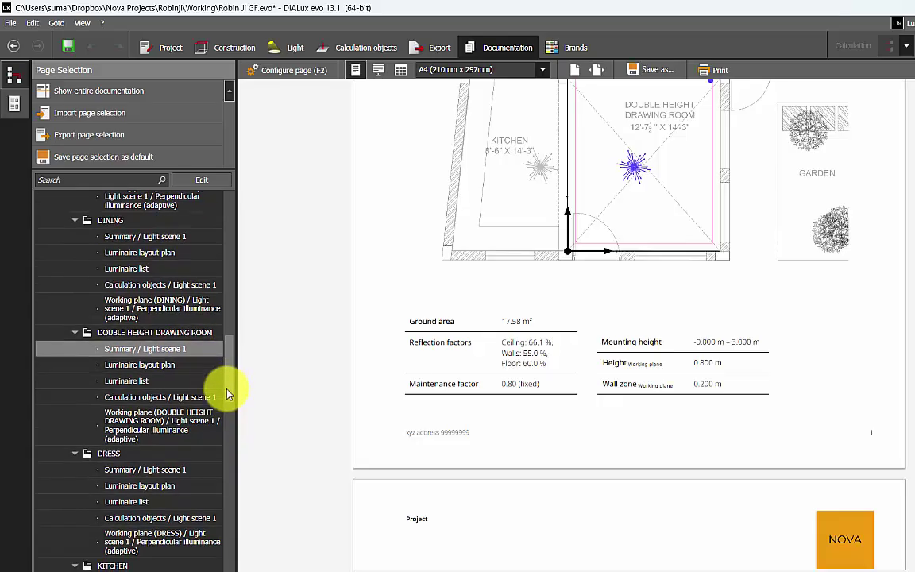
Step: Review the luminaire layout plan of Room 10 on the FF storey in the documentation
{"action": "left_click_drag", "start_coordinate": [226, 389], "coordinate": [241, 487]}
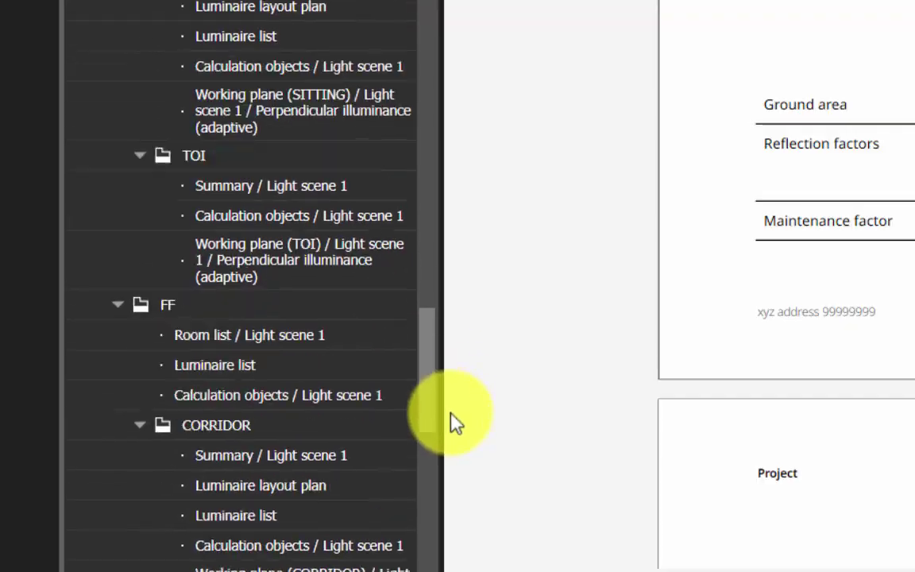
{"action": "left_click_drag", "start_coordinate": [451, 414], "coordinate": [464, 508]}
{"action": "left_click", "coordinate": [269, 286]}
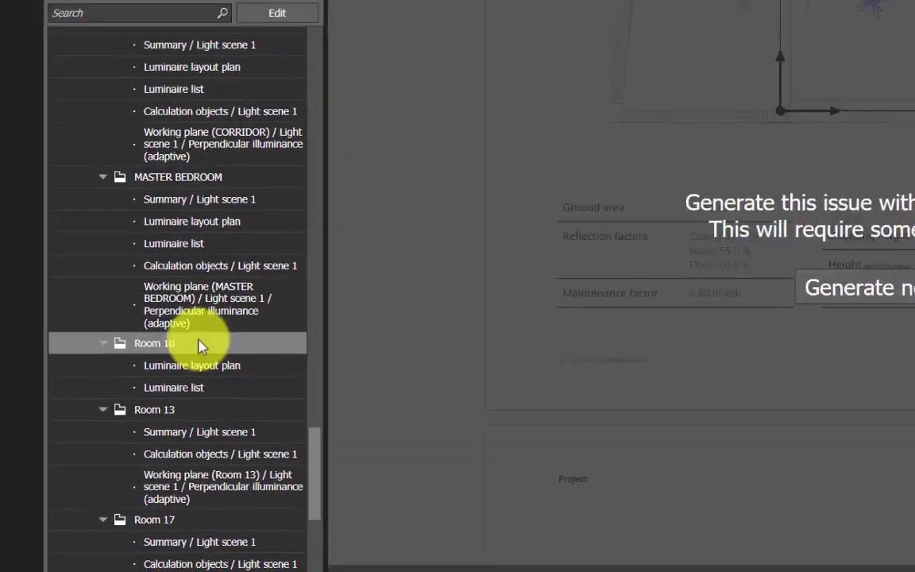
{"action": "left_click", "coordinate": [194, 365]}
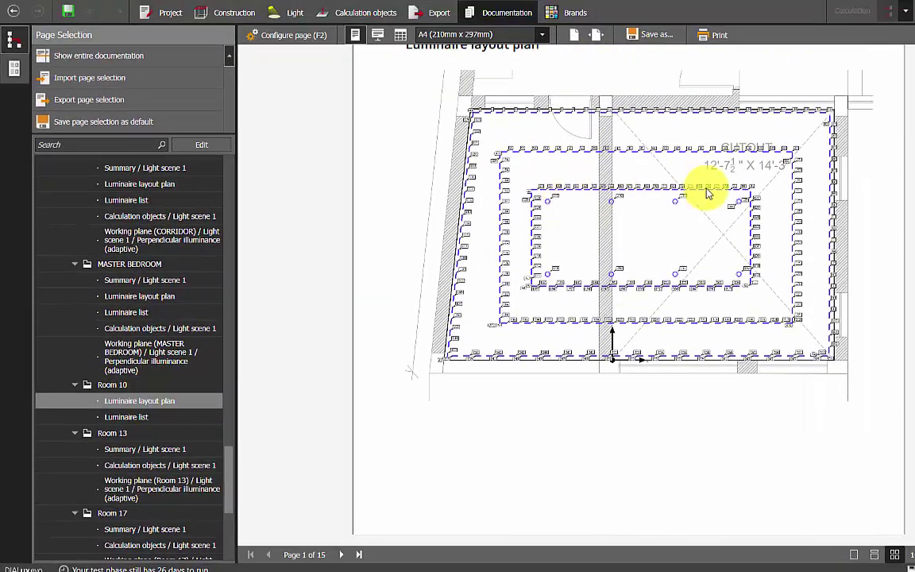
{"action": "left_click", "coordinate": [112, 385]}
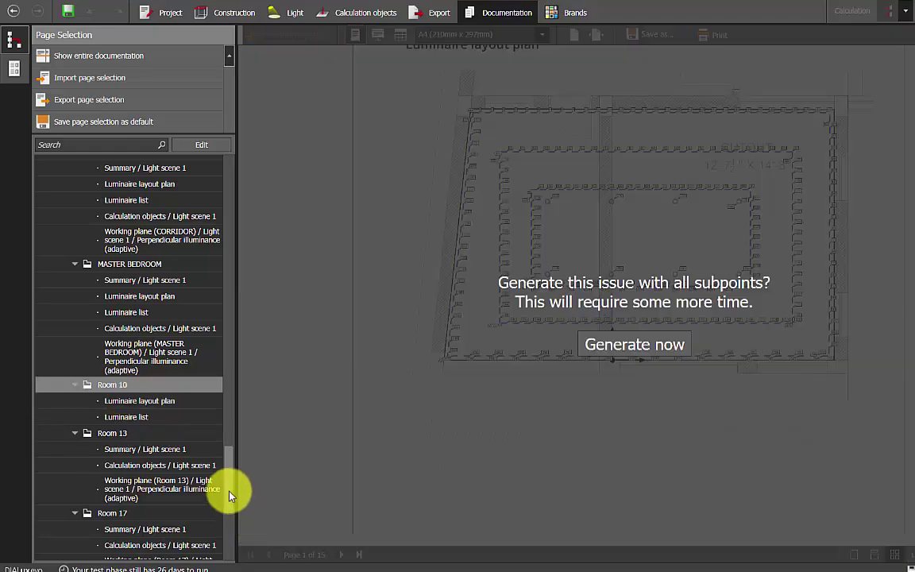
Step: Open the documentation's page selection for editing and look through the available pages of the GF rooms
{"action": "left_click_drag", "start_coordinate": [229, 495], "coordinate": [213, 151]}
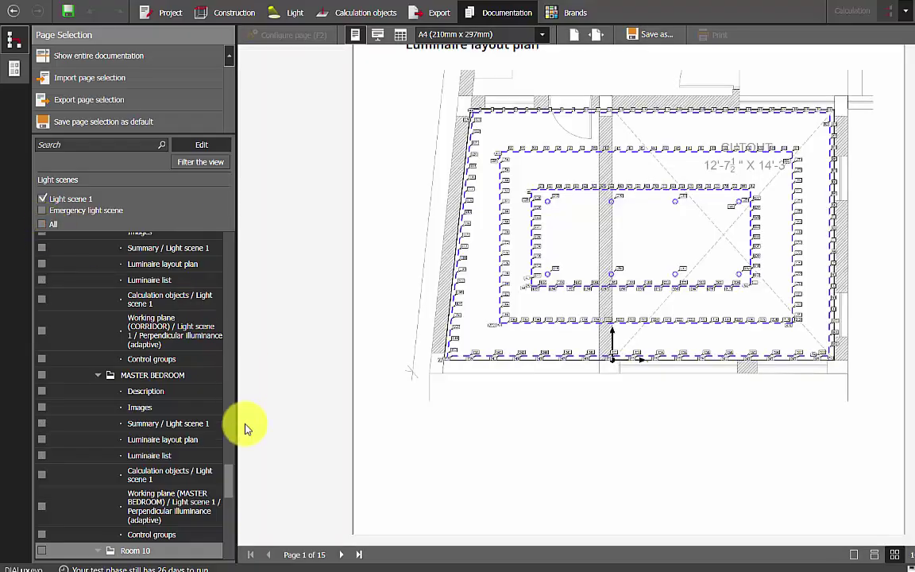
{"action": "left_click_drag", "start_coordinate": [228, 473], "coordinate": [236, 316]}
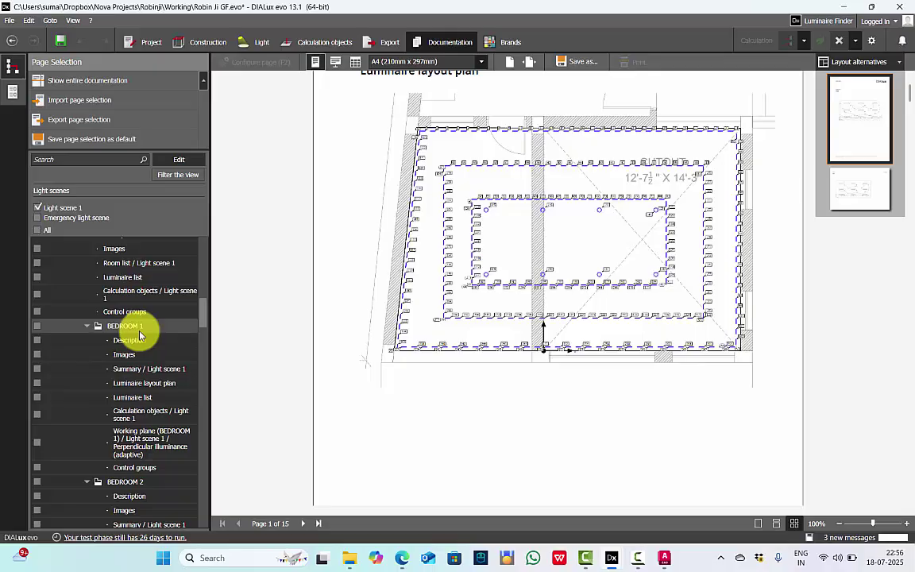
{"action": "scroll", "coordinate": [139, 335], "scroll_direction": "down", "scroll_amount": 10}
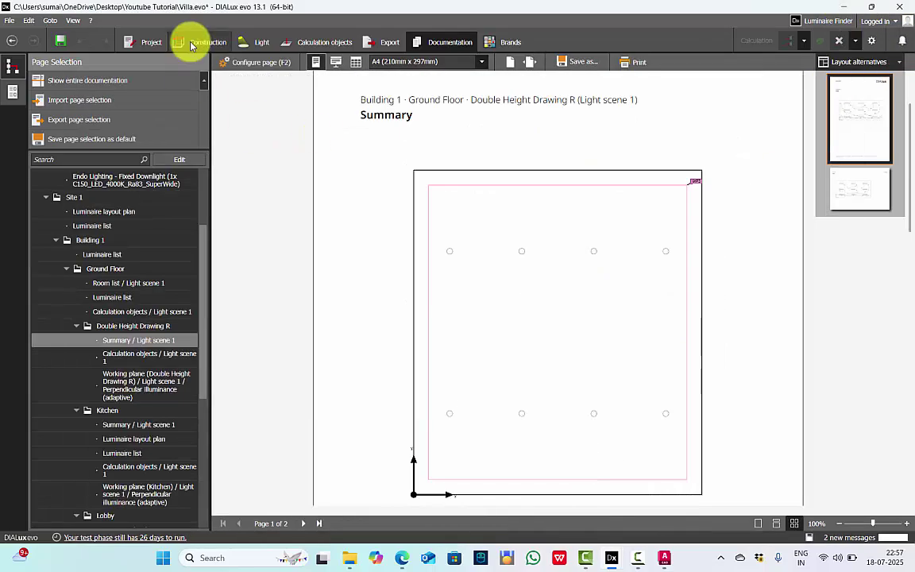
Step: In the Villa project's construction view, show the building as a wireframe and inspect the Double Height Drawing R space across both storeys
{"action": "left_click", "coordinate": [190, 43]}
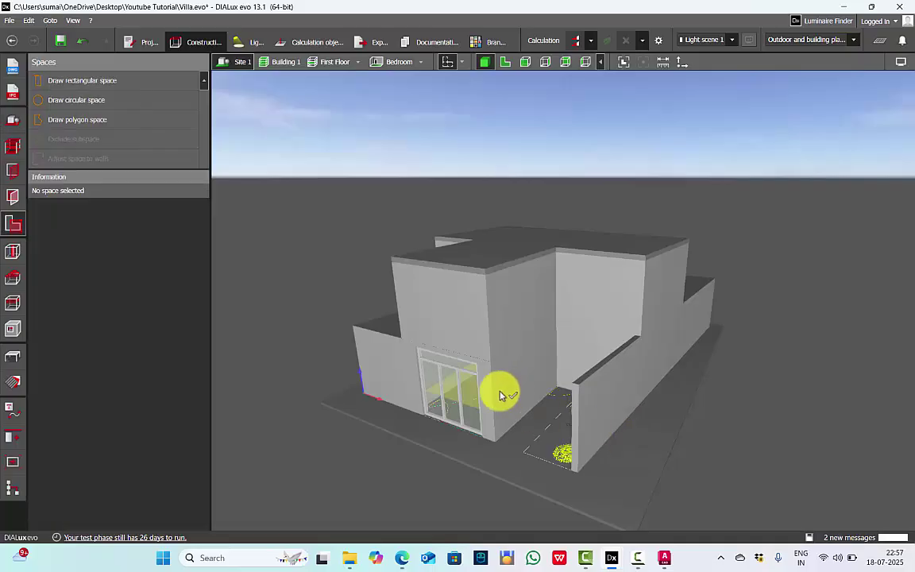
{"action": "left_click", "coordinate": [470, 398]}
{"action": "mouse_move", "coordinate": [416, 382]}
{"action": "right_mouse_down"}
{"action": "mouse_move", "coordinate": [522, 350]}
{"action": "mouse_move", "coordinate": [494, 361]}
{"action": "right_mouse_up"}
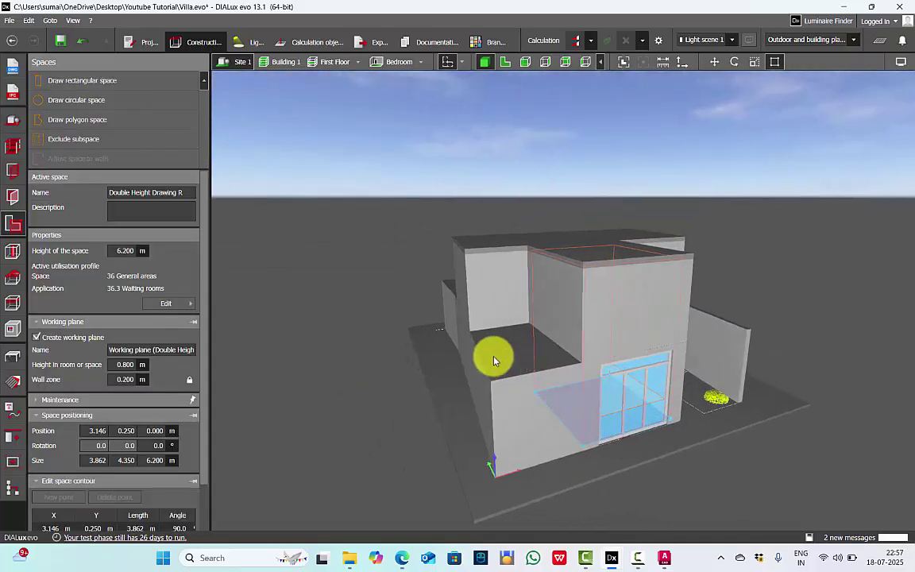
{"action": "left_click", "coordinate": [901, 62]}
{"action": "left_click", "coordinate": [756, 77]}
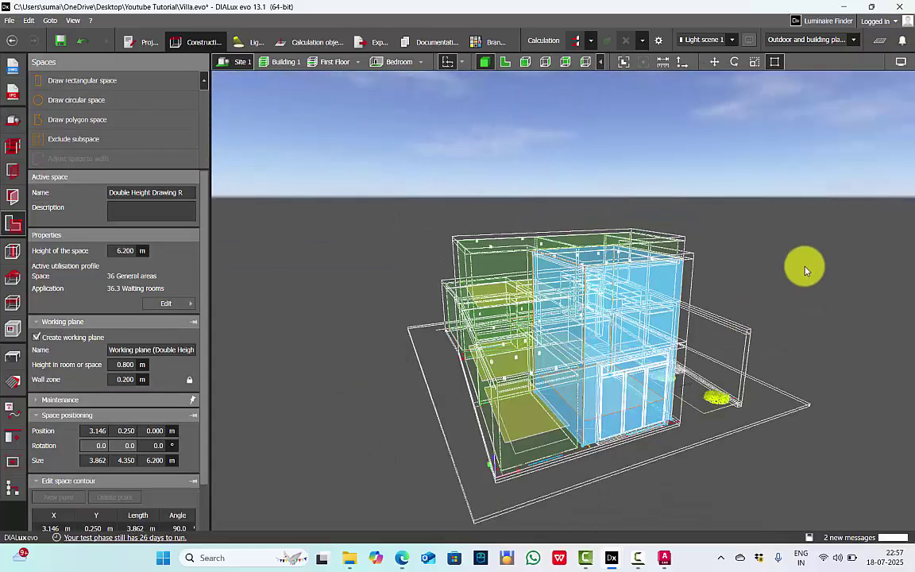
{"action": "left_click_drag", "start_coordinate": [805, 270], "coordinate": [680, 198]}
{"action": "left_click", "coordinate": [453, 318]}
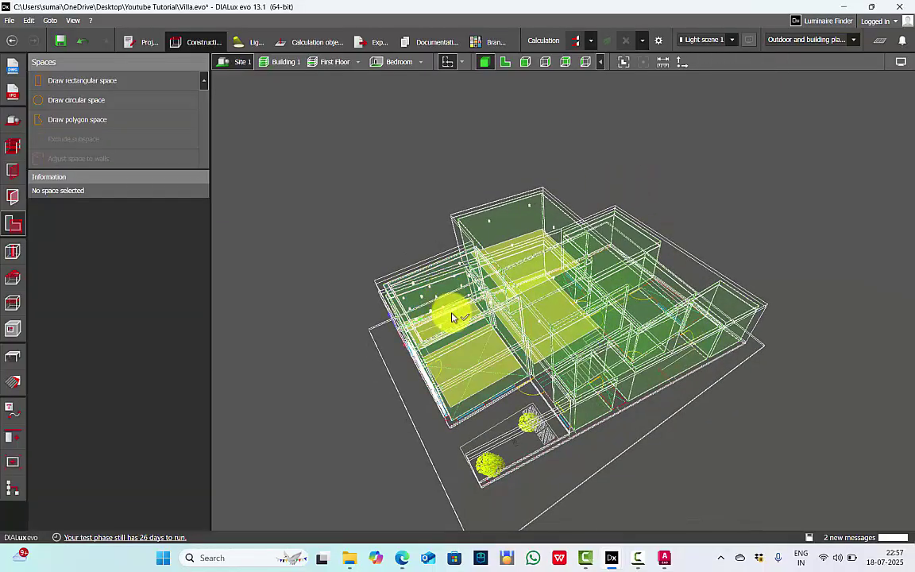
{"action": "left_click", "coordinate": [434, 338]}
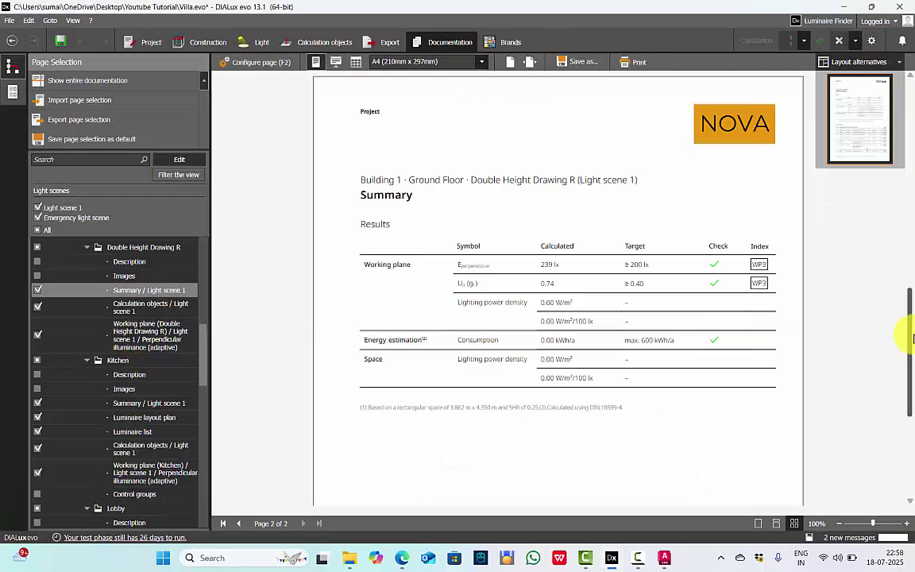
Step: Review the results and floor plan in the Ground Floor Double Height Drawing R summary of the documentation
{"action": "mouse_move", "coordinate": [910, 337]}
{"action": "left_mouse_down"}
{"action": "mouse_move", "coordinate": [910, 404]}
{"action": "mouse_move", "coordinate": [899, 436]}
{"action": "mouse_move", "coordinate": [905, 180]}
{"action": "mouse_move", "coordinate": [907, 225]}
{"action": "left_mouse_up"}
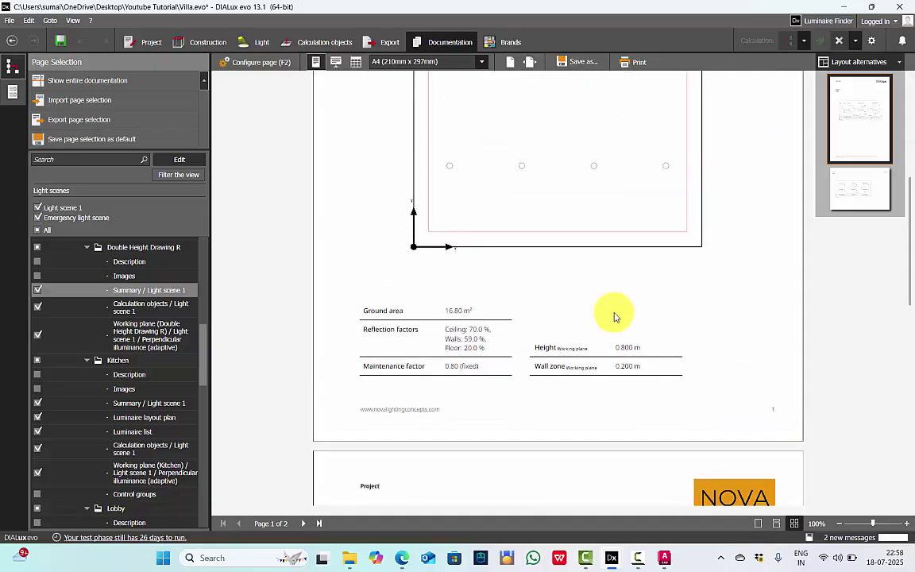